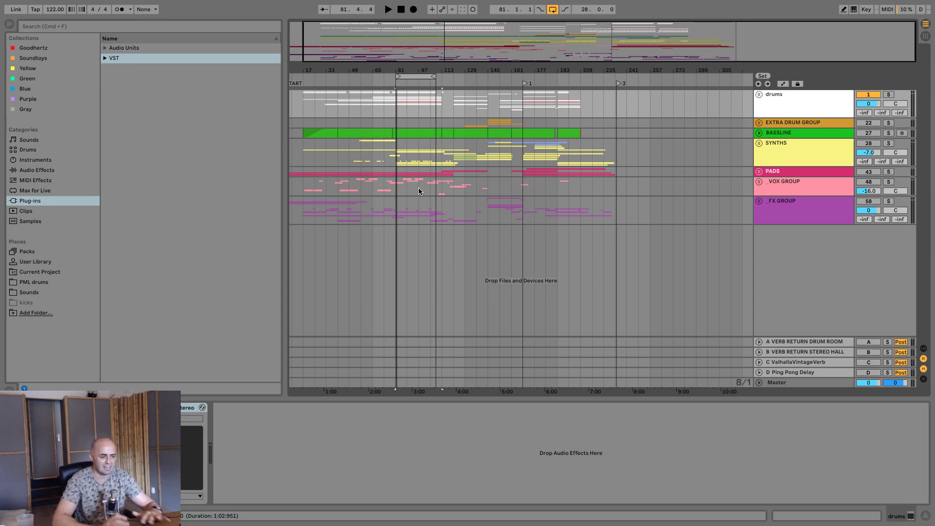
# - Shorten the arrangement loop to eight bars, running from bar 81 to bar 89
pyautogui.moveTo(410, 72); pyautogui.dragTo(410, 93)
pyautogui.moveTo(461, 79); pyautogui.dragTo(404, 79)
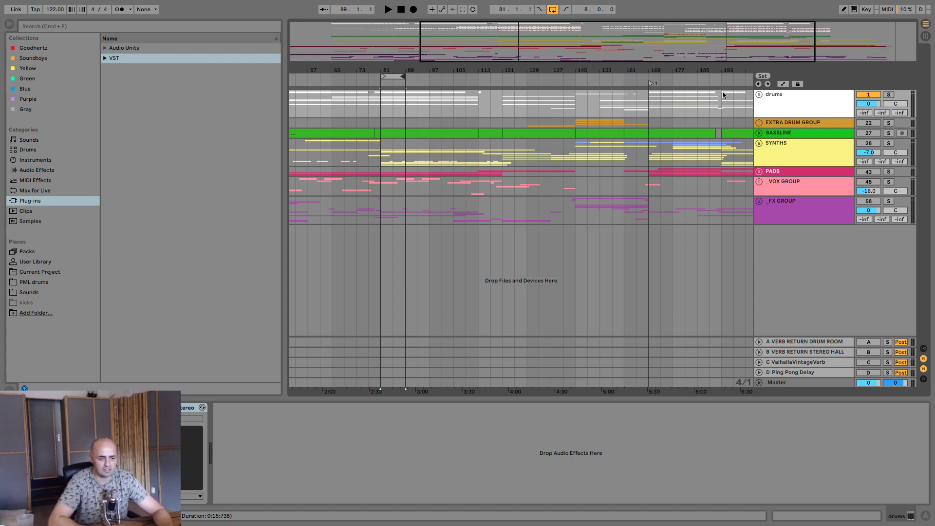
# - Expand the drums group and collapse its kick and the rest subgroups
pyautogui.click(780, 101)
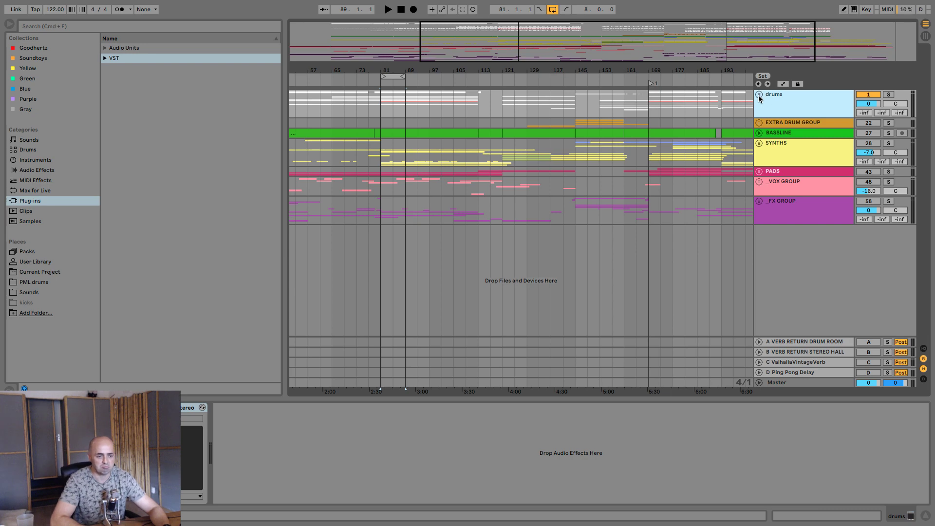
pyautogui.click(759, 94)
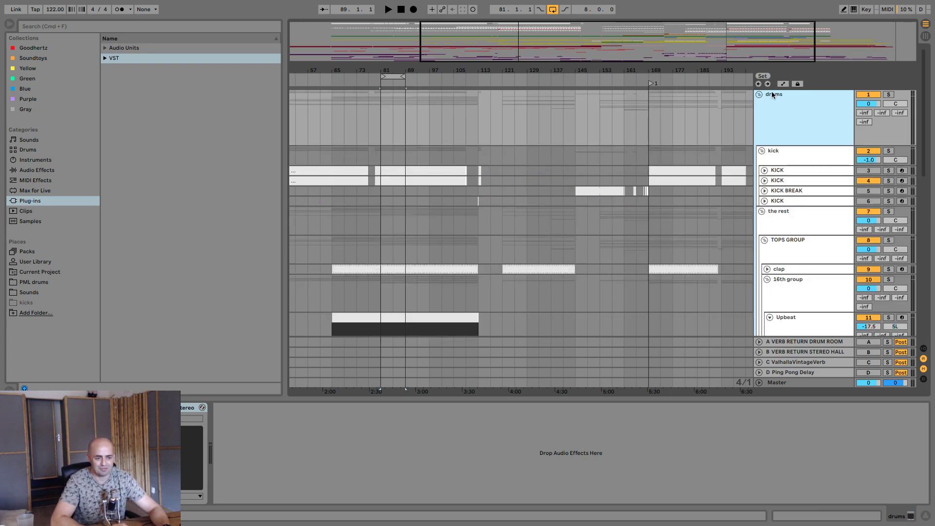
pyautogui.click(762, 151)
pyautogui.click(762, 161)
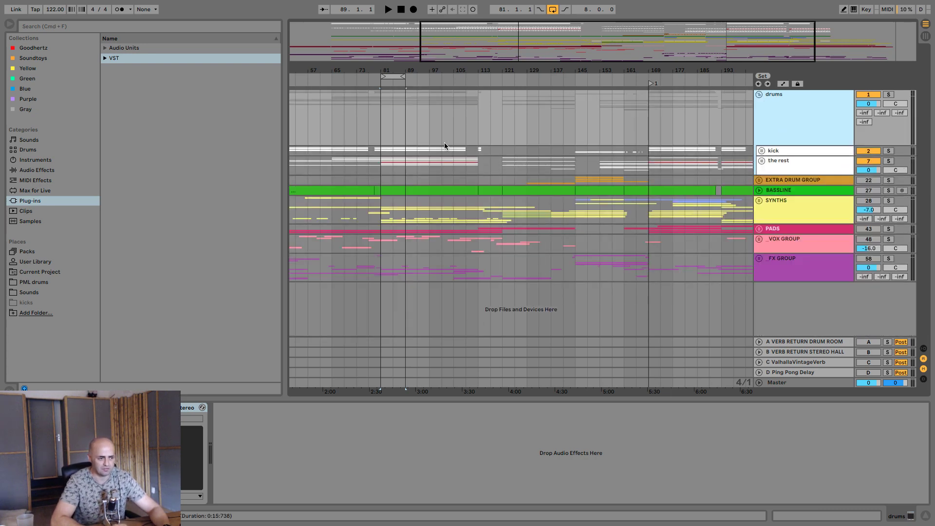
# - Play the arrangement briefly from bar 81 to listen to the mix, and stop playback
pyautogui.click(382, 112)
pyautogui.press('space')
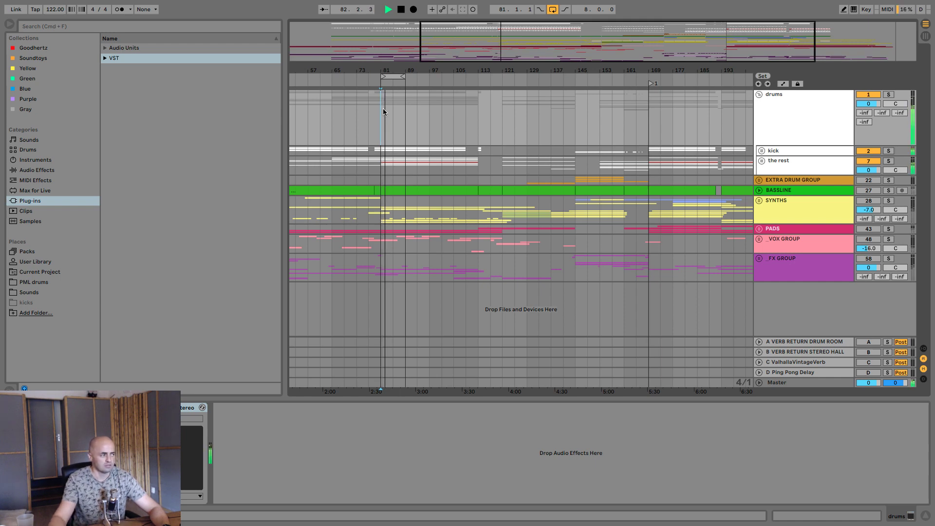
pyautogui.press('space')
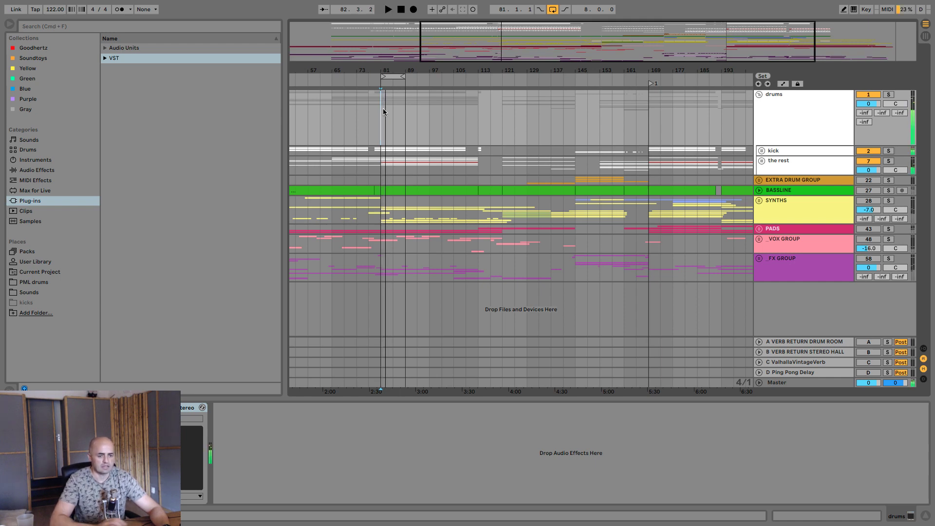
# - Expand the rest group, collapse the 16th group and unfold the clap track to show its devices while auditioning the loop
pyautogui.click(762, 161)
pyautogui.press('space')
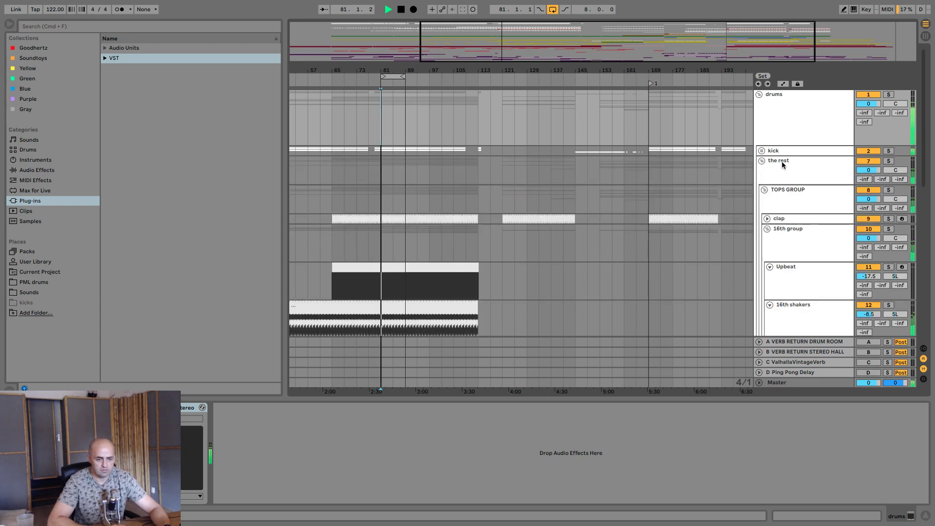
pyautogui.click(768, 229)
pyautogui.click(770, 219)
pyautogui.click(768, 219)
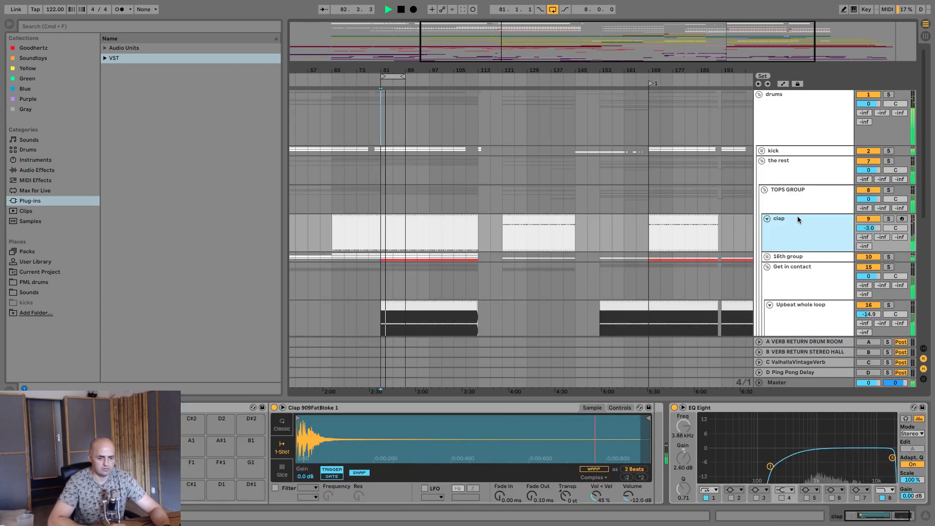
pyautogui.press('space')
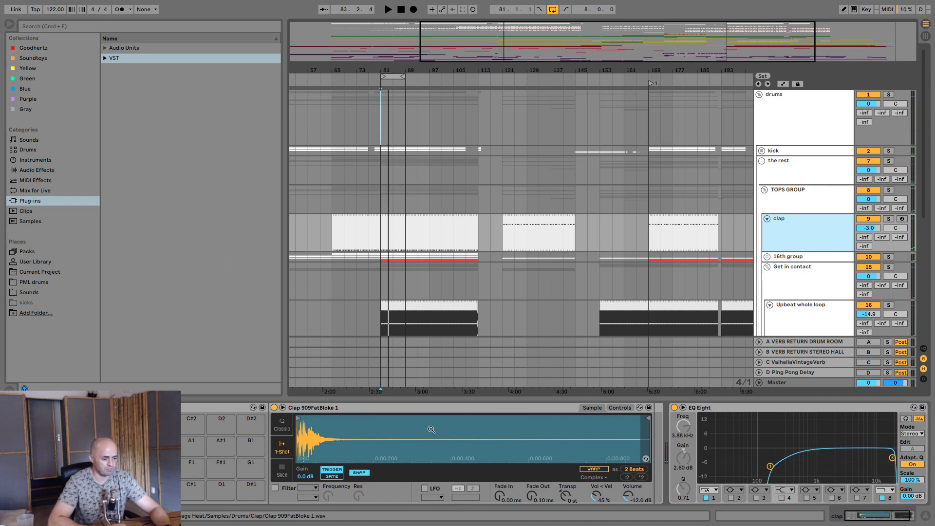
# - Search all browser content for "s1 ima" and add S1 Imager Stereo after EQ Eight on the clap track
pyautogui.click(94, 25)
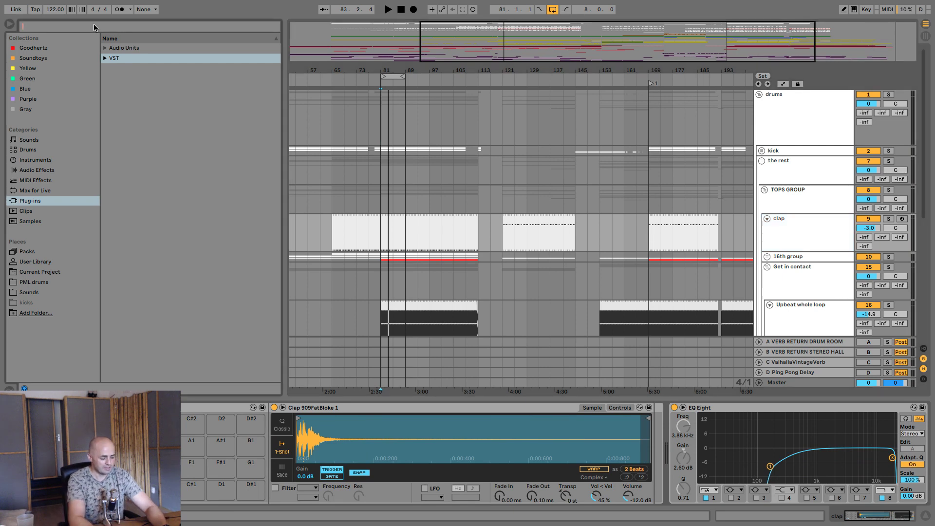
pyautogui.write('s1 ima')
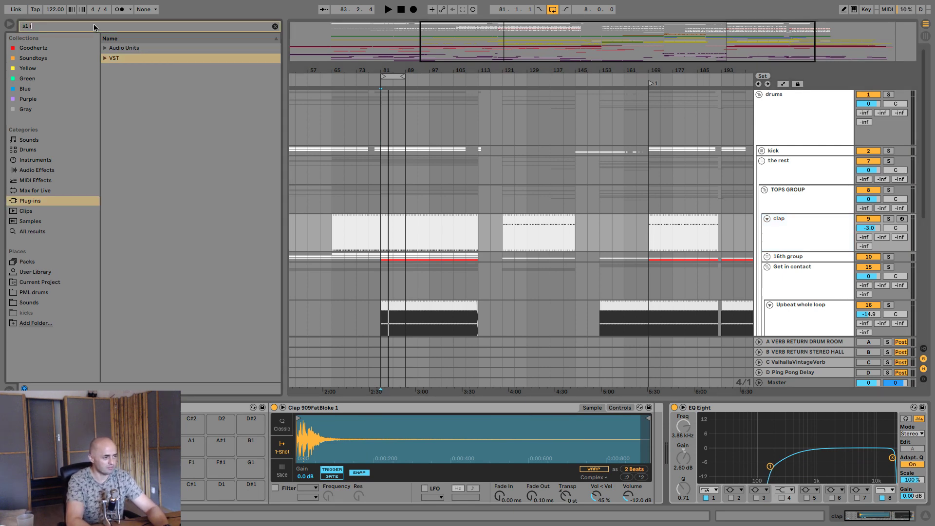
pyautogui.click(47, 233)
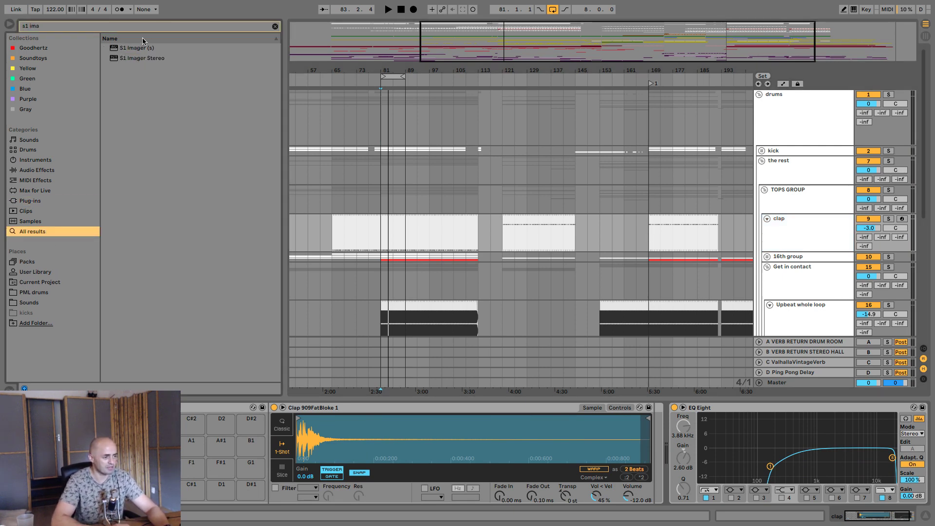
pyautogui.moveTo(122, 61); pyautogui.dragTo(886, 440)
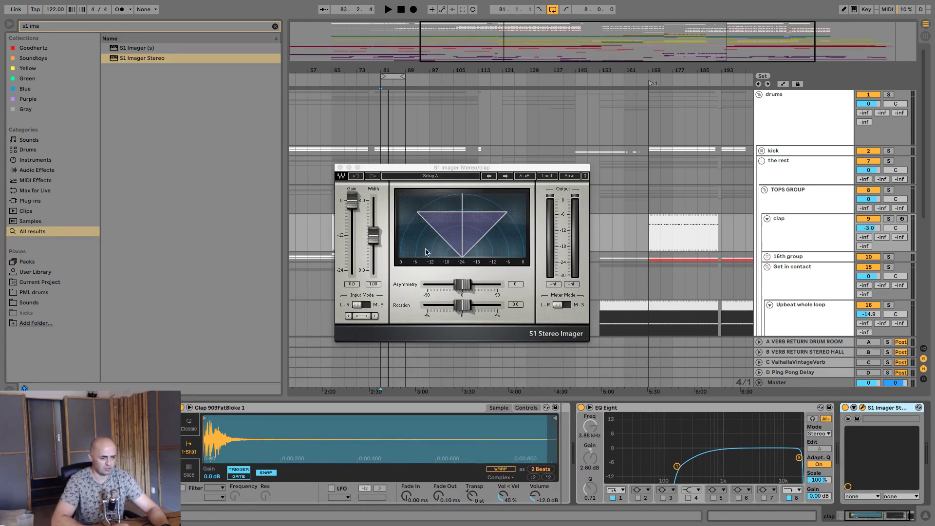
# - Reduce the S1 Imager width on the clap to 0.64 and play the loop
pyautogui.moveTo(428, 166); pyautogui.dragTo(514, 87)
pyautogui.moveTo(459, 158)
pyautogui.mouseDown()
pyautogui.moveTo(459, 122)
pyautogui.moveTo(459, 168)
pyautogui.mouseUp()
pyautogui.press('space')
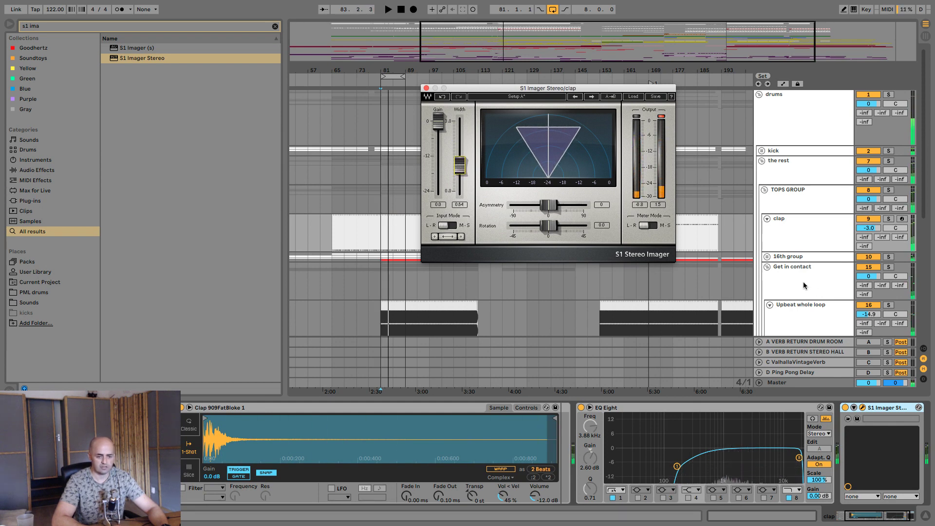
# - Mute the 16th group and the Get in contact group during playback, and collapse the Get in contact group
pyautogui.scroll(-1, 841, 267)
pyautogui.click(870, 235)
pyautogui.press('space')
pyautogui.click(870, 235)
pyautogui.click(870, 246)
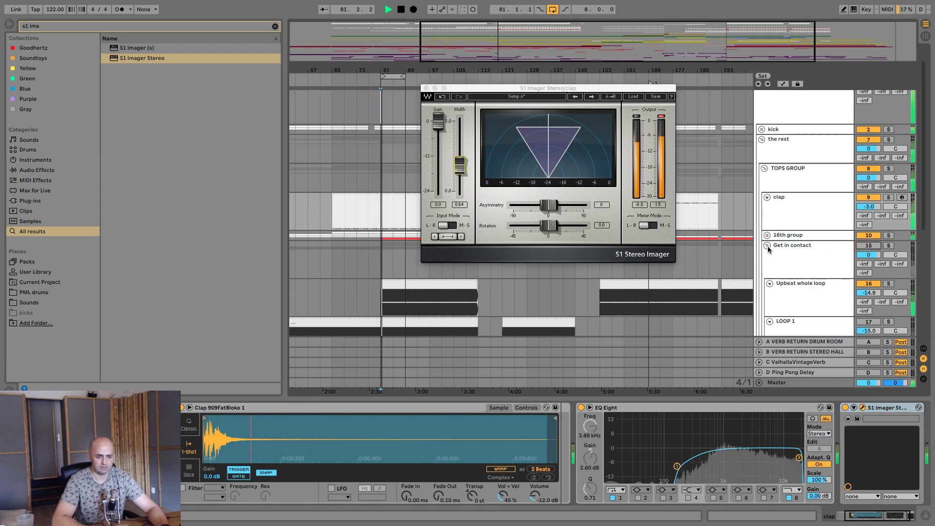
pyautogui.click(859, 246)
pyautogui.click(862, 235)
pyautogui.press('space')
pyautogui.click(767, 245)
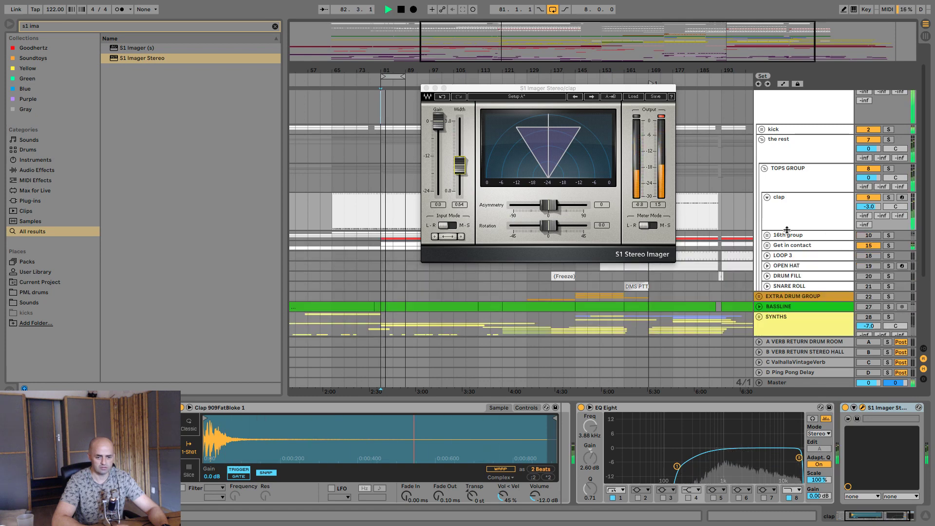
pyautogui.click(861, 246)
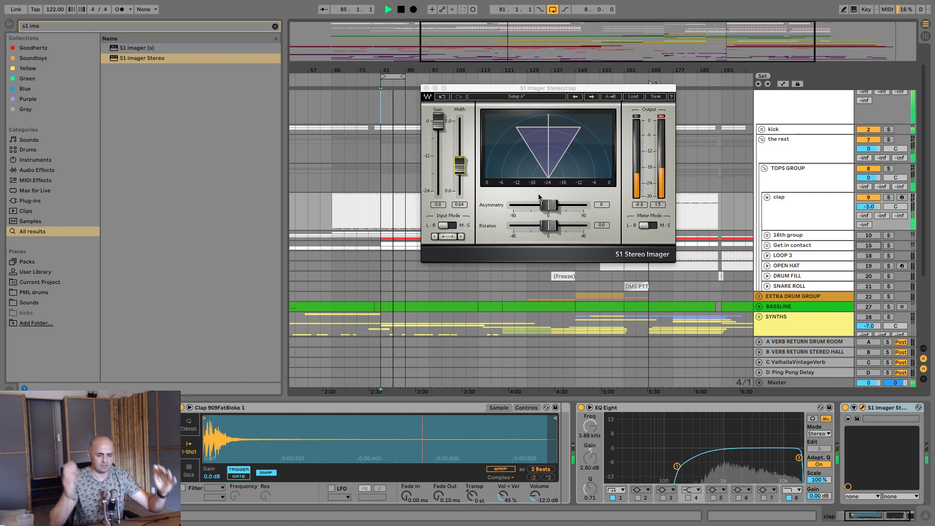
# - Set the clap's S1 Imager width to 0.83 and disable band 8 of its EQ Eight
pyautogui.moveTo(460, 167)
pyautogui.mouseDown()
pyautogui.moveTo(459, 151)
pyautogui.moveTo(459, 161)
pyautogui.mouseUp()
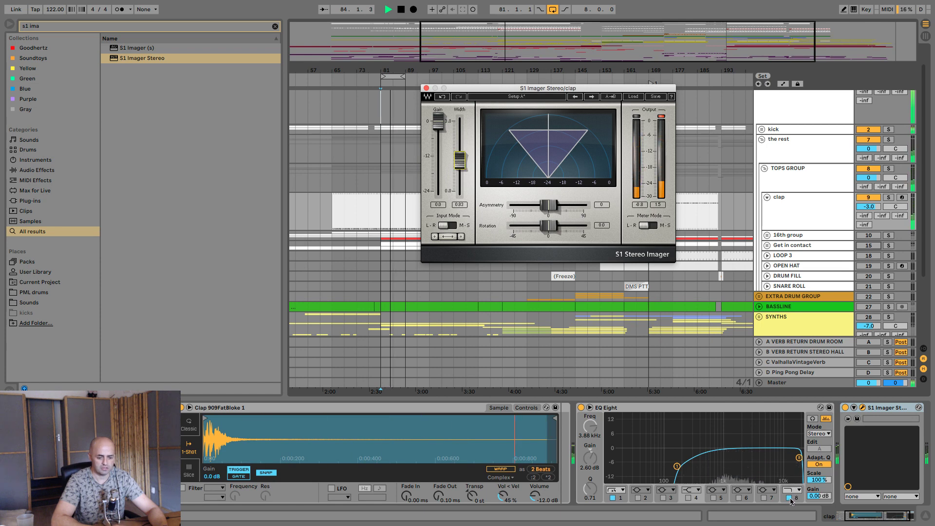
pyautogui.click(790, 498)
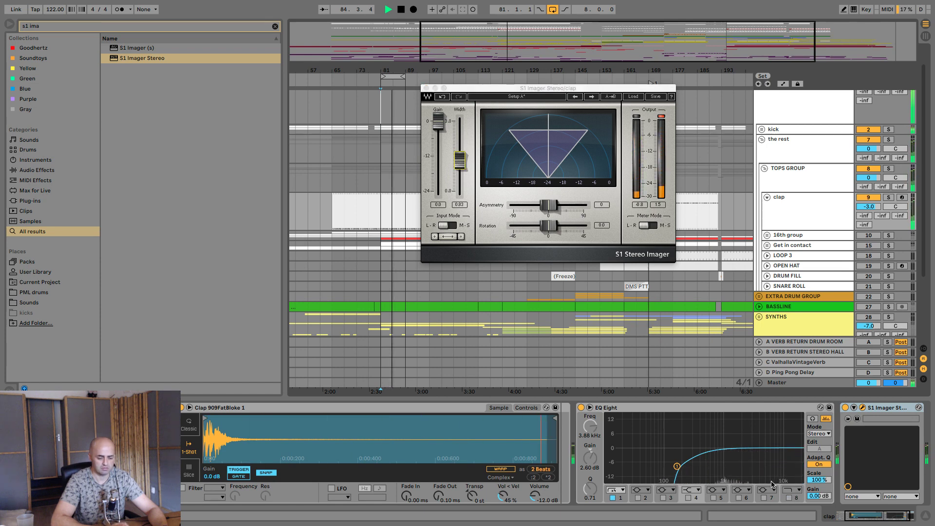
pyautogui.click(428, 88)
pyautogui.press('space')
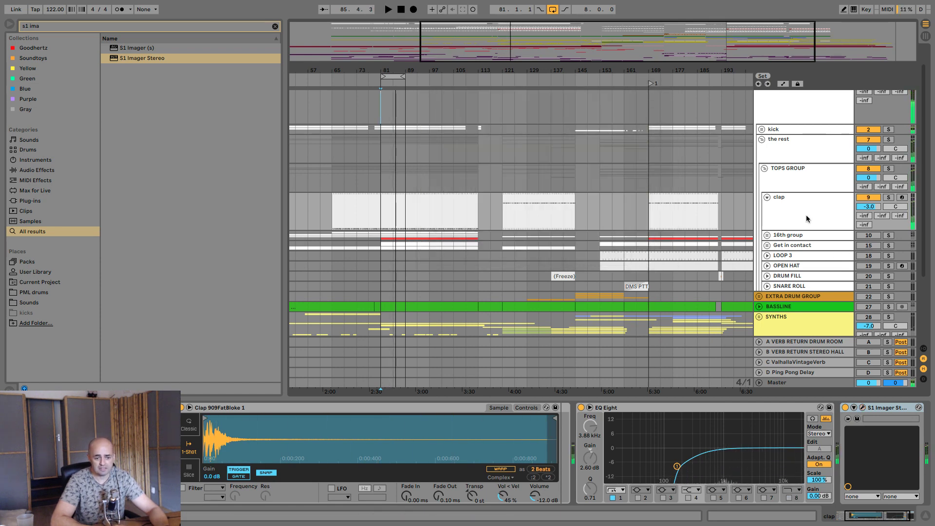
# - Expand the 16th group and lower the Upbeat track's volume to -20.4 dB while the loop plays
pyautogui.click(783, 206)
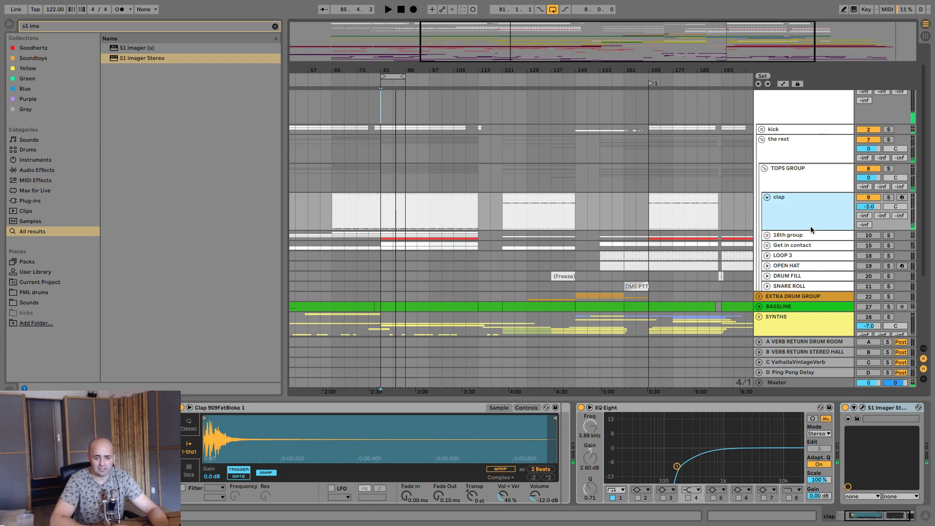
pyautogui.click(778, 237)
pyautogui.click(768, 237)
pyautogui.press('space')
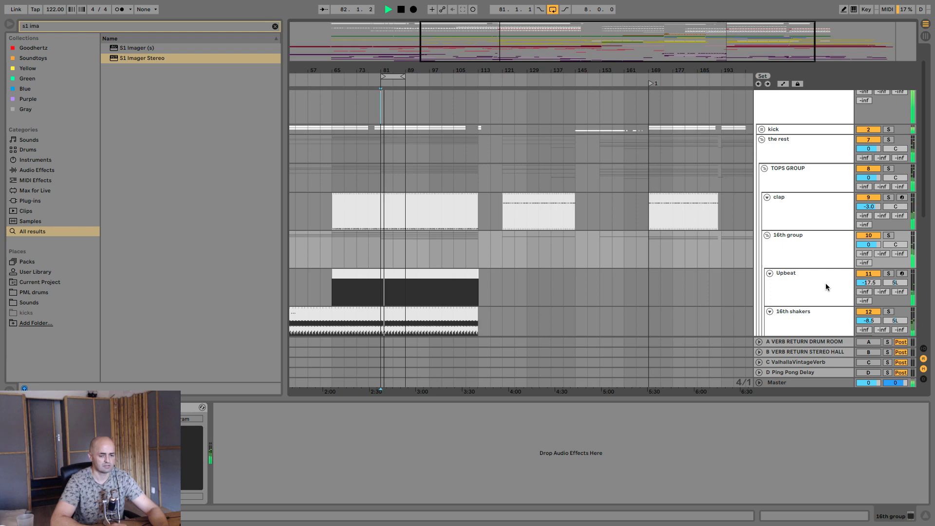
pyautogui.moveTo(870, 284); pyautogui.dragTo(871, 283)
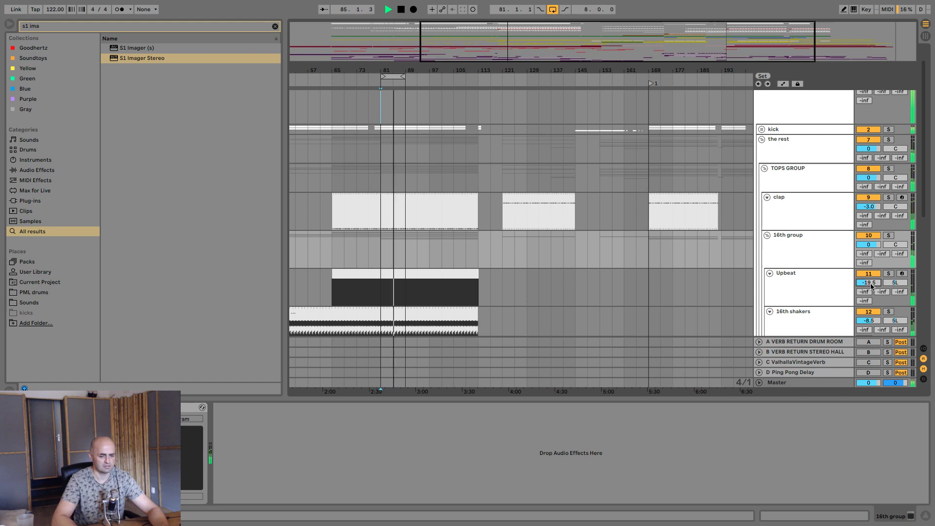
pyautogui.click(805, 285)
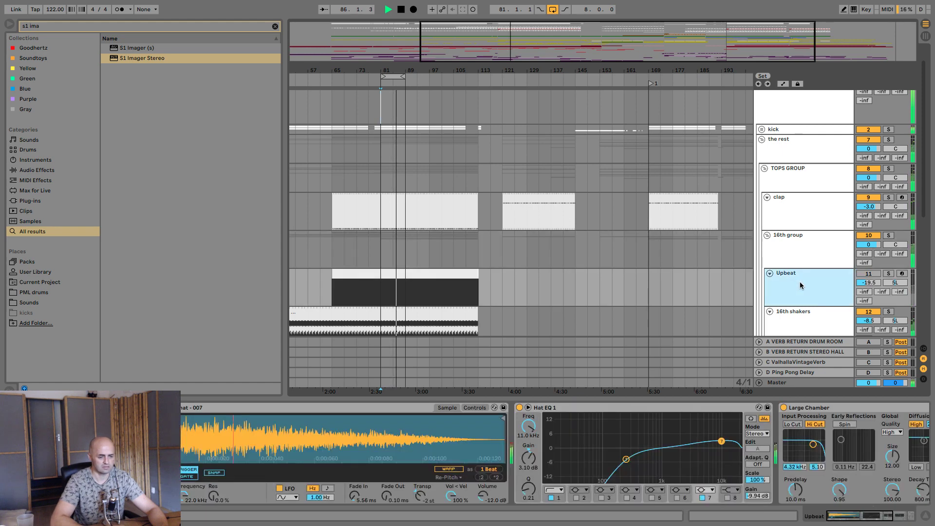
pyautogui.moveTo(871, 282); pyautogui.dragTo(871, 294)
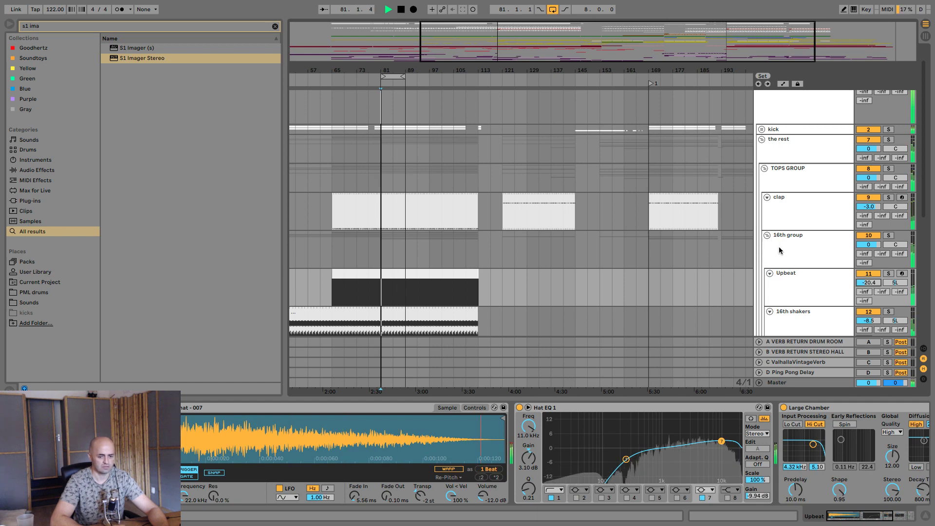
# - Audition the 16th shakers track in solo, and return it to the full mix
pyautogui.click(767, 235)
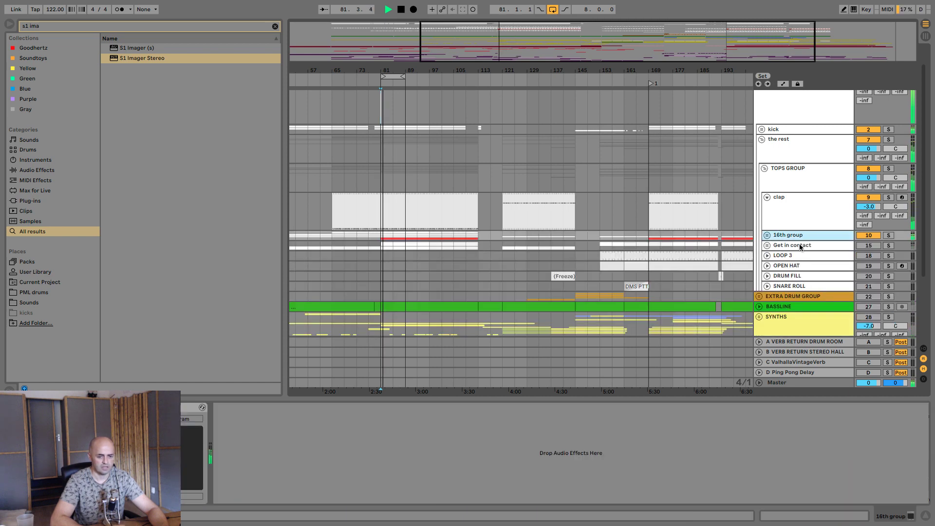
pyautogui.click(768, 235)
pyautogui.scroll(-3, 819, 255)
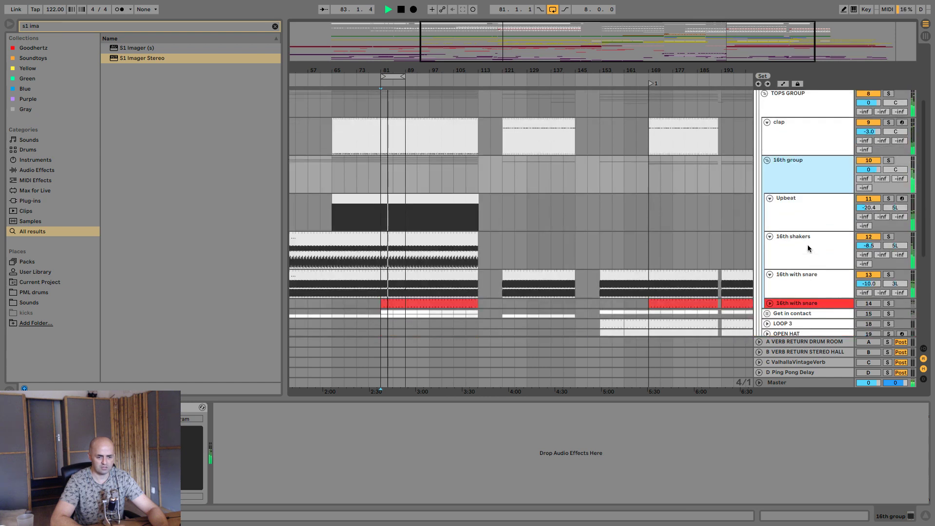
pyautogui.click(809, 248)
pyautogui.click(888, 237)
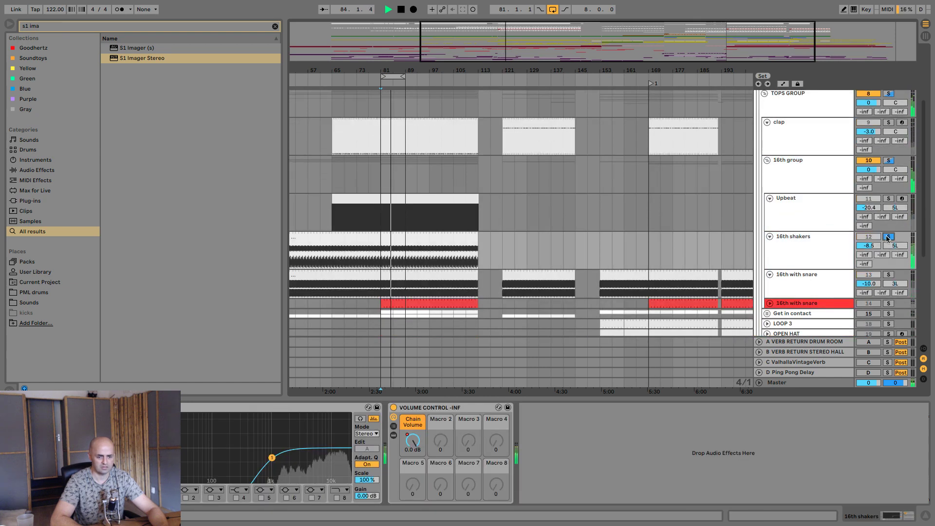
pyautogui.click(887, 237)
# - Pan the 16th shakers track to 7R and set its volume to -8.6 dB
pyautogui.press('space')
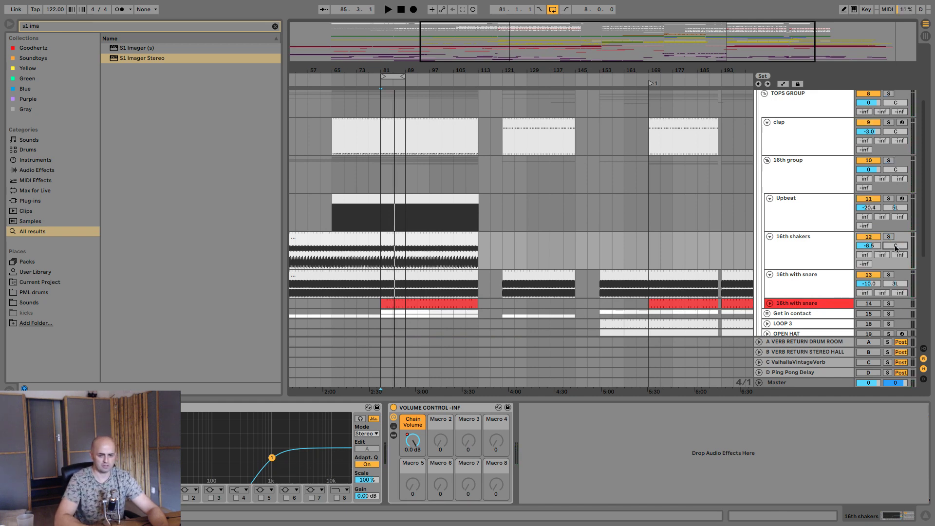
pyautogui.press('space')
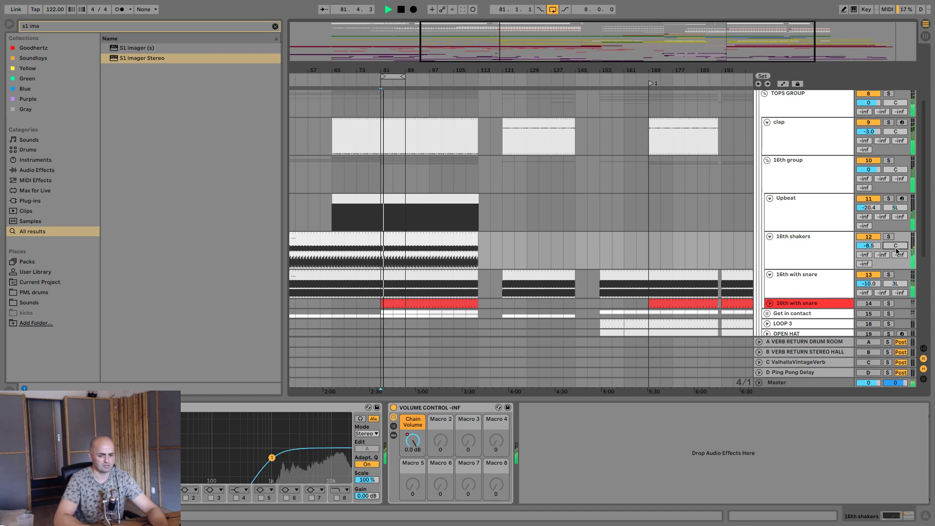
pyautogui.moveTo(897, 250); pyautogui.dragTo(897, 243)
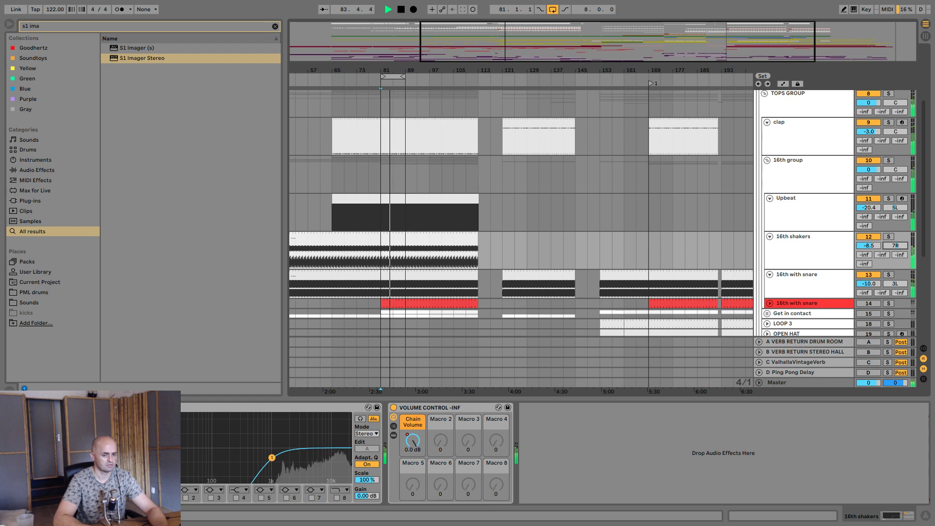
pyautogui.moveTo(870, 247); pyautogui.dragTo(871, 247)
pyautogui.click(798, 246)
pyautogui.press('space')
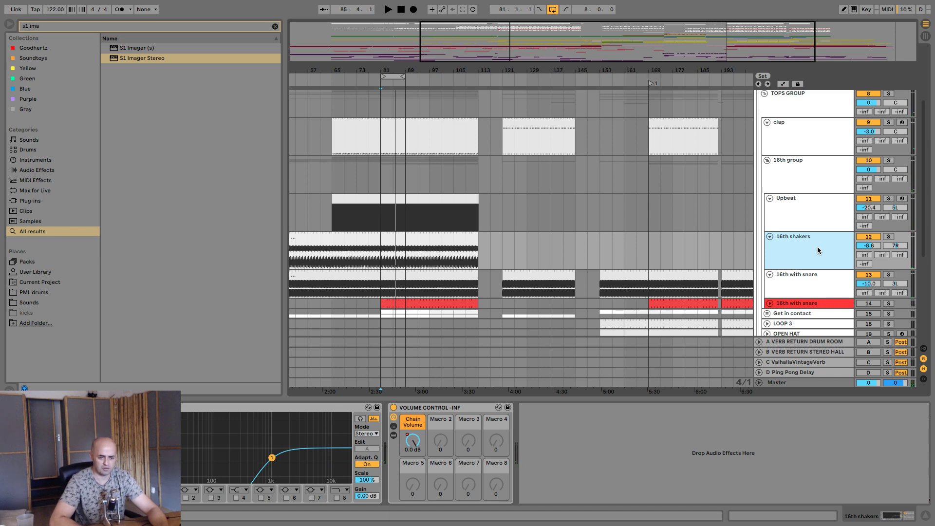
# - Collapse the TOPS GROUP and select the main drums group
pyautogui.scroll(5, 818, 246)
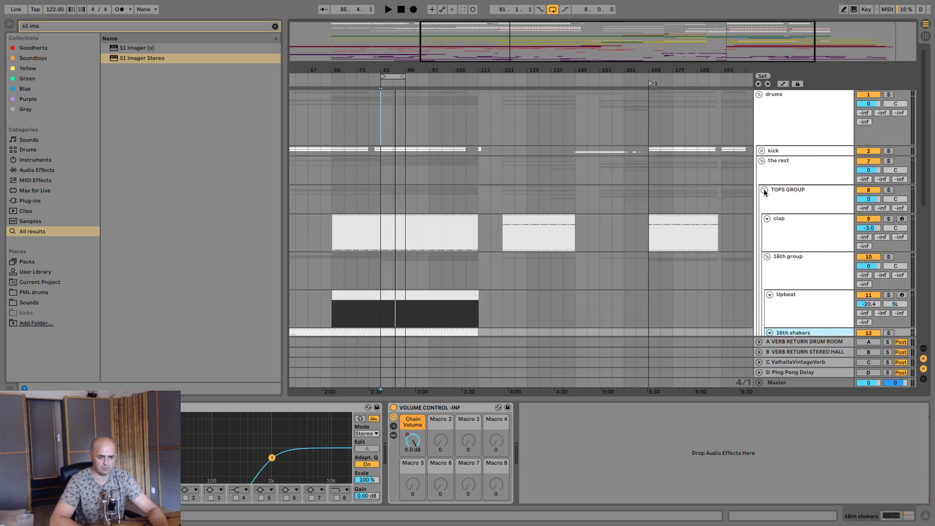
pyautogui.click(765, 190)
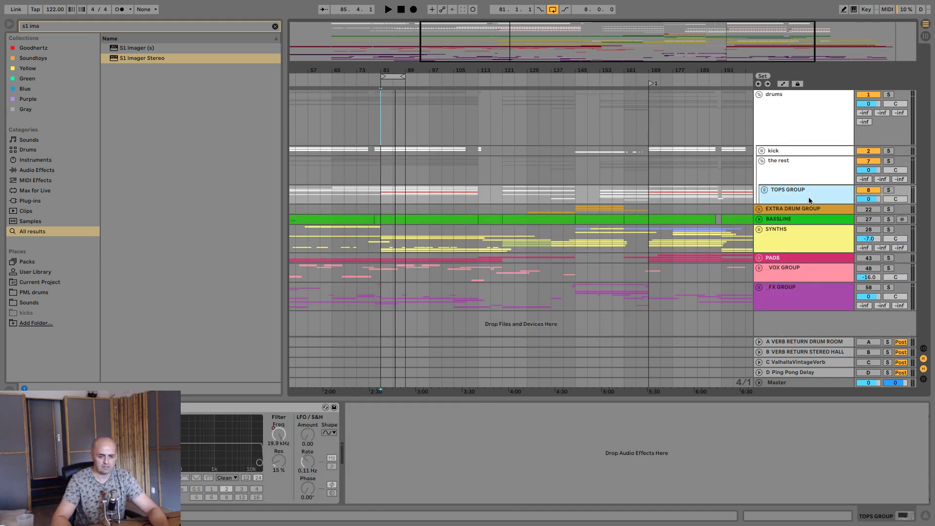
pyautogui.click(788, 134)
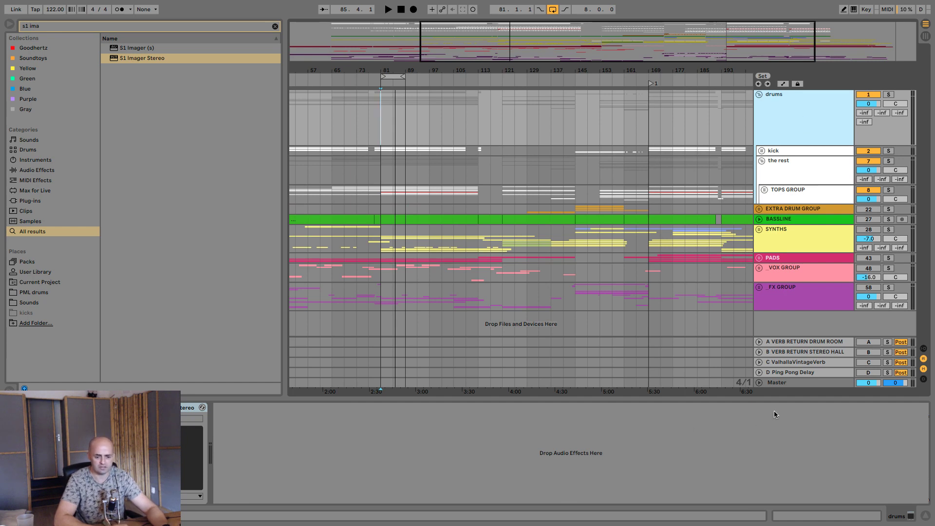
# - Look through the four return tracks' devices, ending on A VERB RETURN DRUM ROOM, and briefly play the drum loop
pyautogui.click(792, 343)
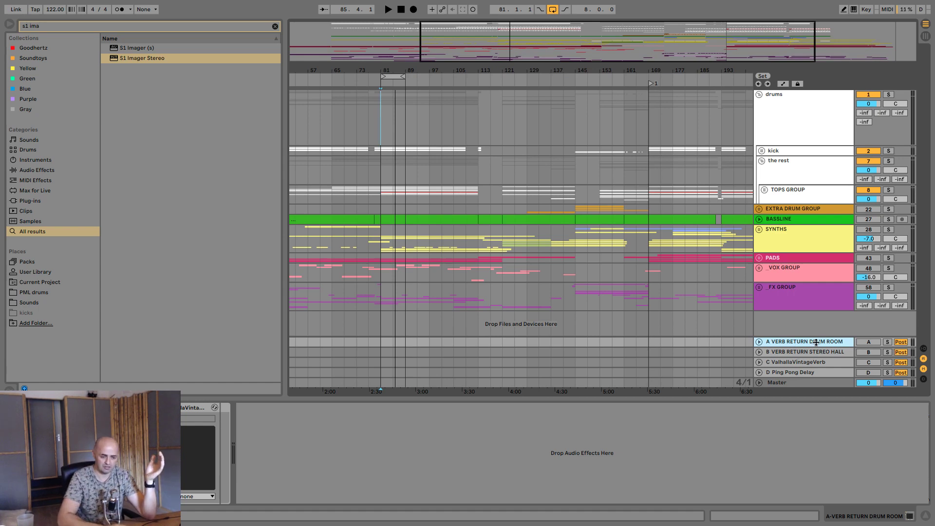
pyautogui.click(792, 352)
pyautogui.click(797, 362)
pyautogui.click(797, 372)
pyautogui.click(798, 344)
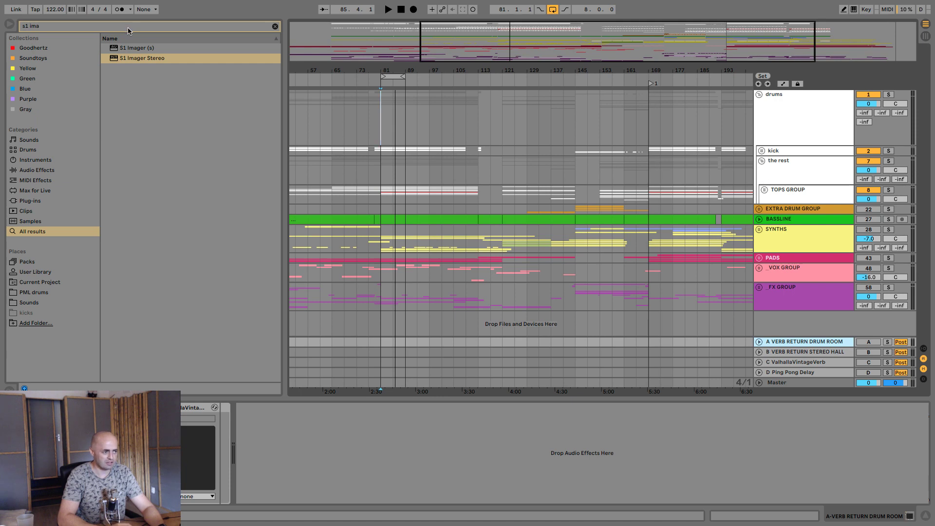
pyautogui.press('space')
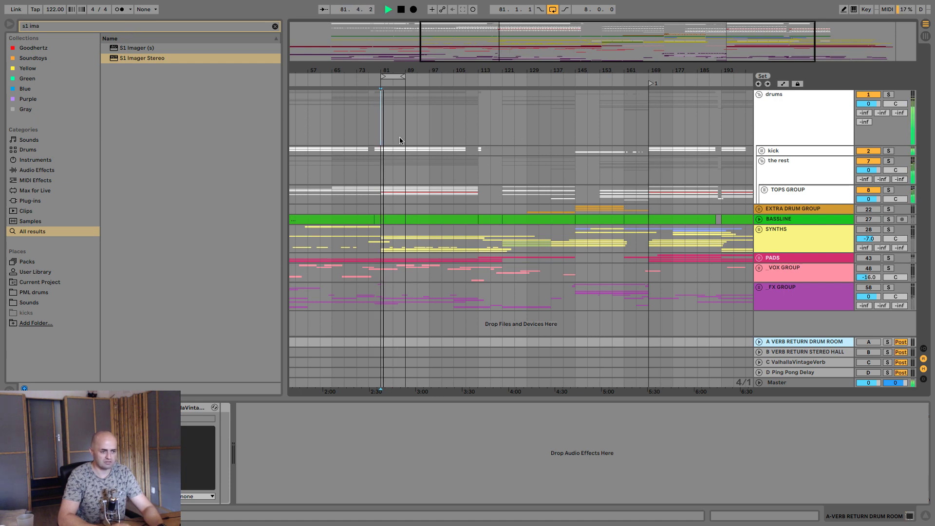
pyautogui.press('space')
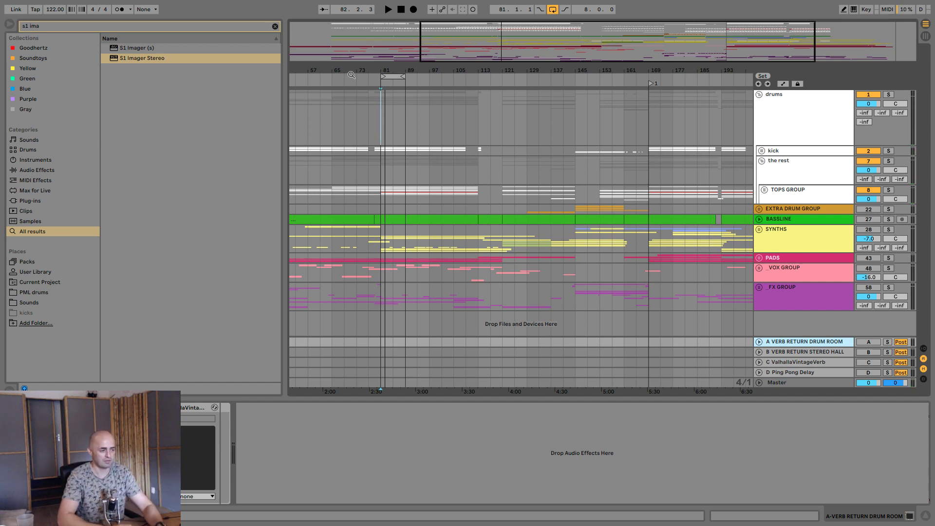
# - Search the browser for "aphex" and add Aphex Vintage Exciter Stereo as a new return track below the drum room reverb
pyautogui.doubleClick(174, 27)
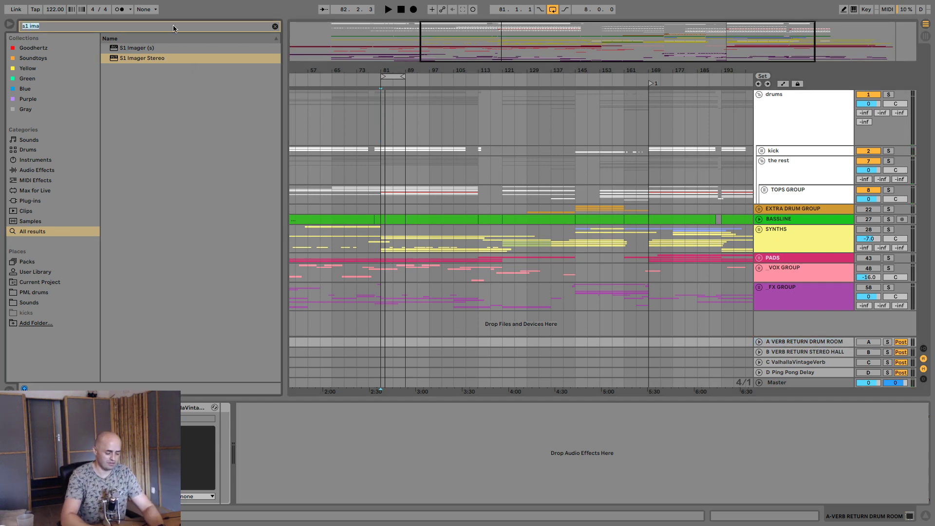
pyautogui.write('aphex v')
pyautogui.press('BackSpace')
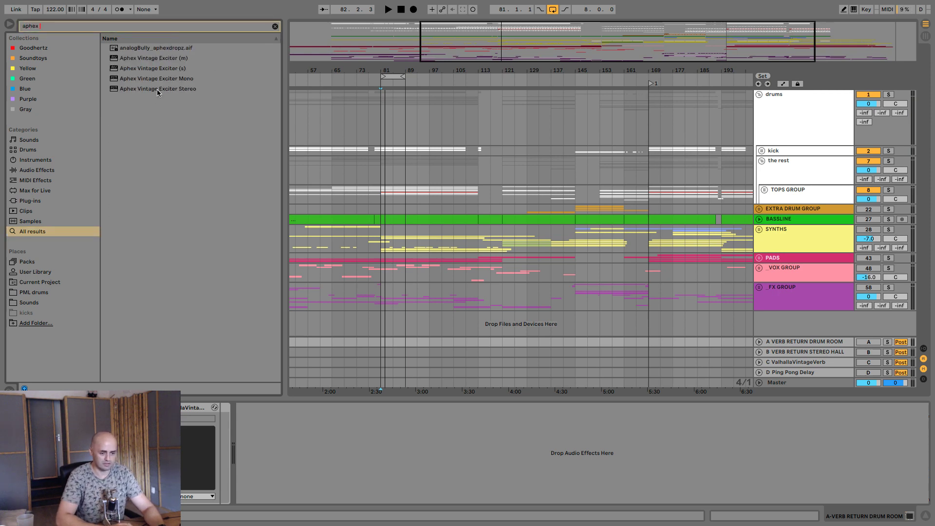
pyautogui.hotkey('ctrl', 'alt', 't')
pyautogui.click(157, 90)
pyautogui.moveTo(801, 342); pyautogui.dragTo(802, 343)
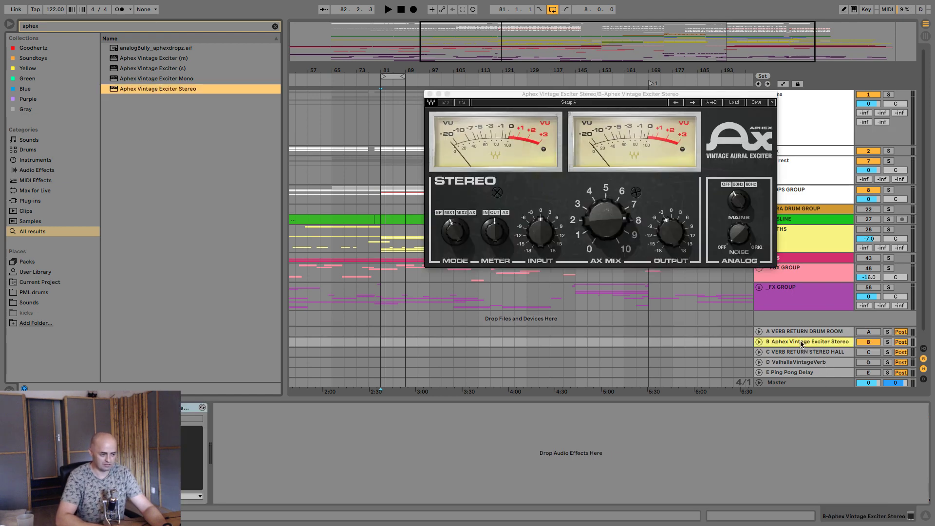
# - Switch the exciter's mode to AX, close its plug-in window and clear the browser search
pyautogui.click(454, 237)
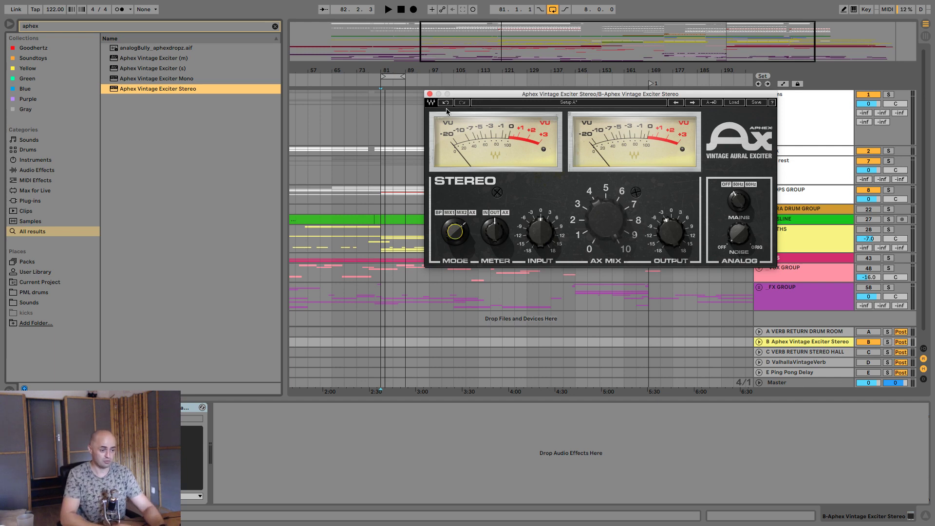
pyautogui.click(429, 94)
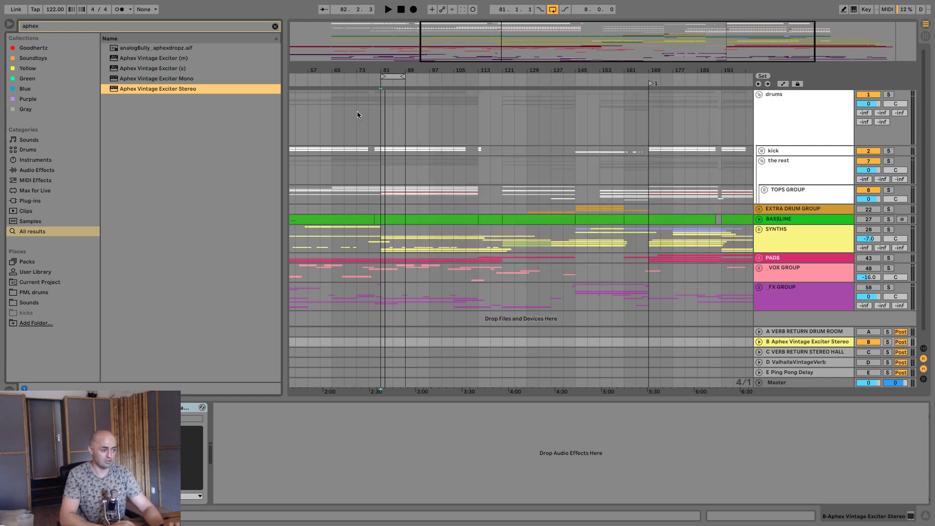
pyautogui.click(275, 27)
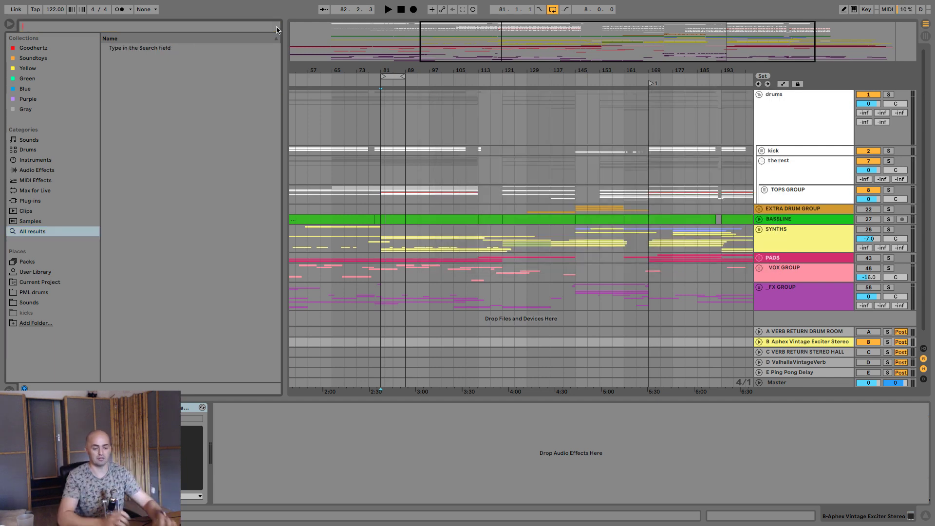
# - Unfold the TOPS GROUP and fold the 16th group inside it
pyautogui.click(764, 191)
pyautogui.scroll(-3, 776, 178)
pyautogui.click(767, 155)
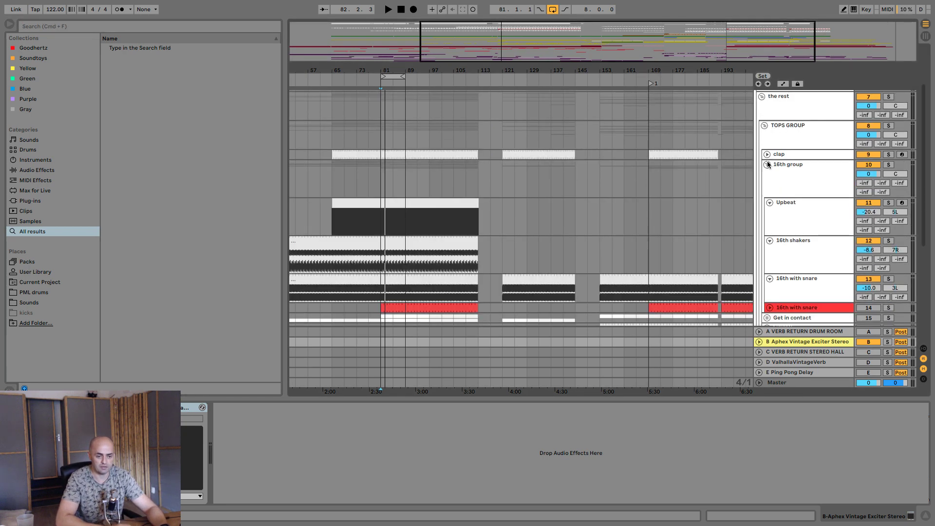
pyautogui.click(767, 165)
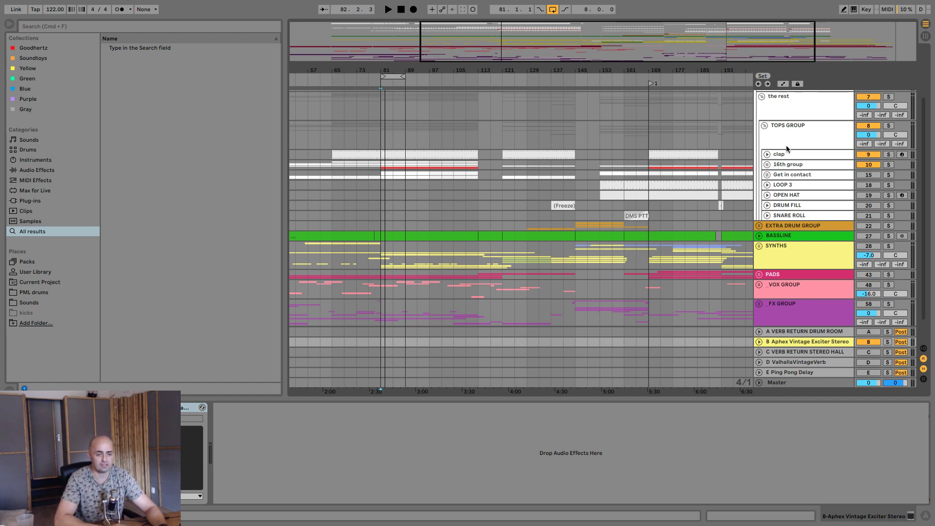
pyautogui.scroll(3, 787, 145)
# - Unfold the clap track and set its volume to -6.0 dB while the loop plays
pyautogui.press('space')
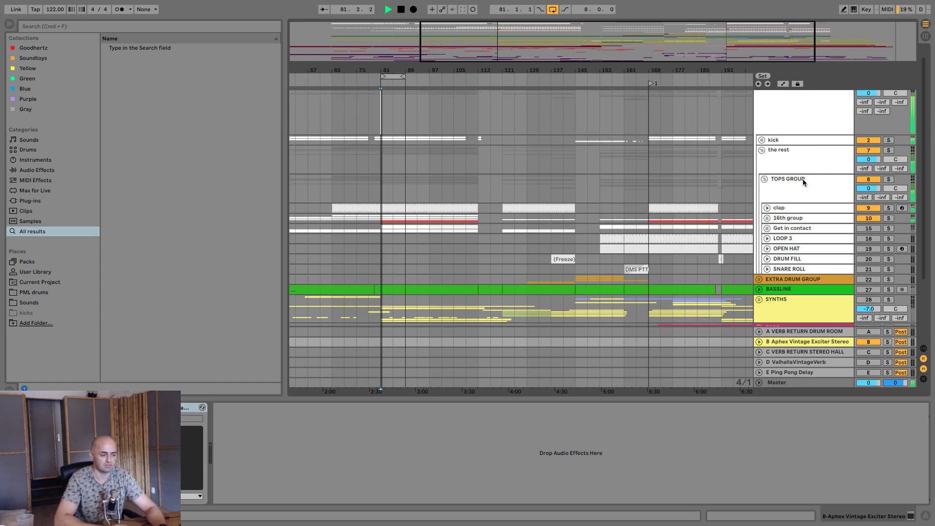
pyautogui.click(768, 209)
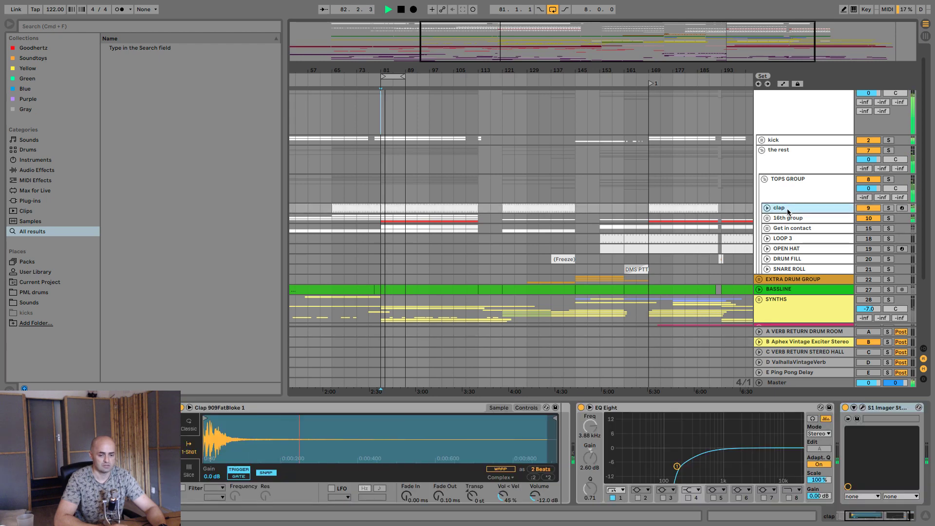
pyautogui.click(768, 208)
pyautogui.moveTo(872, 217); pyautogui.dragTo(872, 220)
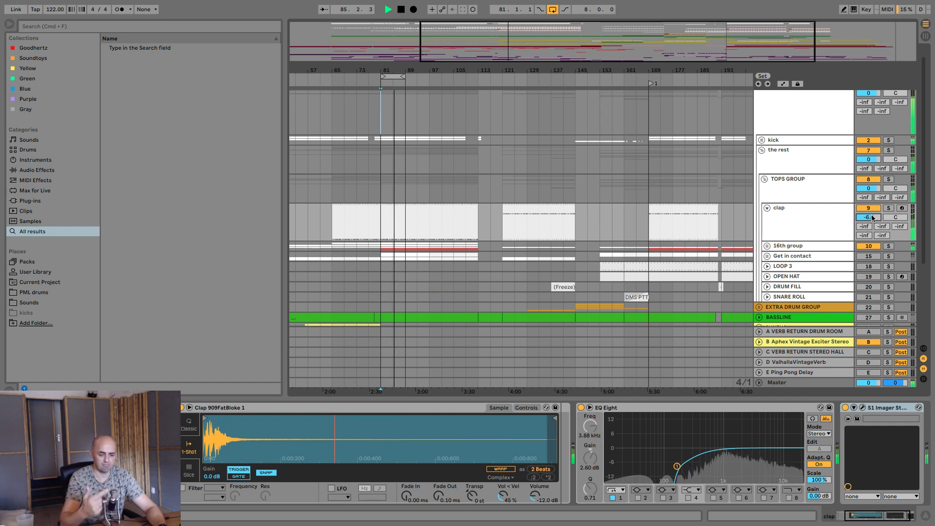
pyautogui.press('space')
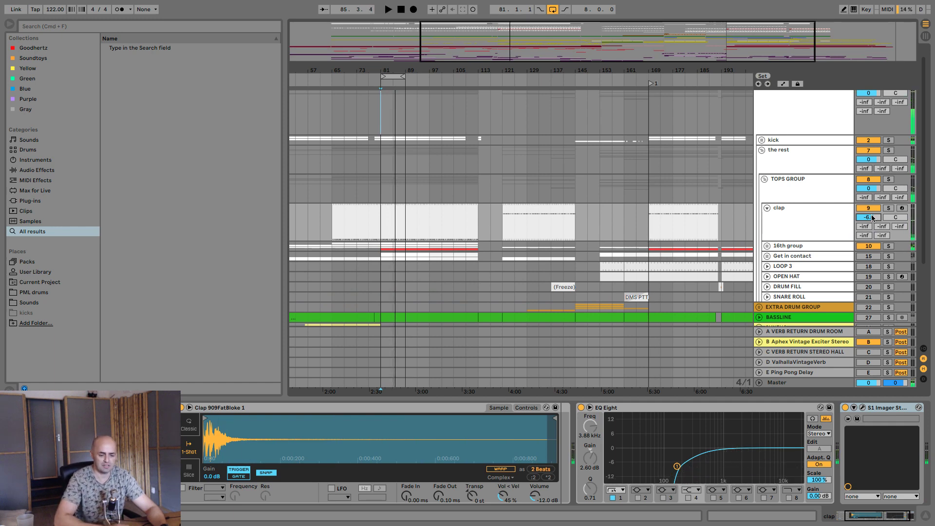
# - Set the width of the clap's S1 Imager to 0.60, audition it in the loop and close the plug-in window
pyautogui.click(863, 407)
pyautogui.moveTo(459, 159); pyautogui.dragTo(460, 166)
pyautogui.press('space')
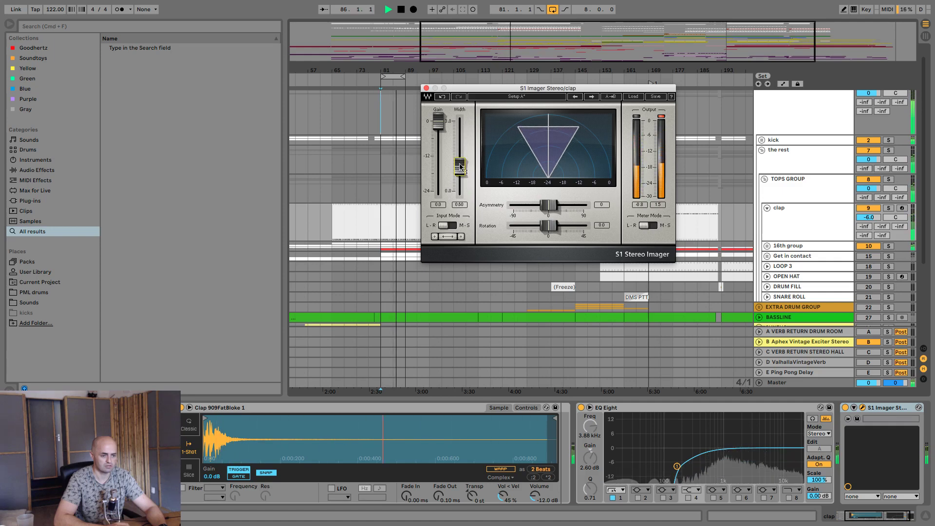
pyautogui.press('space')
pyautogui.click(427, 88)
# - Recolour the Aphex Vintage Exciter Stereo return track to the darkest grey
pyautogui.click(783, 225)
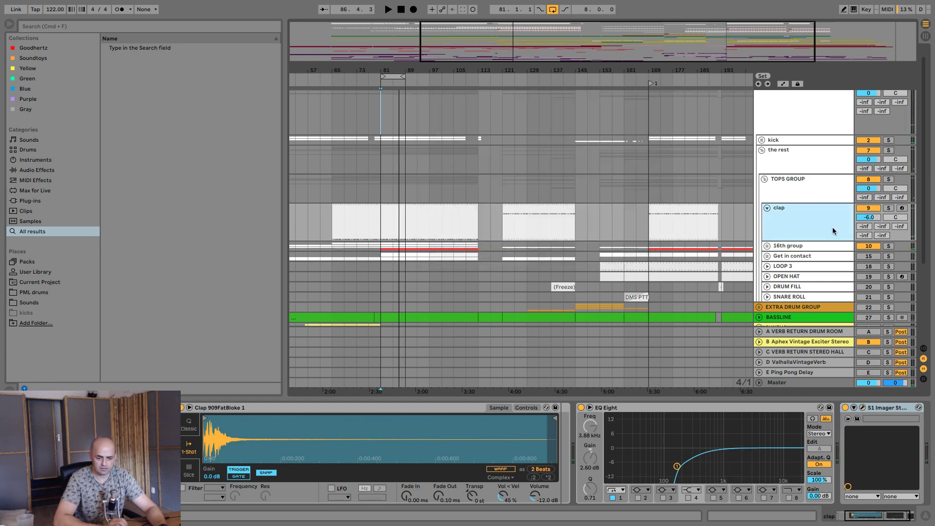
pyautogui.rightClick(818, 344)
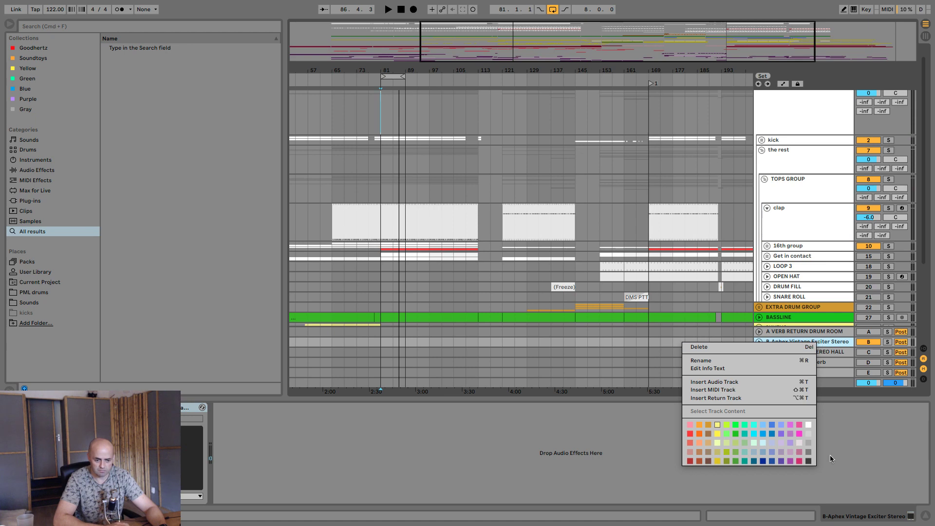
pyautogui.click(809, 462)
# - Set the clap's send B to -8.0 dB and its volume to -7.0 dB during loop playback
pyautogui.click(846, 236)
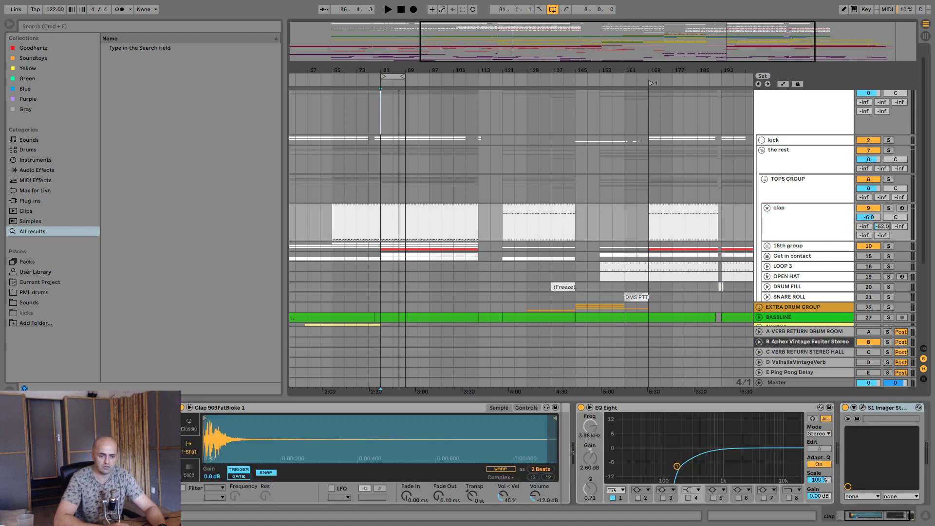
pyautogui.doubleClick(885, 227)
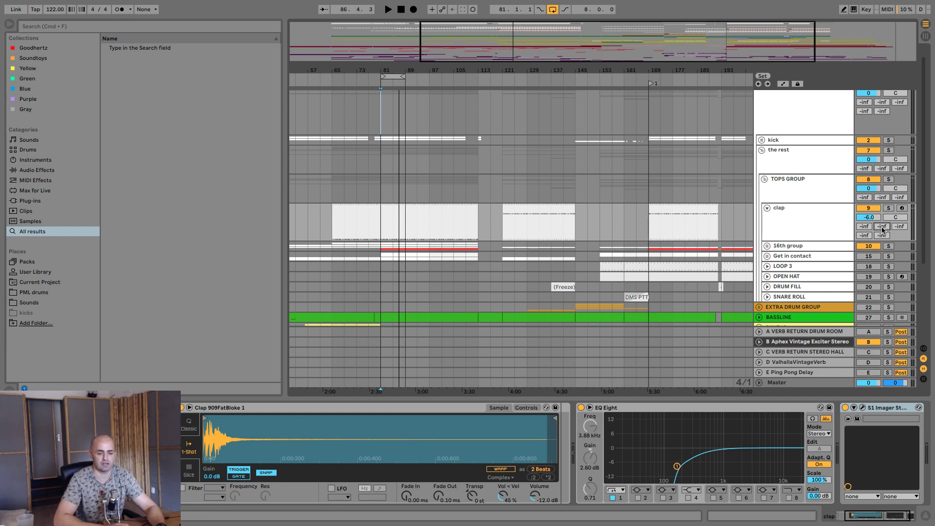
pyautogui.press('space')
pyautogui.moveTo(882, 226); pyautogui.dragTo(883, 194)
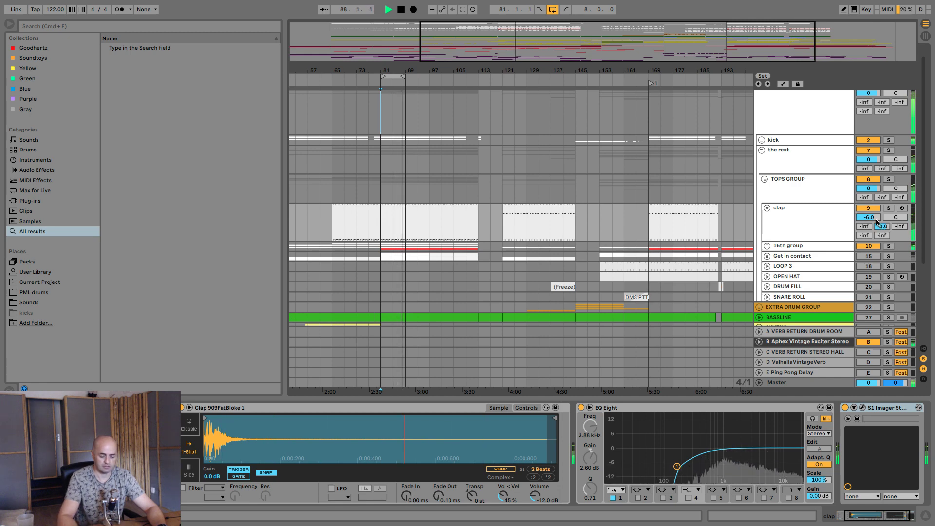
pyautogui.moveTo(877, 219); pyautogui.dragTo(877, 222)
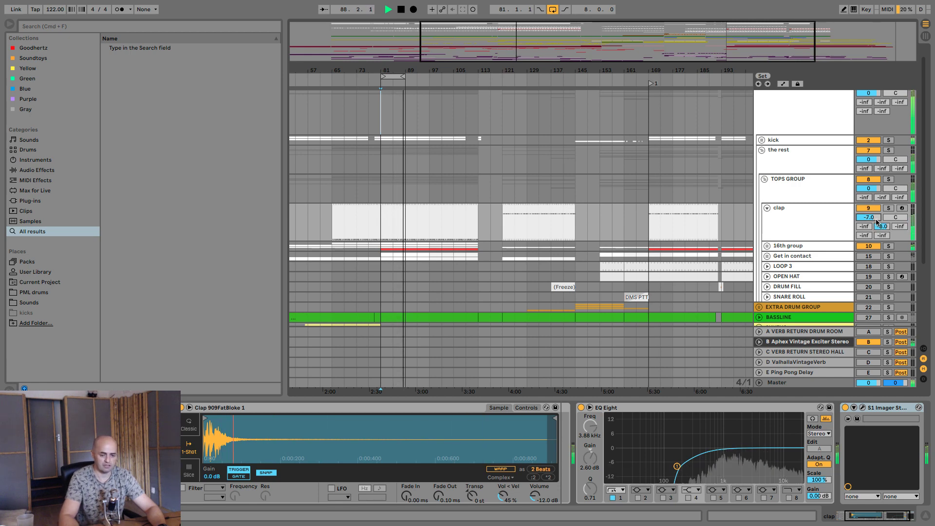
# - Compare the clap with the exciter return switched off and on, and stop playback
pyautogui.click(872, 343)
pyautogui.click(870, 342)
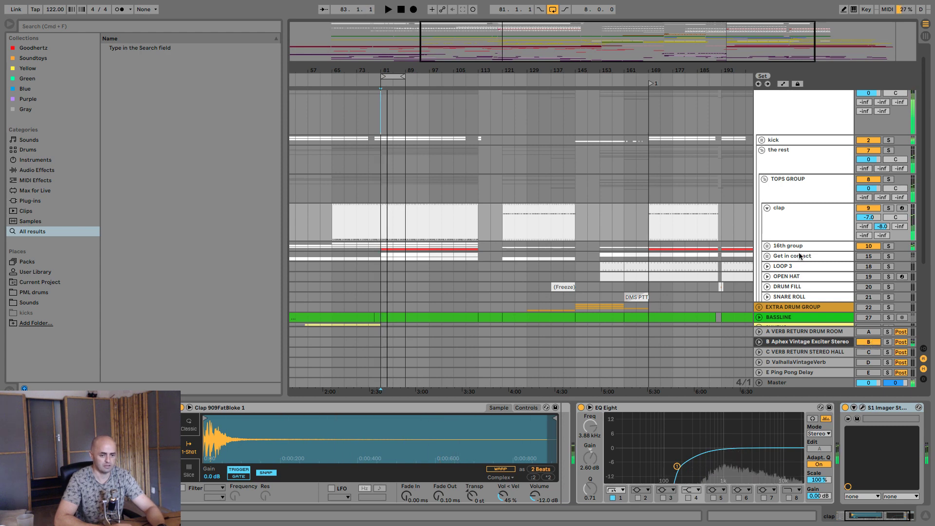
pyautogui.press('space')
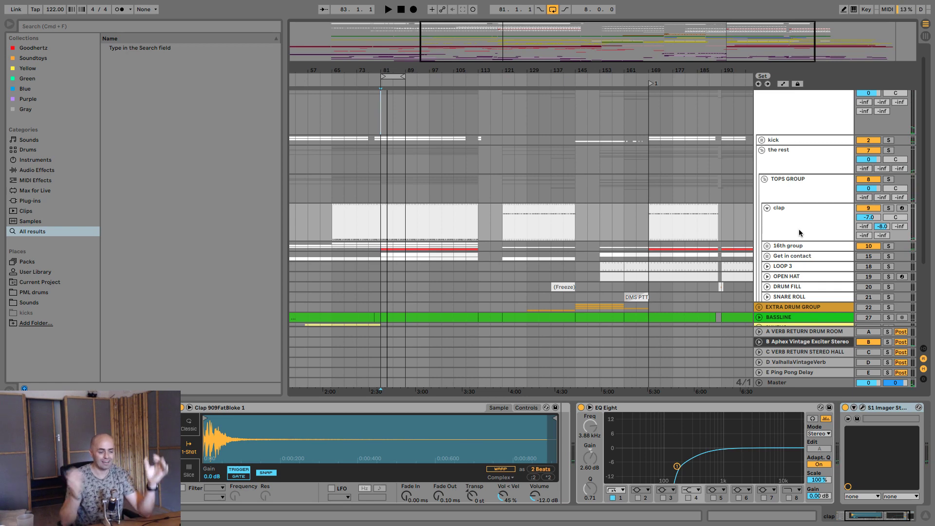
# - Start the loop and unfold the Get in contact group to show its tracks
pyautogui.click(794, 248)
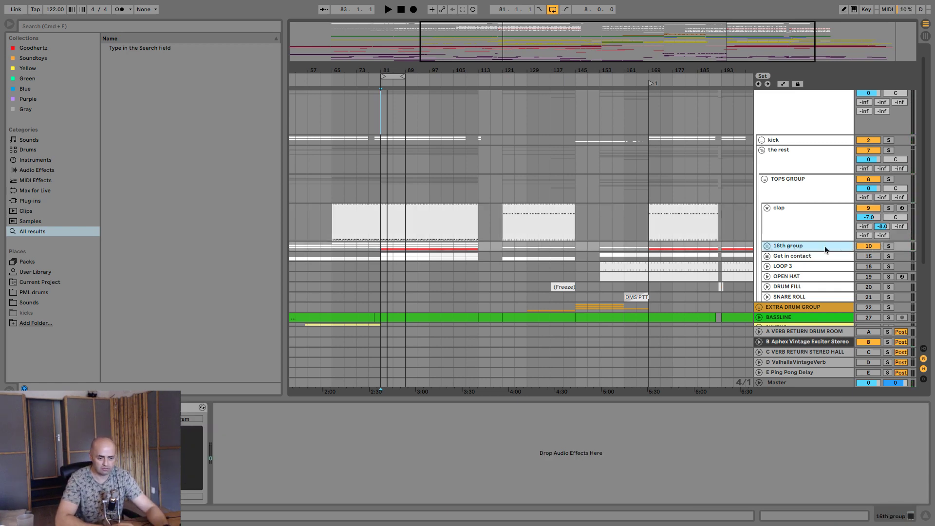
pyautogui.click(778, 255)
pyautogui.click(869, 257)
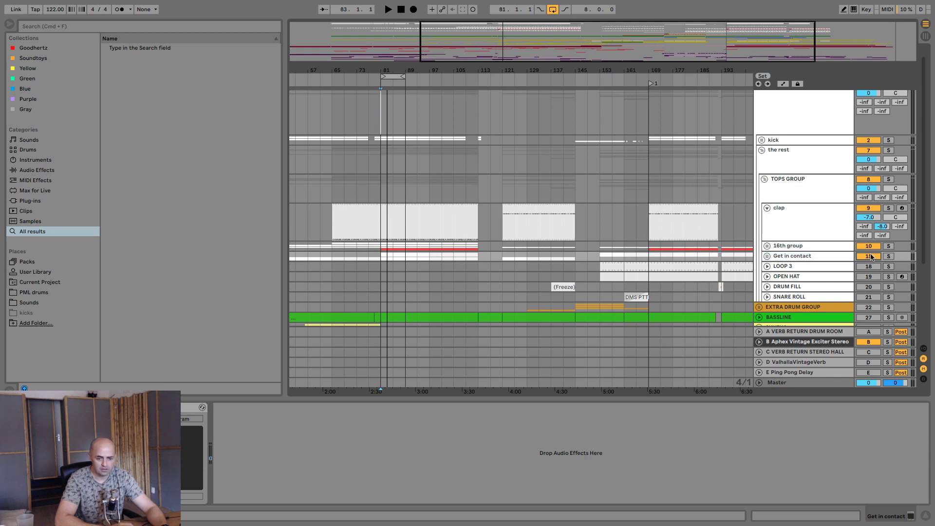
pyautogui.press('space')
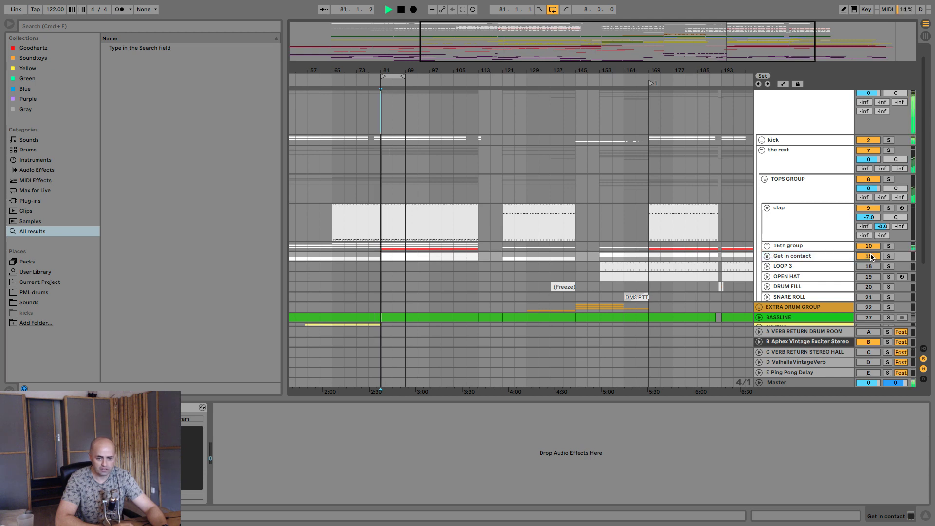
pyautogui.click(768, 257)
pyautogui.scroll(-1, 828, 260)
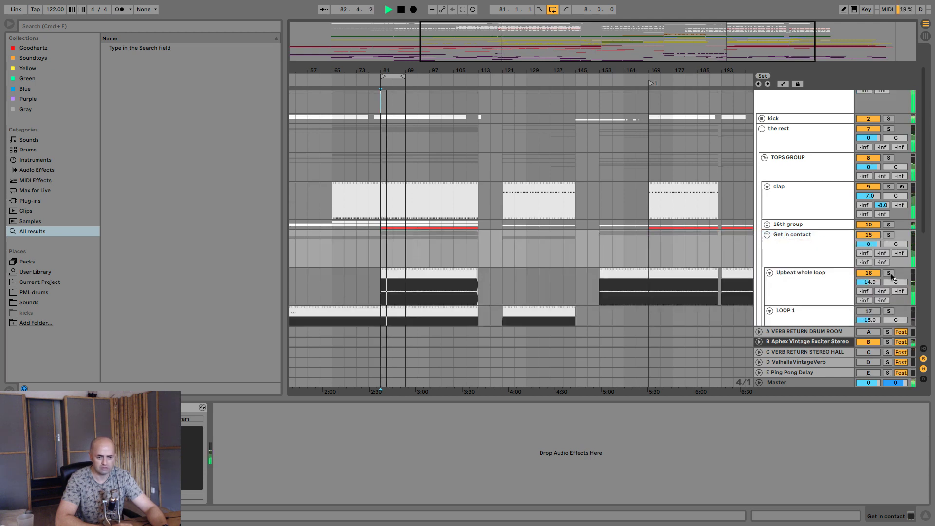
# - Audition the Upbeat whole loop track in solo, unsolo it and lower its volume to -19.7 dB
pyautogui.click(889, 274)
pyautogui.scroll(-1, 856, 276)
pyautogui.scroll(-3, 856, 277)
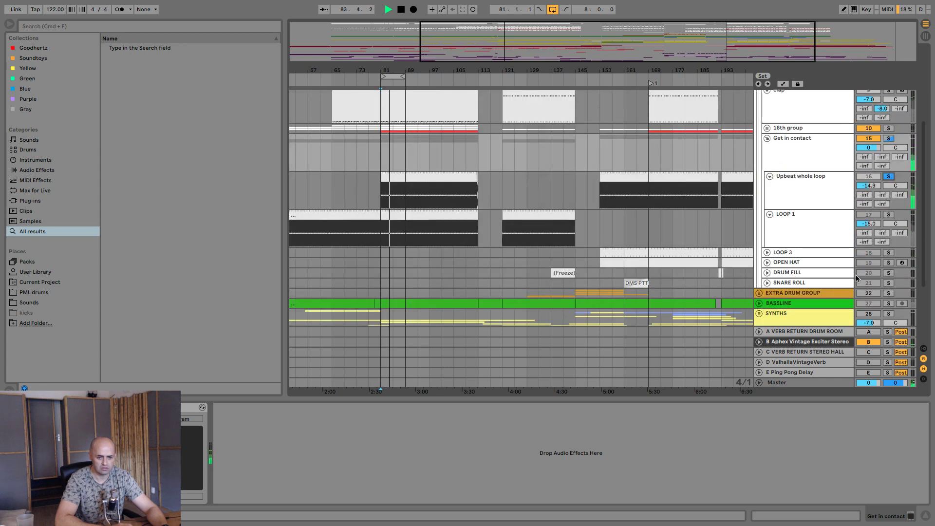
pyautogui.scroll(1, 857, 278)
pyautogui.click(889, 198)
pyautogui.moveTo(869, 207); pyautogui.dragTo(869, 212)
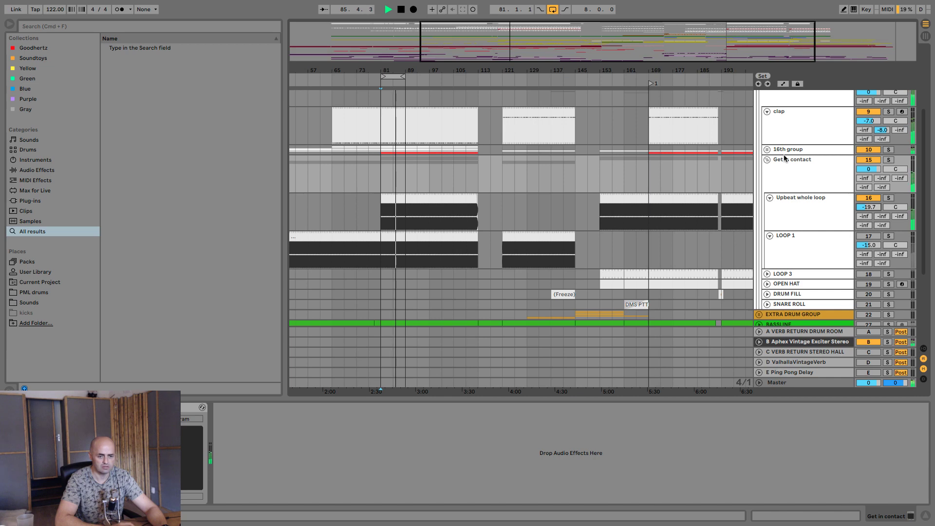
# - Fold the Get in contact group, unfold the 16th group and stop playback
pyautogui.click(767, 159)
pyautogui.scroll(2, 853, 202)
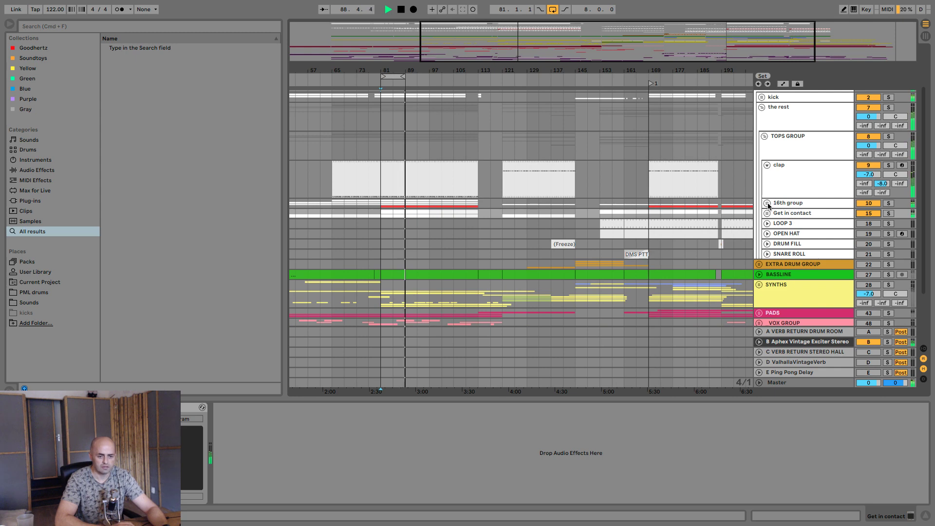
pyautogui.click(767, 203)
pyautogui.scroll(-5, 840, 271)
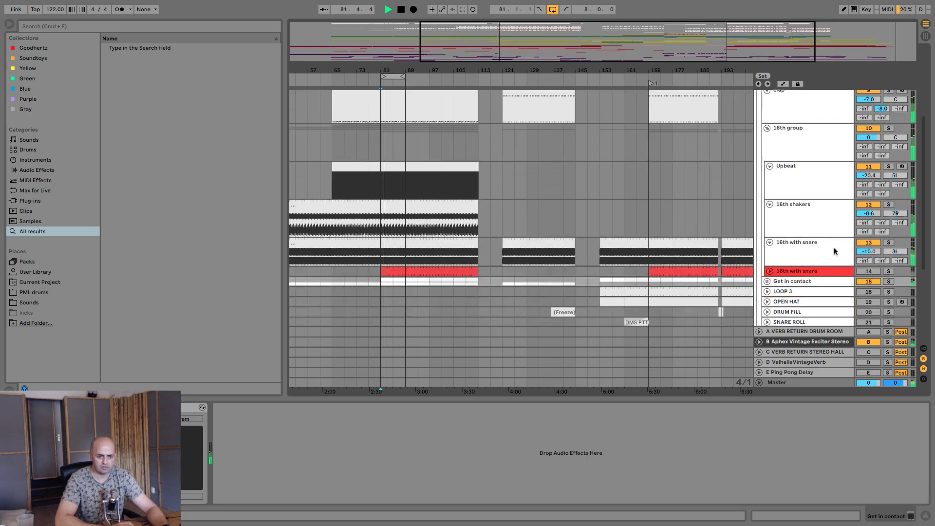
pyautogui.press('space')
# - Select the TOPS GROUP to show its device chain
pyautogui.scroll(7, 817, 270)
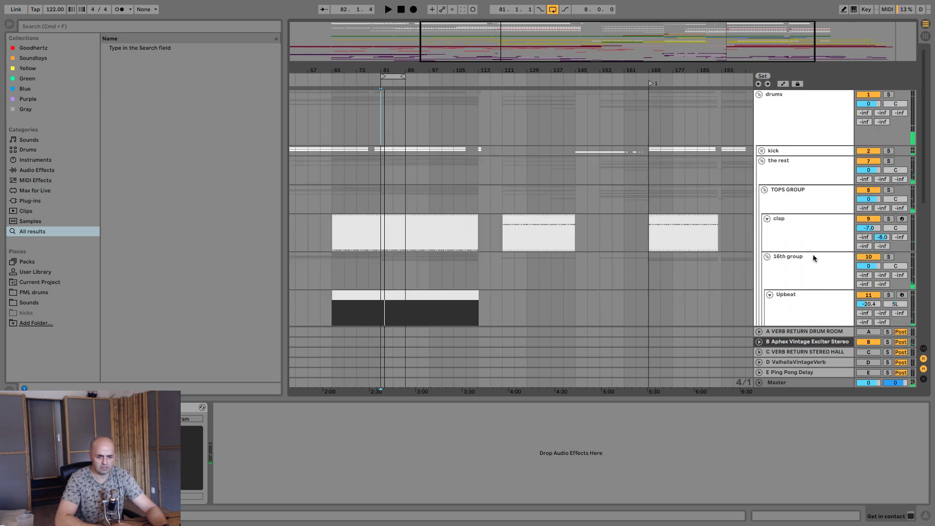
pyautogui.click(782, 199)
pyautogui.click(765, 190)
pyautogui.scroll(-2, 800, 212)
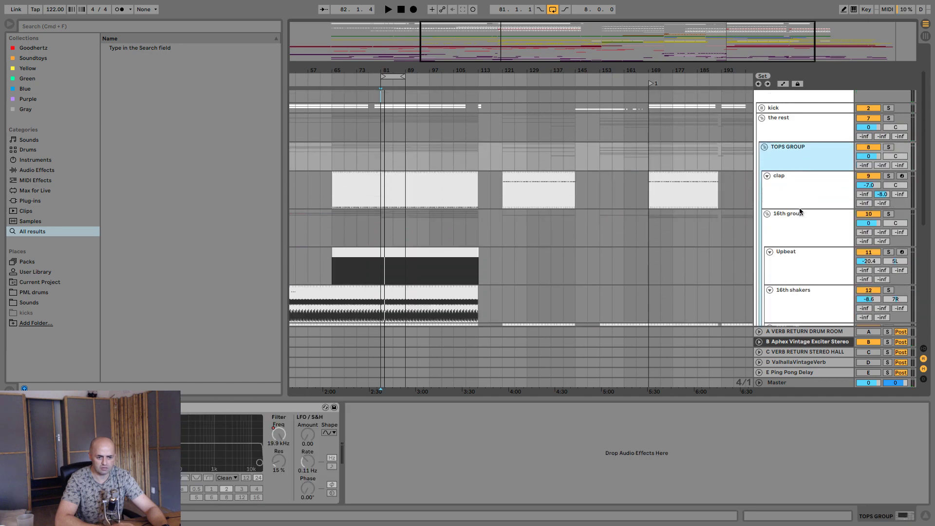
# - Inspect the Get in contact group's device chain, return to the 16th group and unfold its tracks
pyautogui.click(767, 214)
pyautogui.click(792, 226)
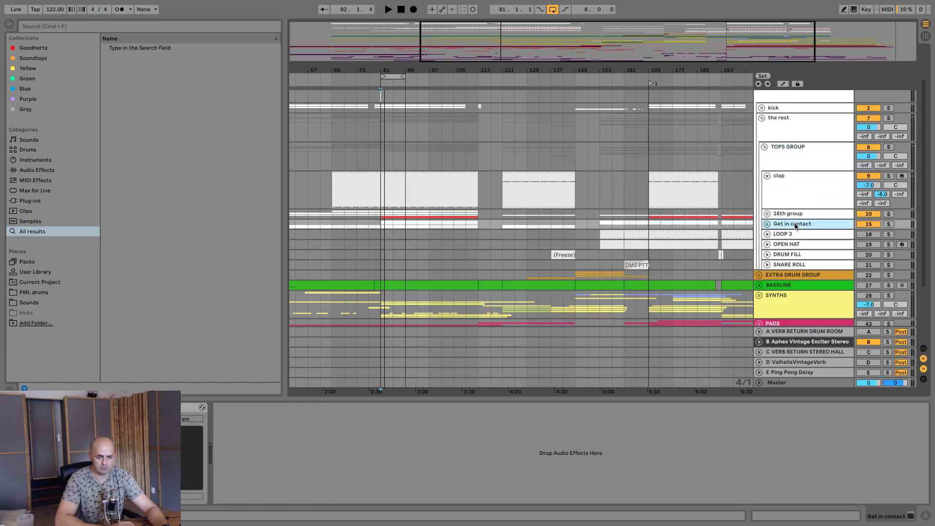
pyautogui.click(788, 214)
pyautogui.click(767, 214)
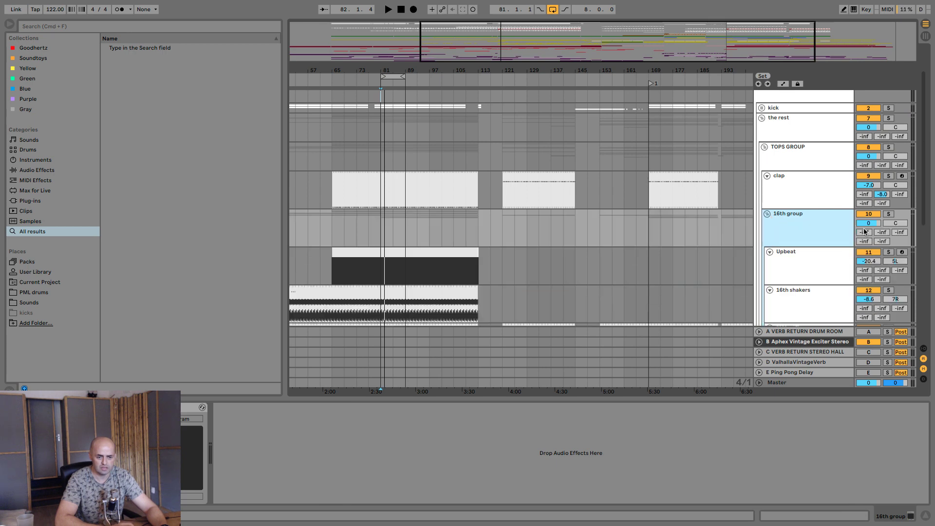
# - Set the Upbeat track's send to the Aphex Vintage Exciter return to -16.6 dB and its volume to -21.4 dB while auditioning
pyautogui.moveTo(883, 233); pyautogui.dragTo(883, 225)
pyautogui.press('space')
pyautogui.press('space')
pyautogui.scroll(-1, 855, 267)
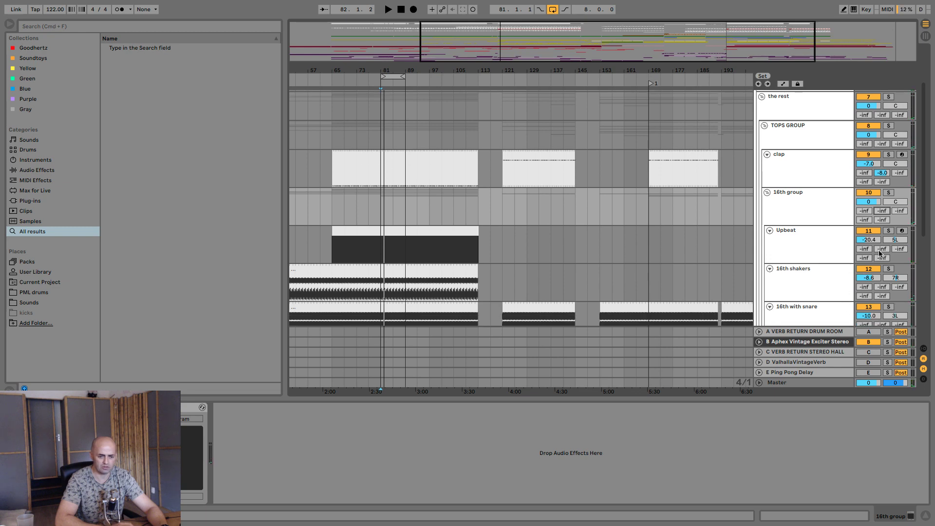
pyautogui.moveTo(883, 251); pyautogui.dragTo(873, 241)
pyautogui.press('space')
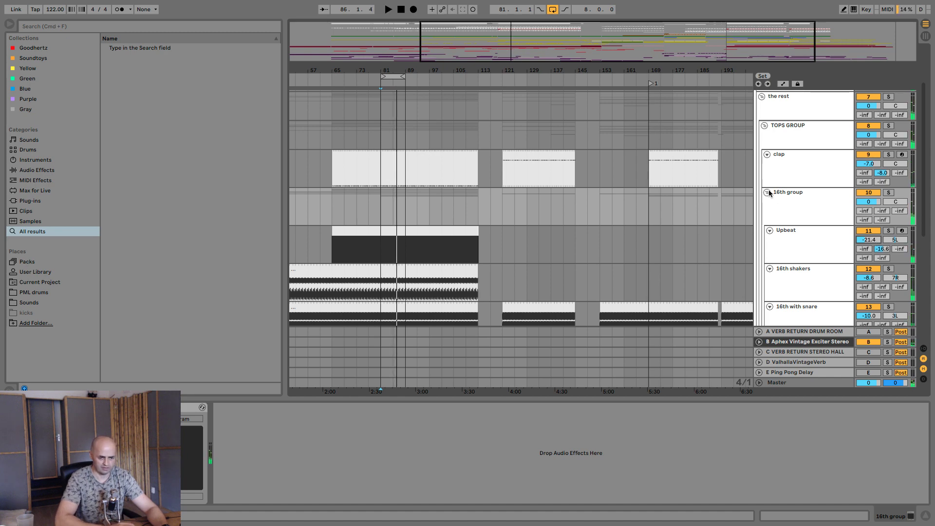
# - Fold the 16th group, unfold the Get in contact group and audition the loop, stopping playback when done
pyautogui.click(768, 193)
pyautogui.click(813, 203)
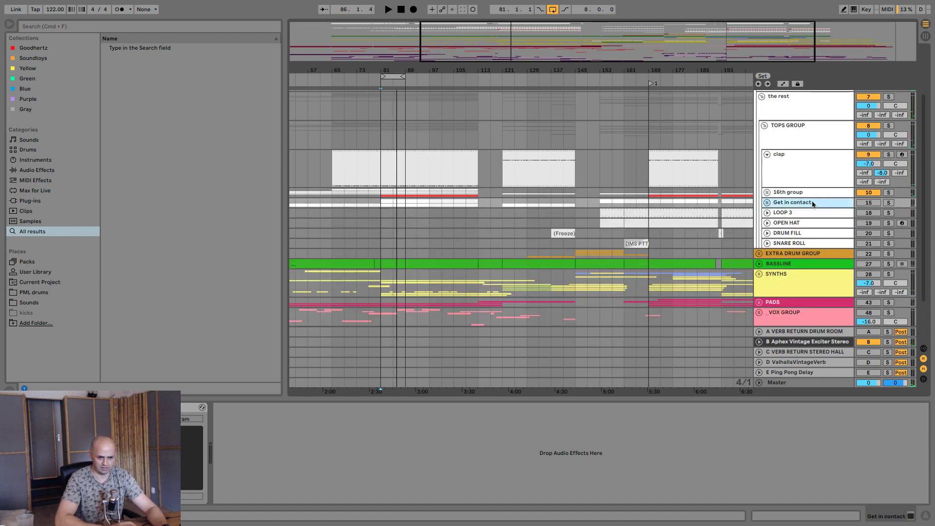
pyautogui.click(768, 202)
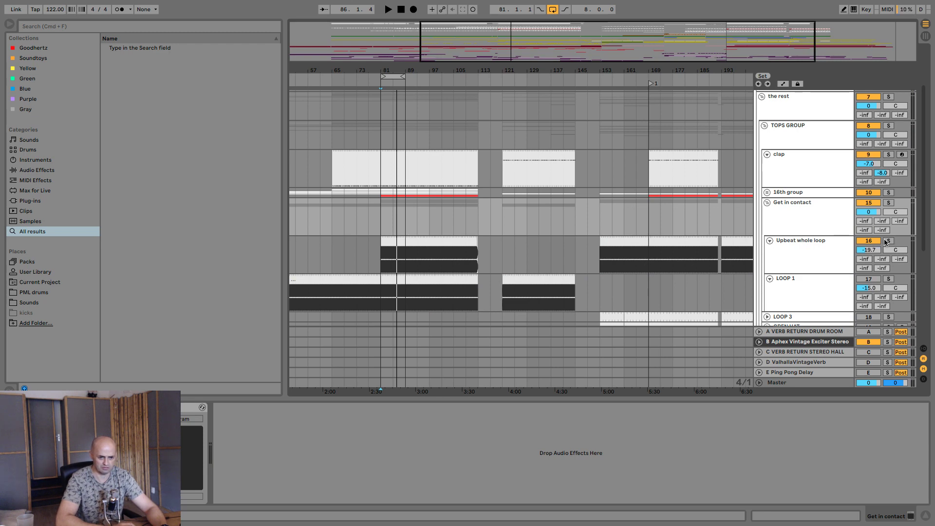
pyautogui.press('space')
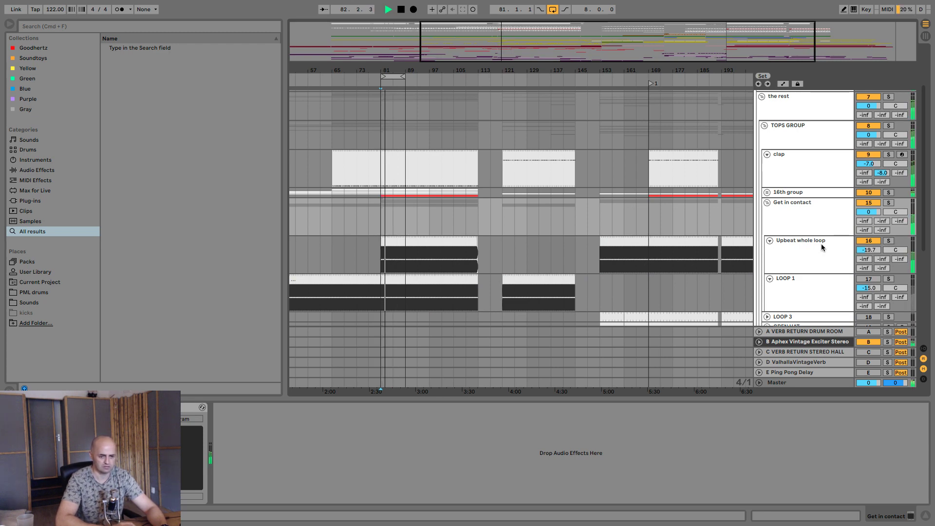
pyautogui.press('space')
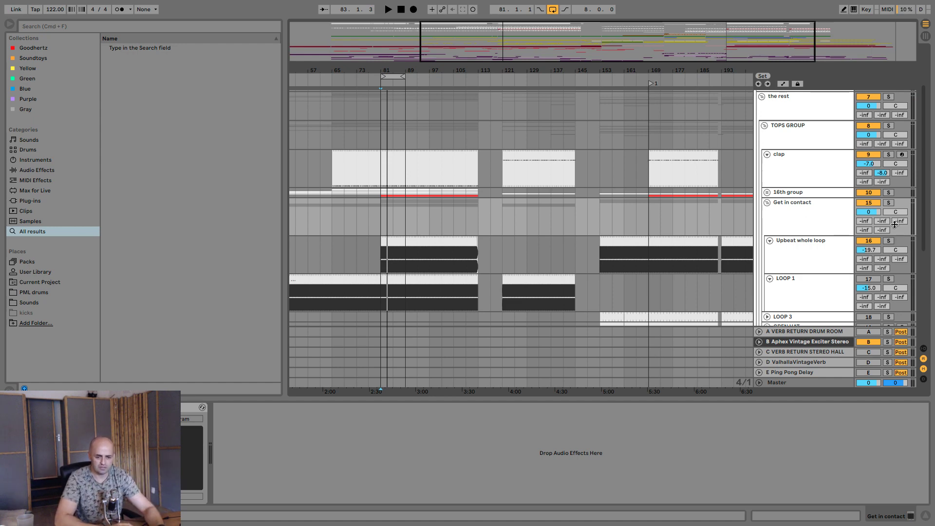
# - Audition the Upbeat whole loop track and the 16th group in solo, leaving the 16th group and Get in contact soloed together
pyautogui.click(888, 241)
pyautogui.press('space')
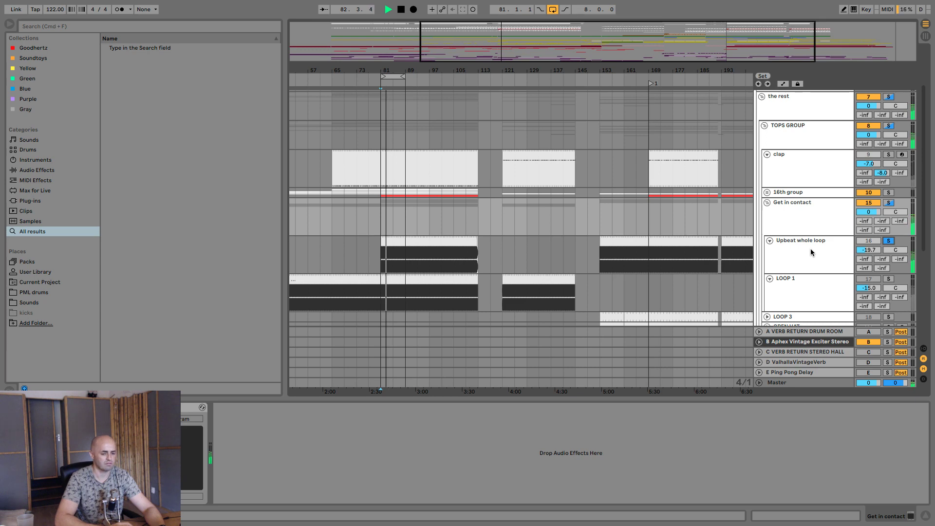
pyautogui.click(890, 193)
pyautogui.press('space')
pyautogui.press('space')
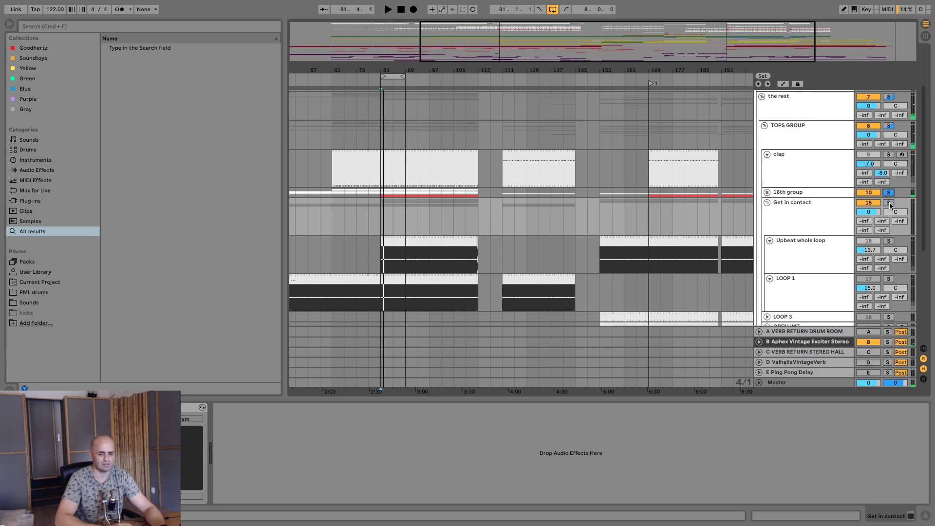
pyautogui.keyDown('super'); pyautogui.click(889, 203); pyautogui.keyUp('super')
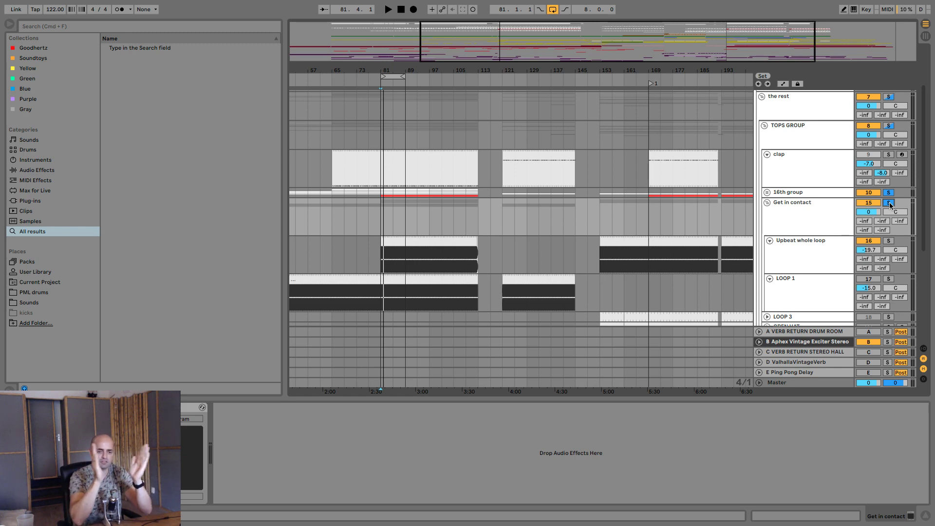
# - Find the S1 Imager Stereo plug-in, add it to the Upbeat whole loop track and reposition its window
pyautogui.click(787, 251)
pyautogui.click(126, 29)
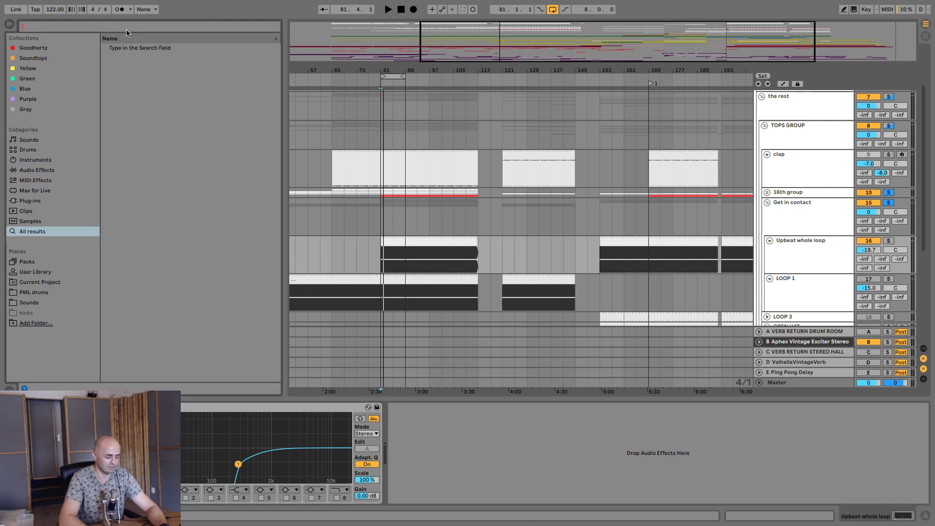
pyautogui.write('s1 imager')
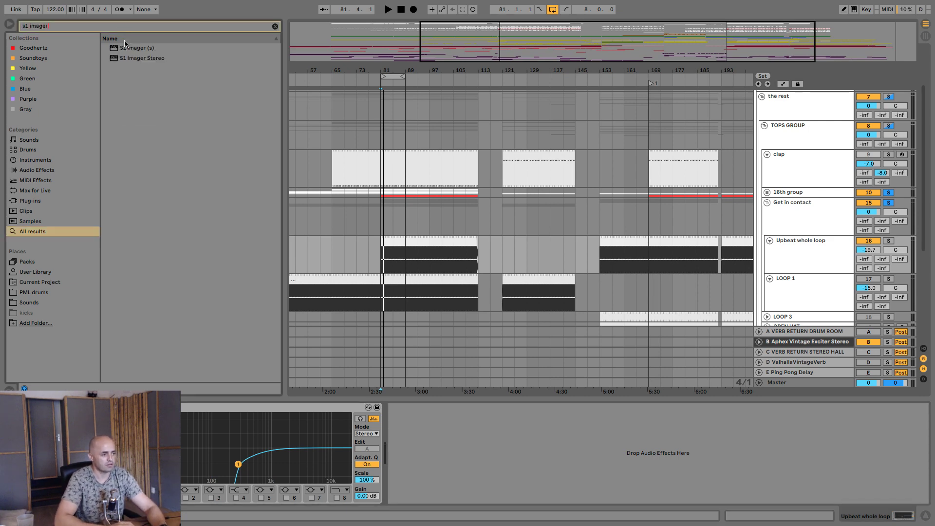
pyautogui.moveTo(124, 59); pyautogui.dragTo(783, 259)
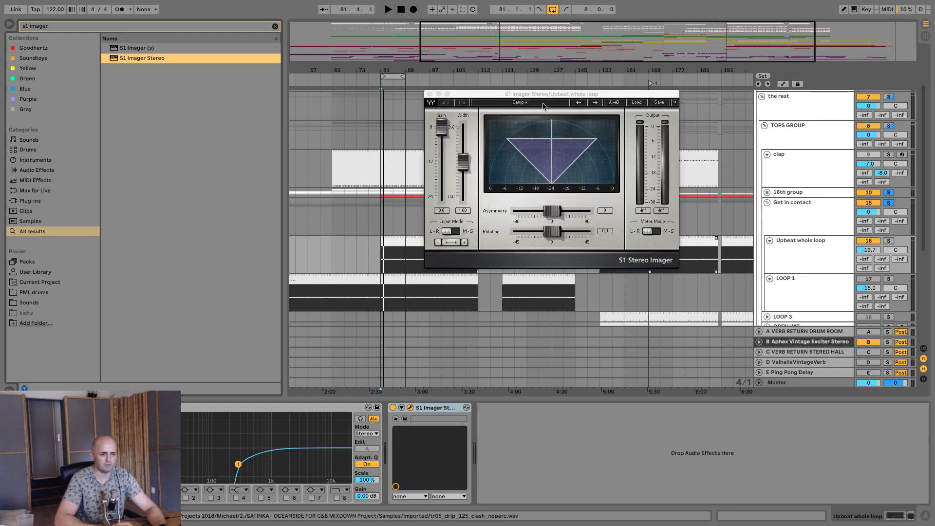
pyautogui.moveTo(541, 94); pyautogui.dragTo(525, 169)
# - Play the Get in contact group in solo and widen the S1 Imager on Upbeat whole loop to about 1.36
pyautogui.press('space')
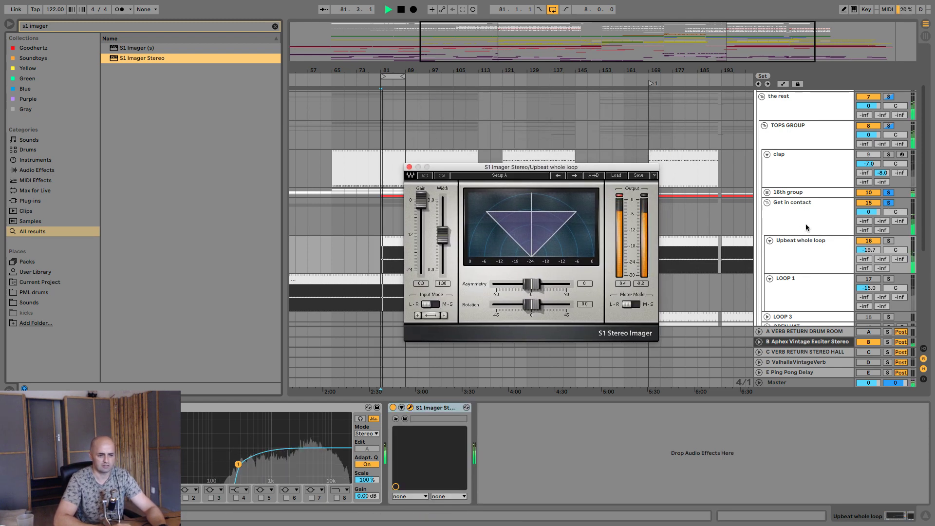
pyautogui.click(889, 203)
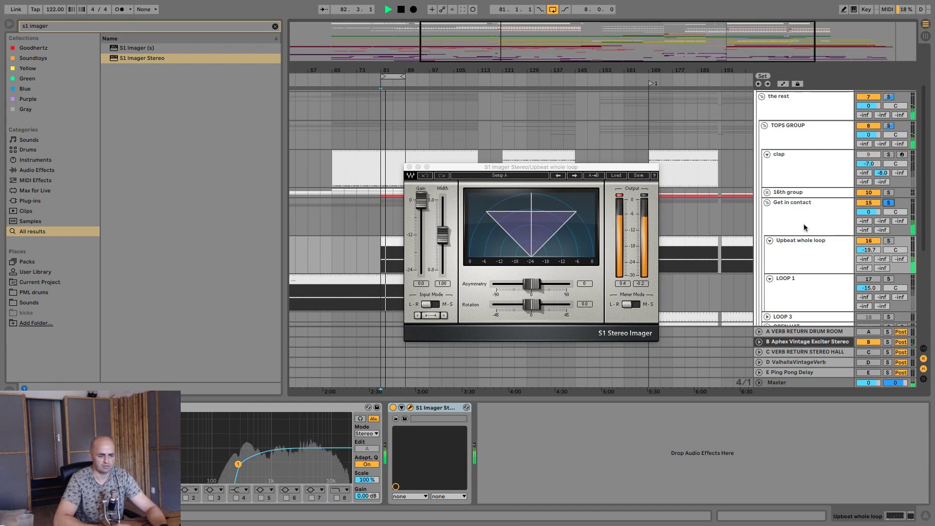
pyautogui.moveTo(442, 237); pyautogui.dragTo(442, 228)
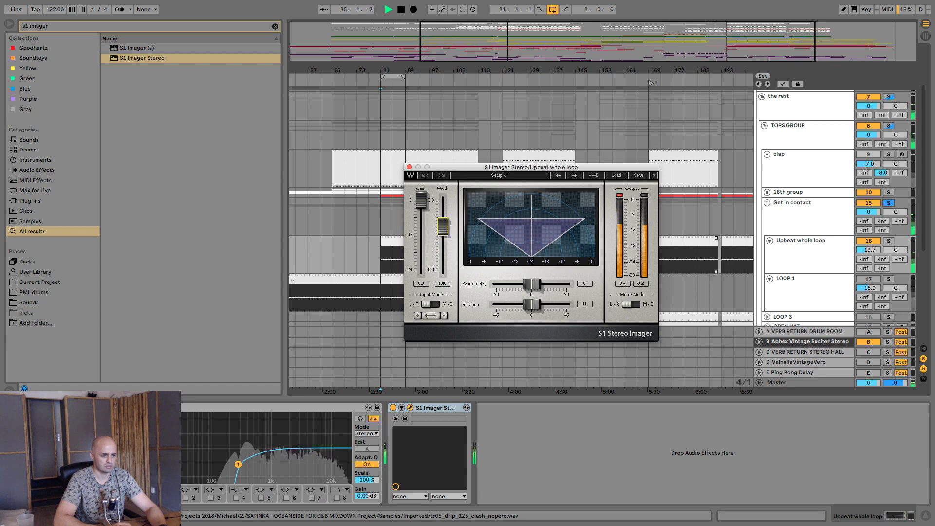
# - Enable EQ band 8 as a high cut on Upbeat whole loop at about 10 kHz, stopping playback when done
pyautogui.click(281, 407)
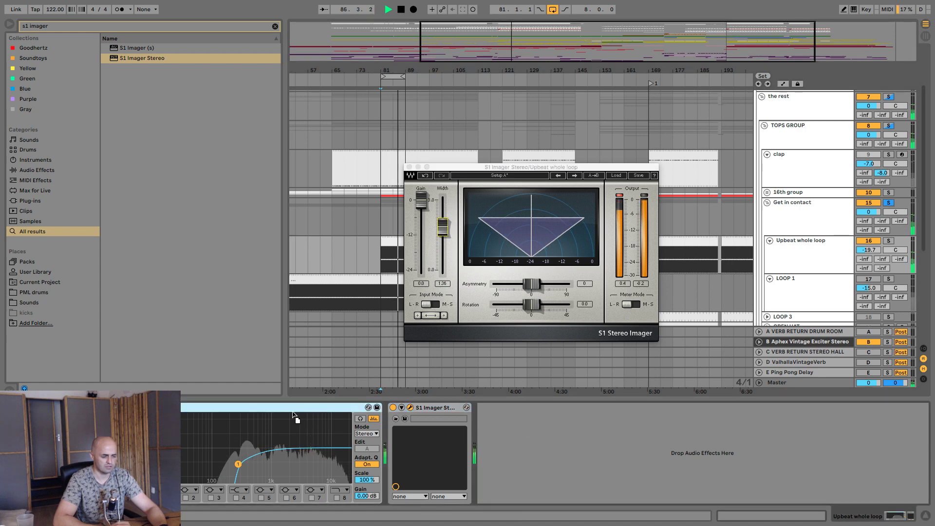
pyautogui.click(337, 498)
pyautogui.moveTo(349, 456); pyautogui.dragTo(334, 468)
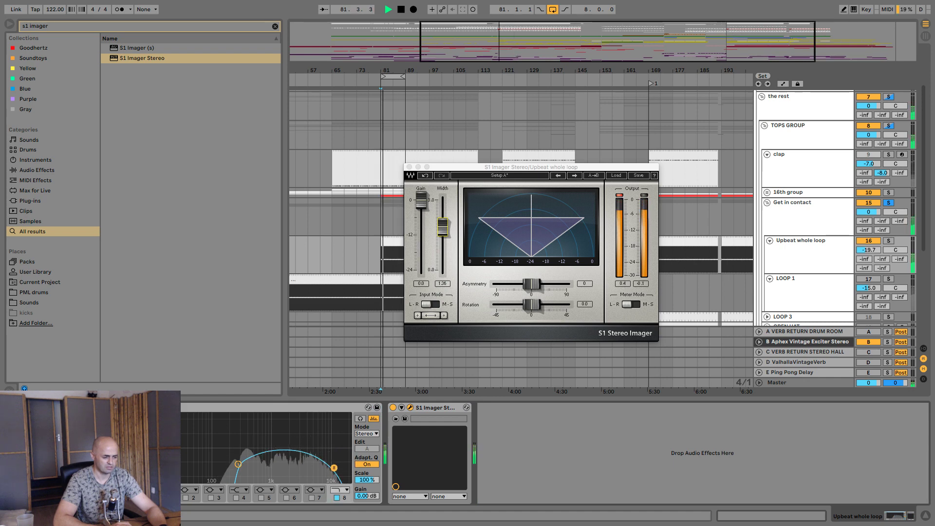
pyautogui.press('space')
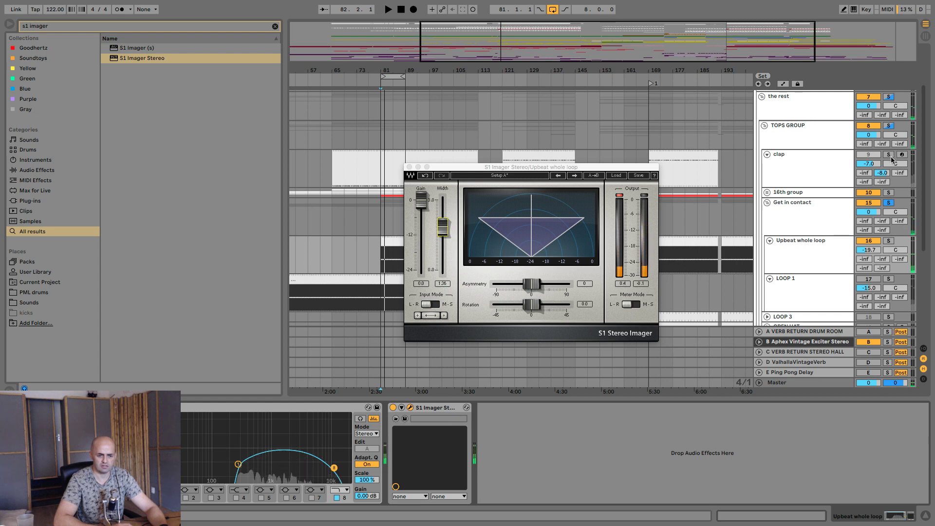
# - Play the 16th group and Get in contact in solo, comparing the S1 Imager bypassed and active
pyautogui.click(889, 193)
pyautogui.press('space')
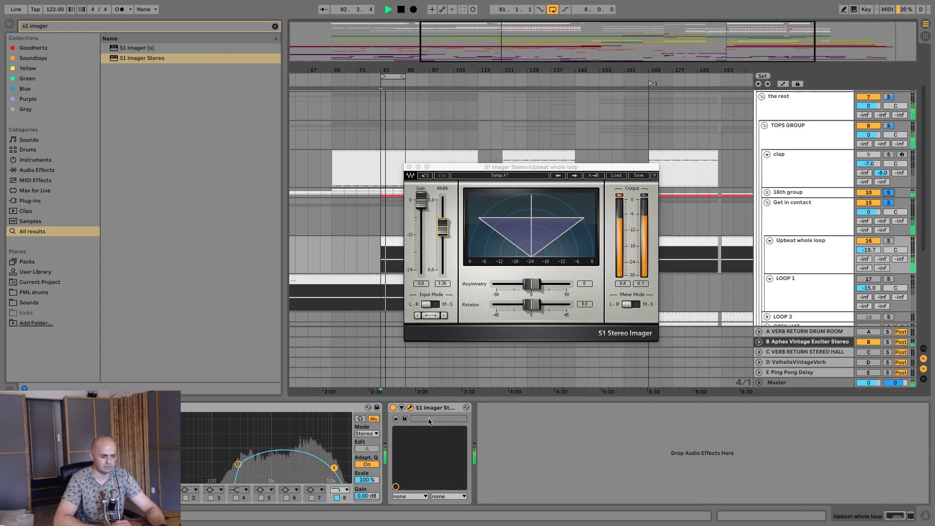
pyautogui.click(393, 407)
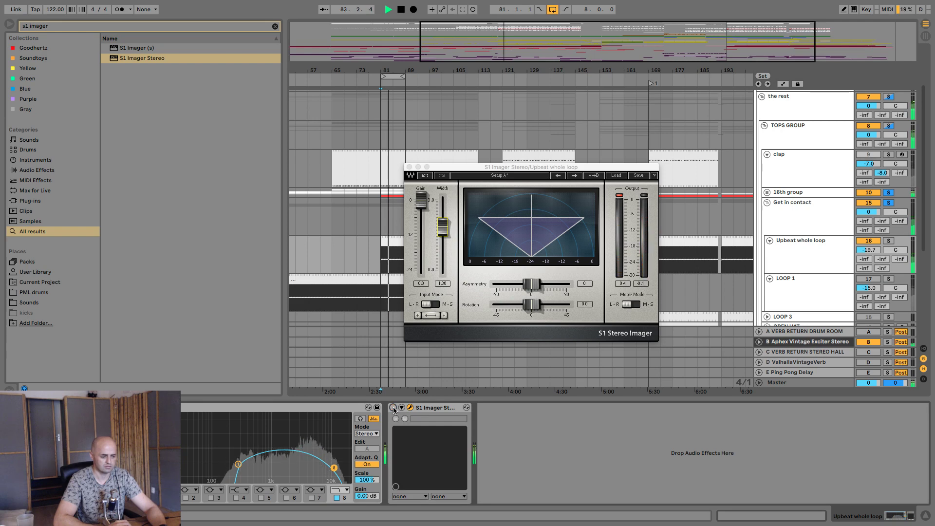
pyautogui.click(394, 407)
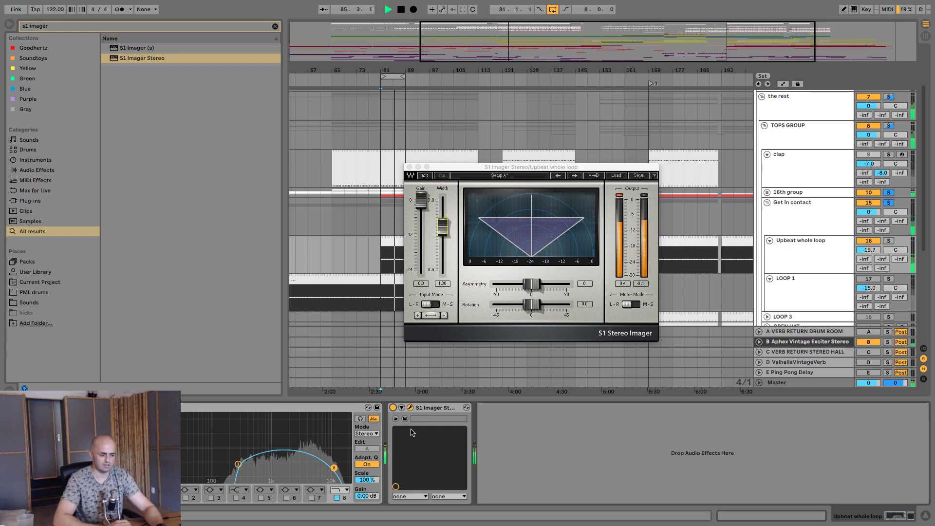
pyautogui.click(393, 408)
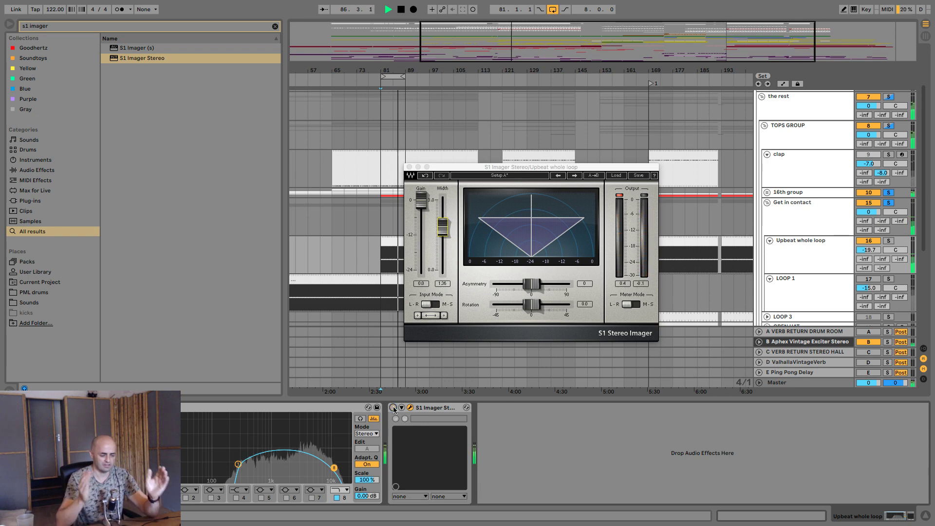
pyautogui.click(393, 408)
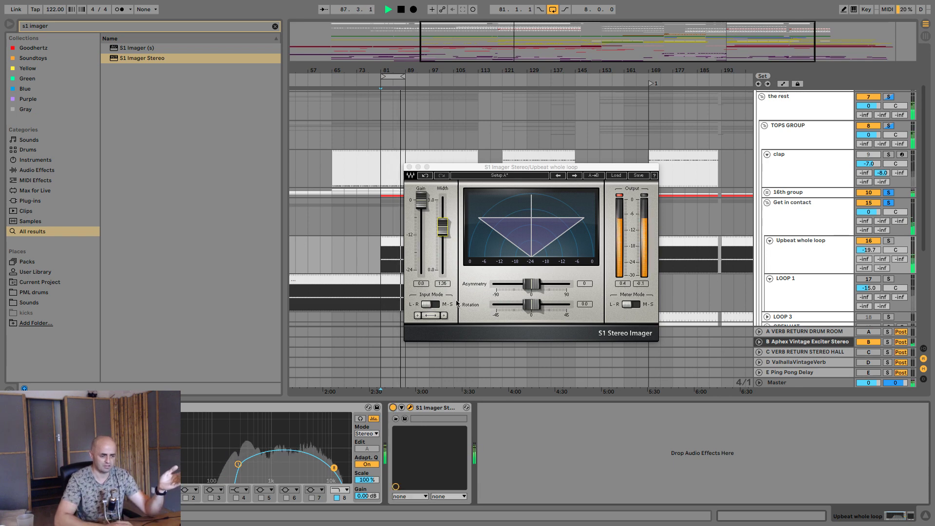
# - Try an S1 Imager width of 1.58, unsolo the groups and reduce the width to 1.37 during playback
pyautogui.moveTo(441, 228); pyautogui.dragTo(441, 224)
pyautogui.press('space')
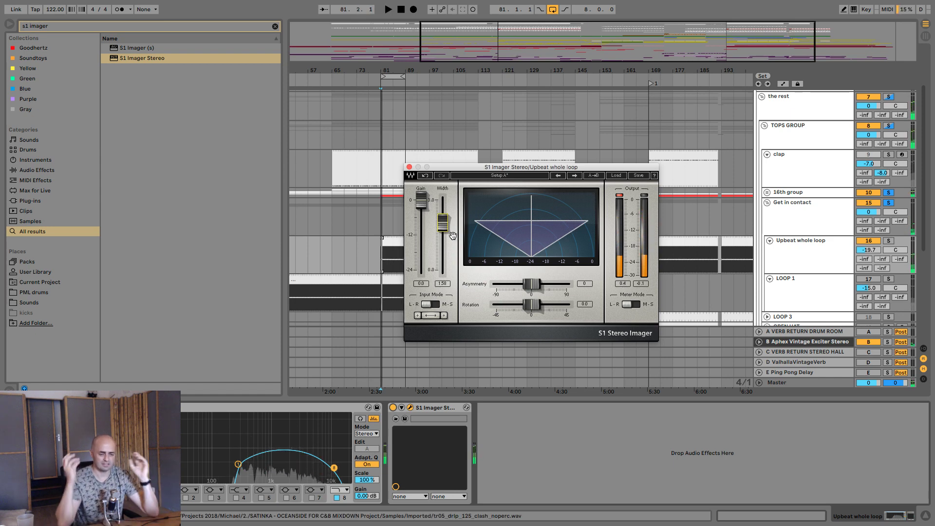
pyautogui.click(889, 207)
pyautogui.press('space')
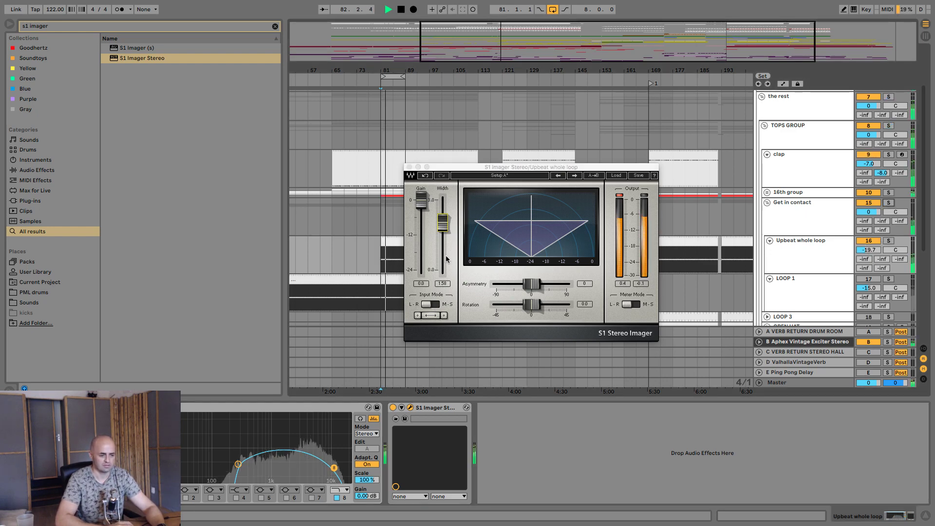
pyautogui.moveTo(440, 259); pyautogui.dragTo(440, 263)
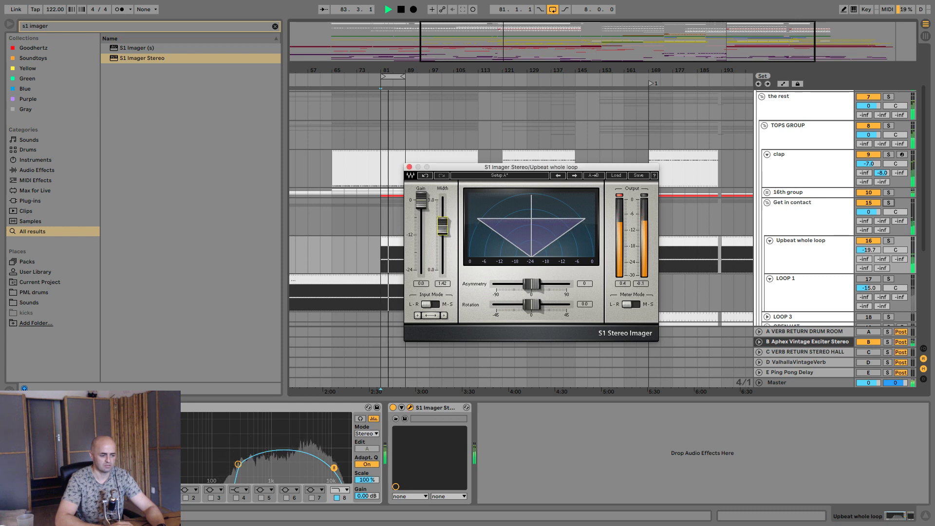
pyautogui.moveTo(443, 225); pyautogui.dragTo(443, 227)
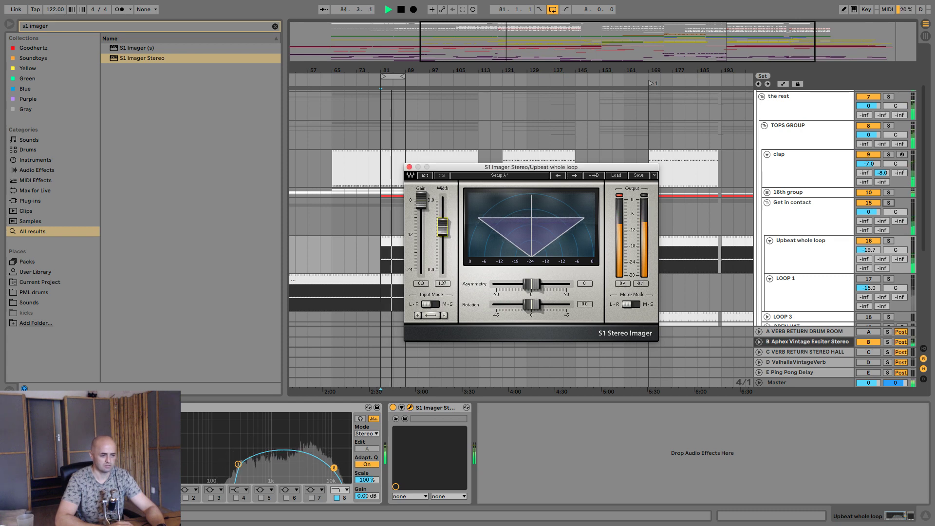
# - Lower the Upbeat whole loop volume to -22.7 dB and move its EQ low cut to about 500 Hz with a gentler slope
pyautogui.moveTo(872, 251); pyautogui.dragTo(872, 253)
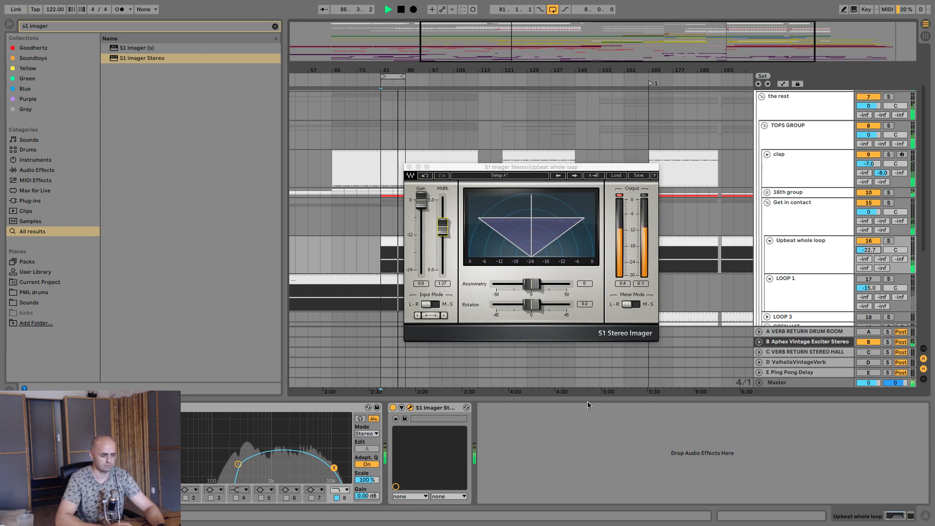
pyautogui.moveTo(239, 466); pyautogui.dragTo(254, 463)
pyautogui.click(164, 490)
pyautogui.click(164, 463)
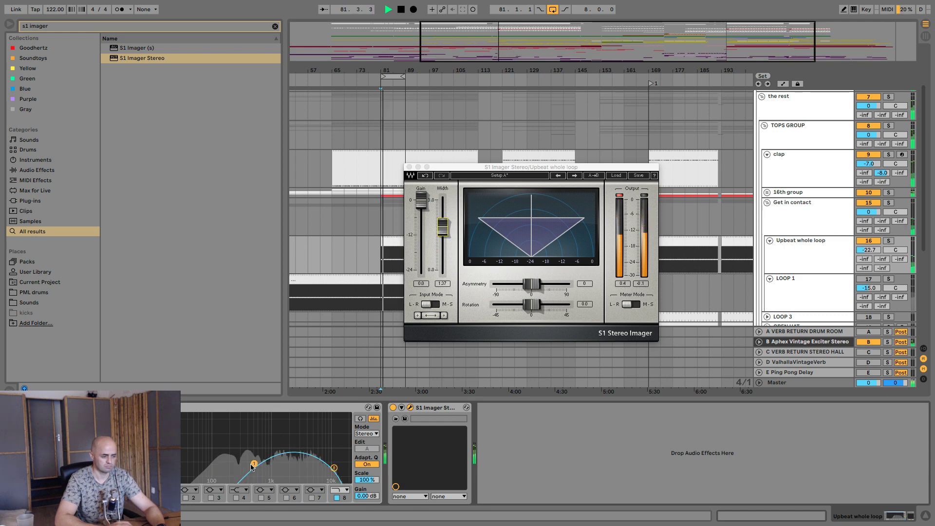
pyautogui.moveTo(254, 461)
pyautogui.mouseDown()
pyautogui.moveTo(225, 456)
pyautogui.moveTo(254, 458)
pyautogui.mouseUp()
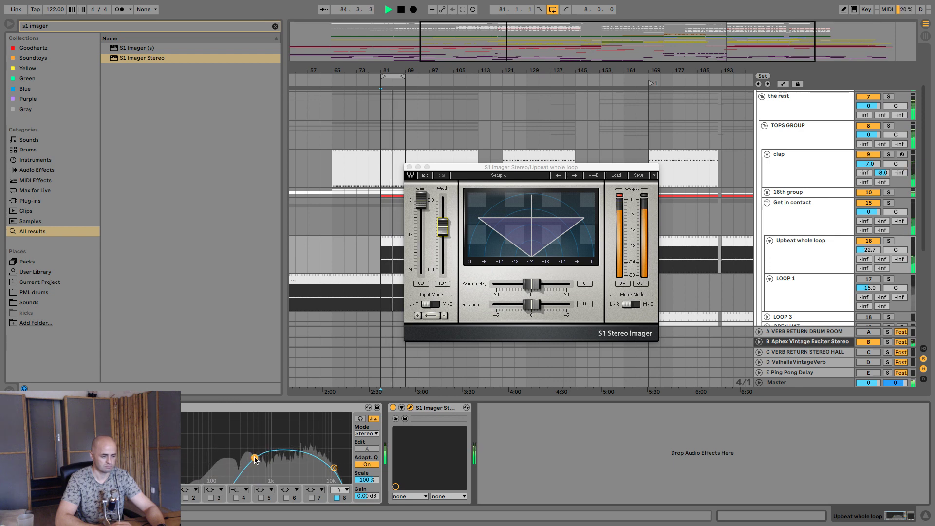
# - Select the Get in contact group, close the S1 Imager window and stop playback
pyautogui.click(796, 229)
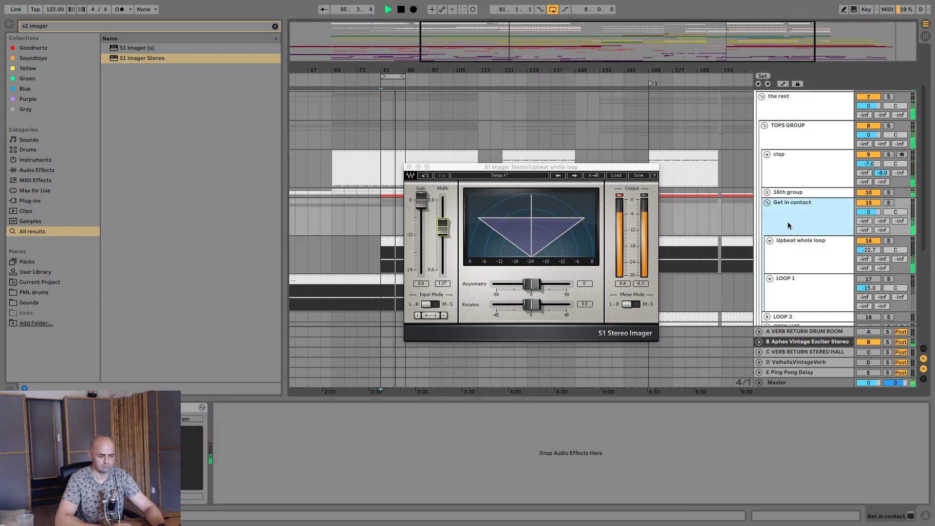
pyautogui.click(410, 167)
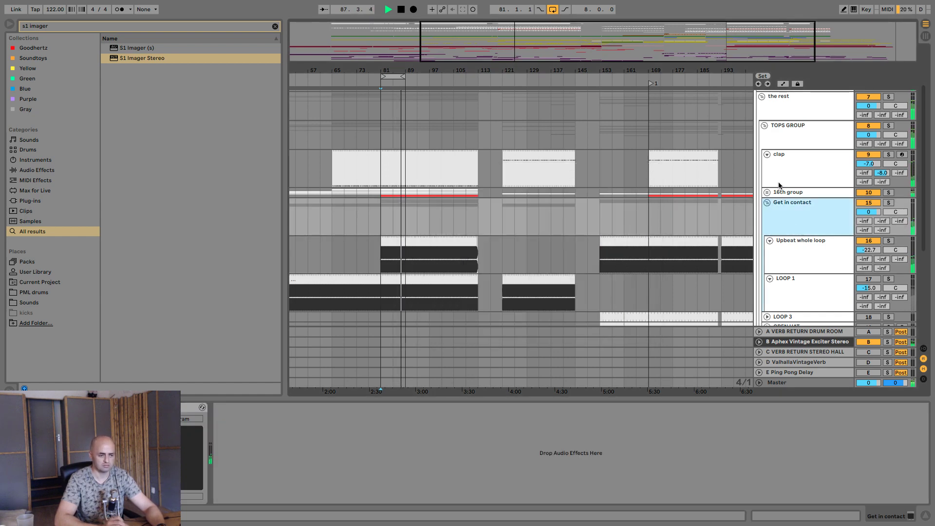
pyautogui.press('space')
pyautogui.scroll(2, 792, 236)
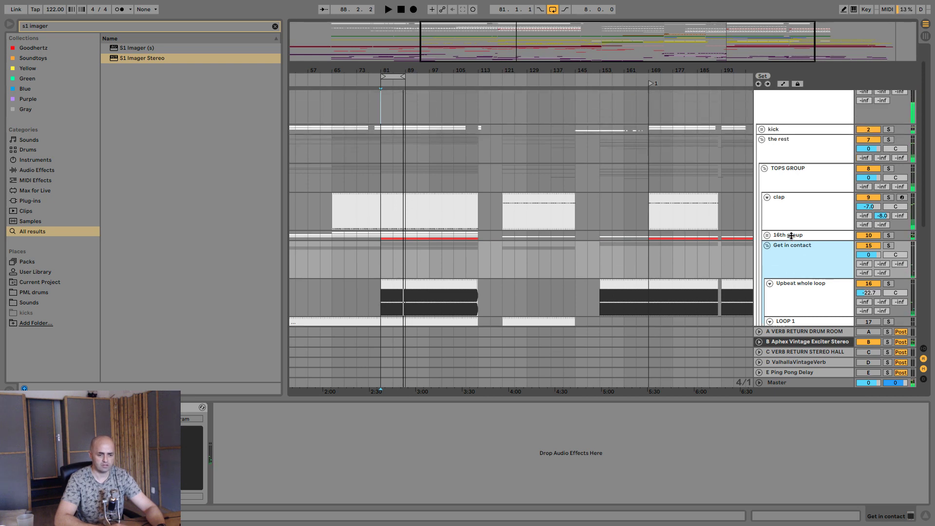
# - Fold the Get in contact group and the clap track, and play the mix with the Aphex Vintage Exciter return off and on
pyautogui.click(767, 246)
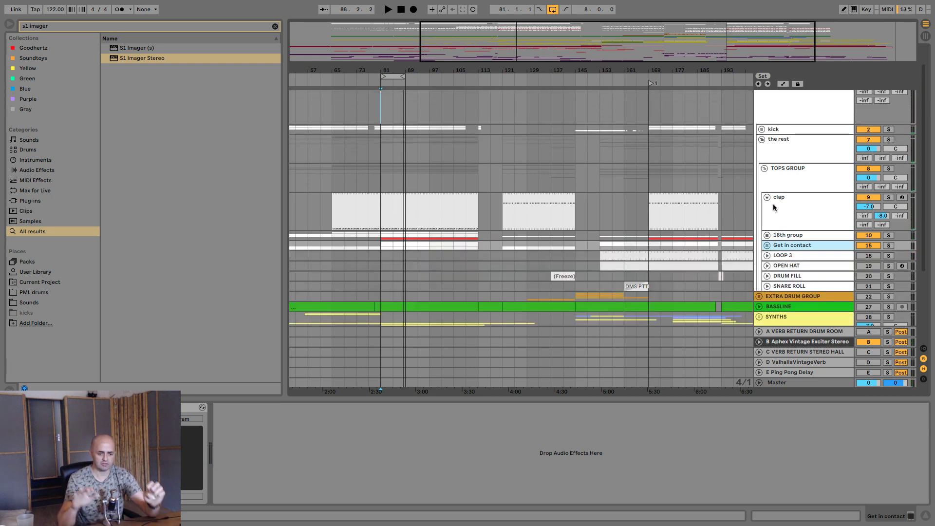
pyautogui.click(870, 344)
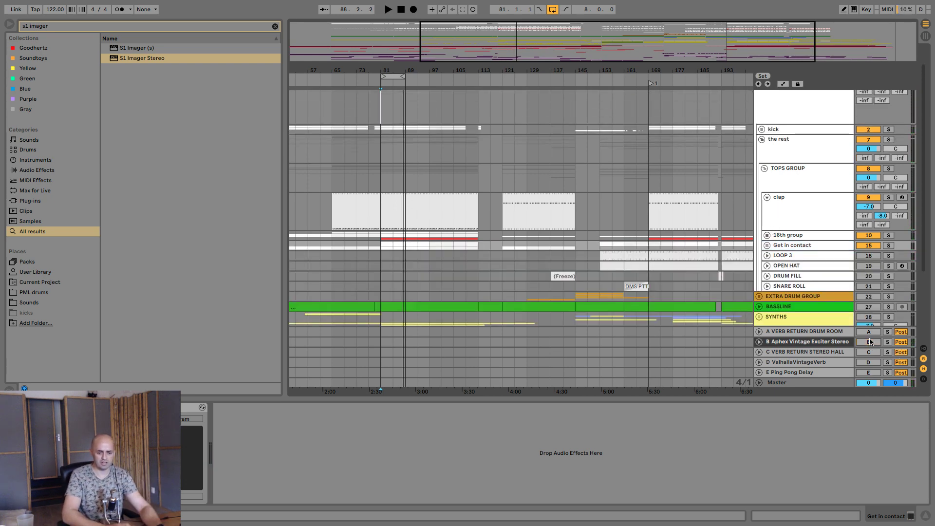
pyautogui.press('space')
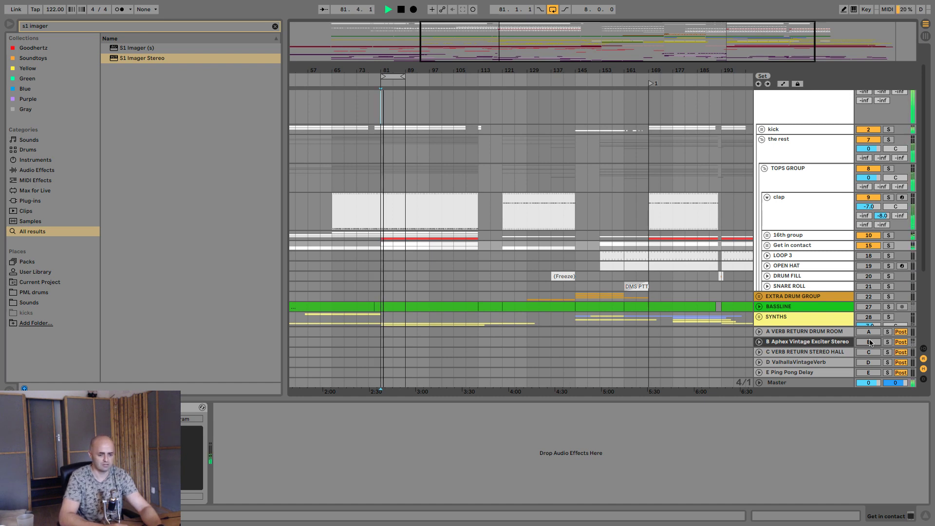
pyautogui.click(870, 342)
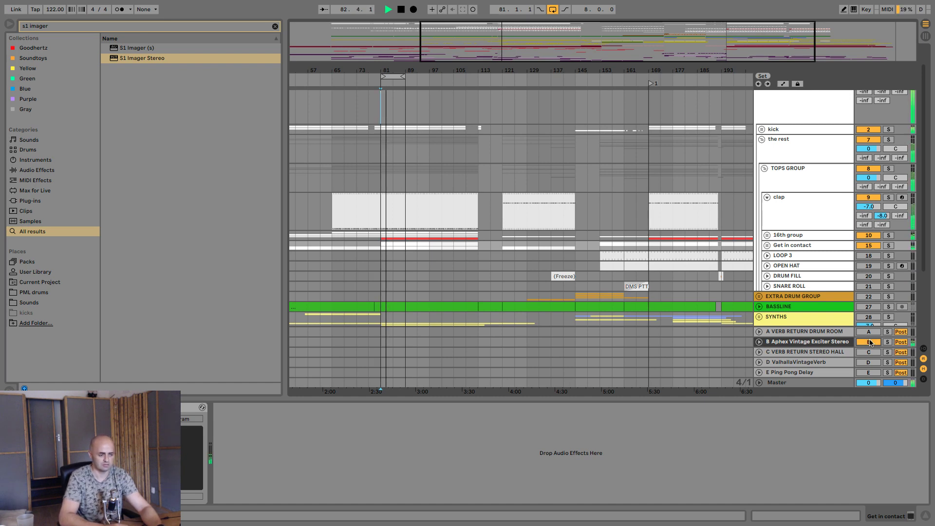
pyautogui.click(870, 343)
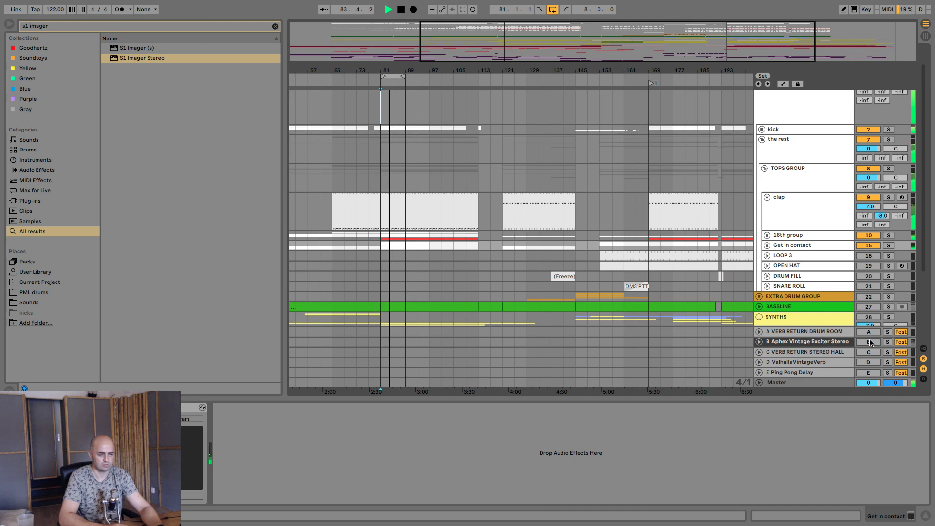
pyautogui.click(870, 343)
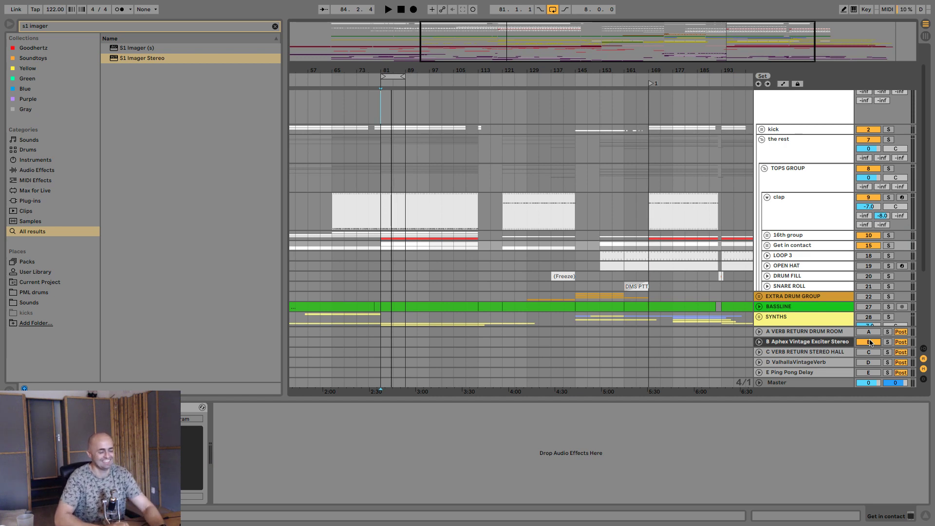
pyautogui.click(767, 197)
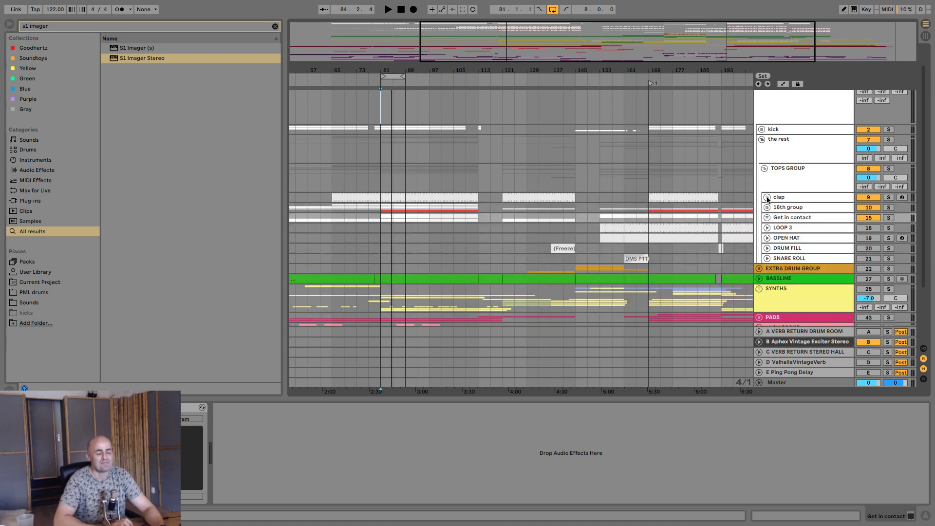
pyautogui.press('space')
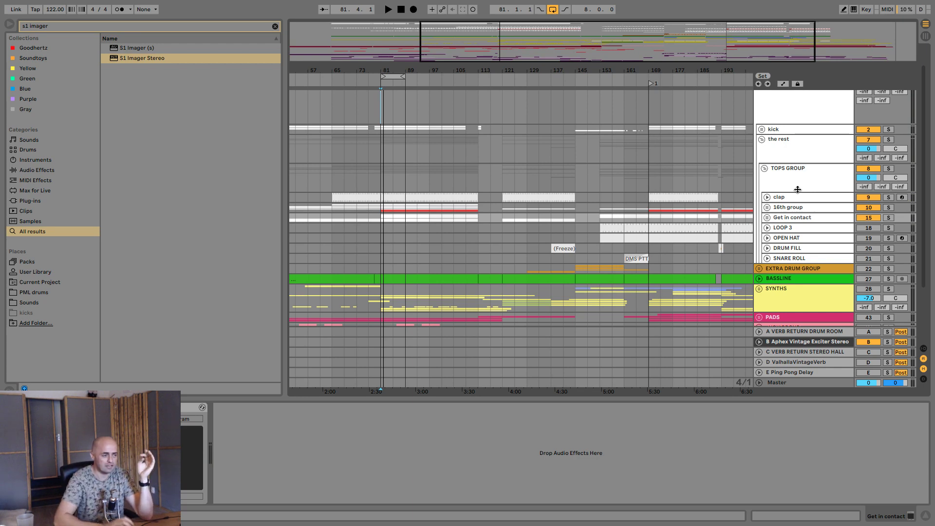
# - Clear the browser search, activate the VERB RETURN DRUM ROOM return and play the loop
pyautogui.click(275, 27)
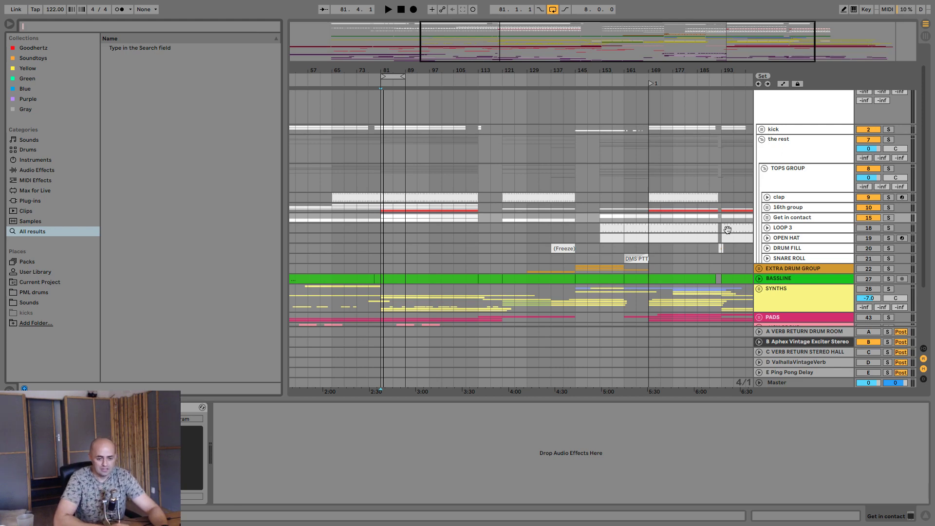
pyautogui.click(798, 333)
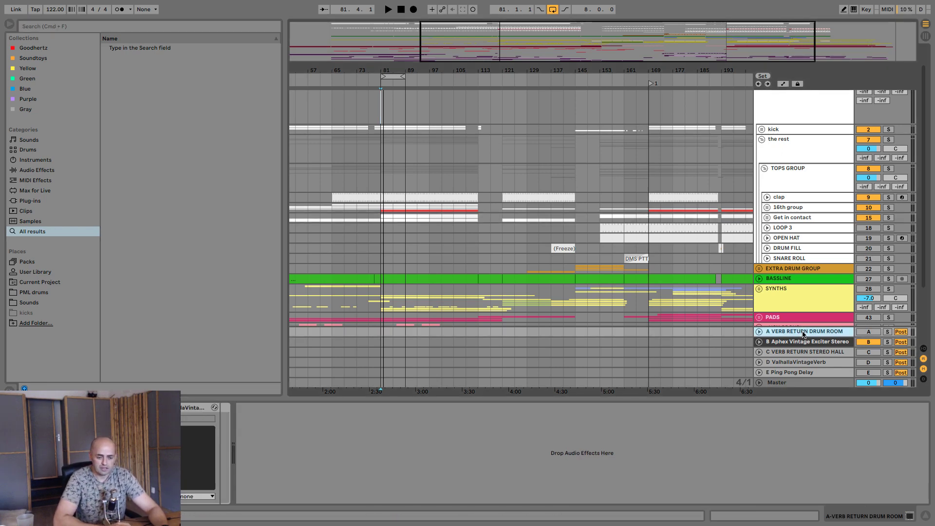
pyautogui.click(872, 333)
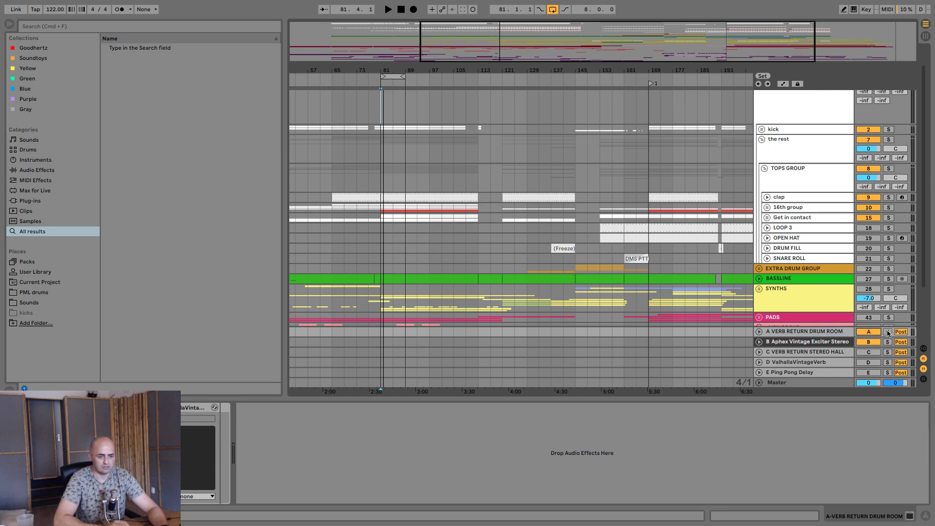
pyautogui.press('space')
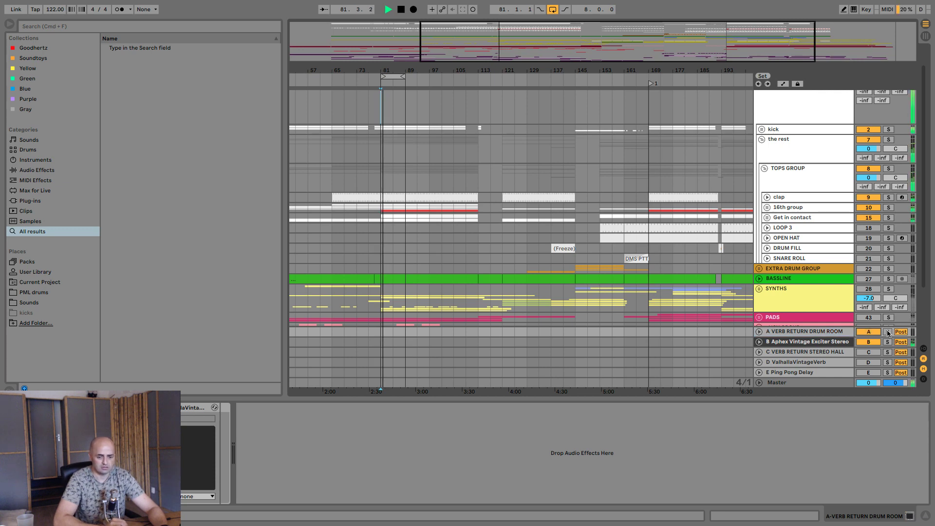
pyautogui.press('space')
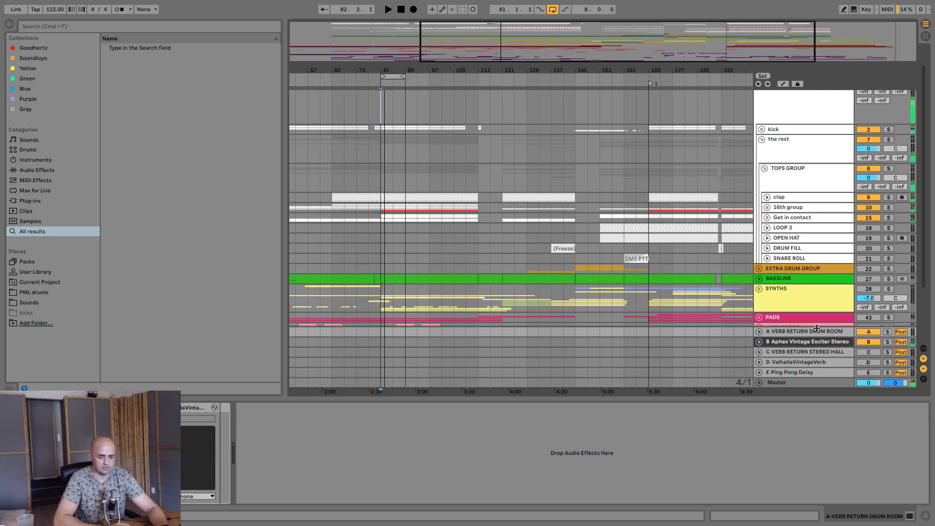
# - Delete the Valhalla reverb device from the VERB RETURN DRUM ROOM return
pyautogui.click(815, 333)
pyautogui.click(167, 407)
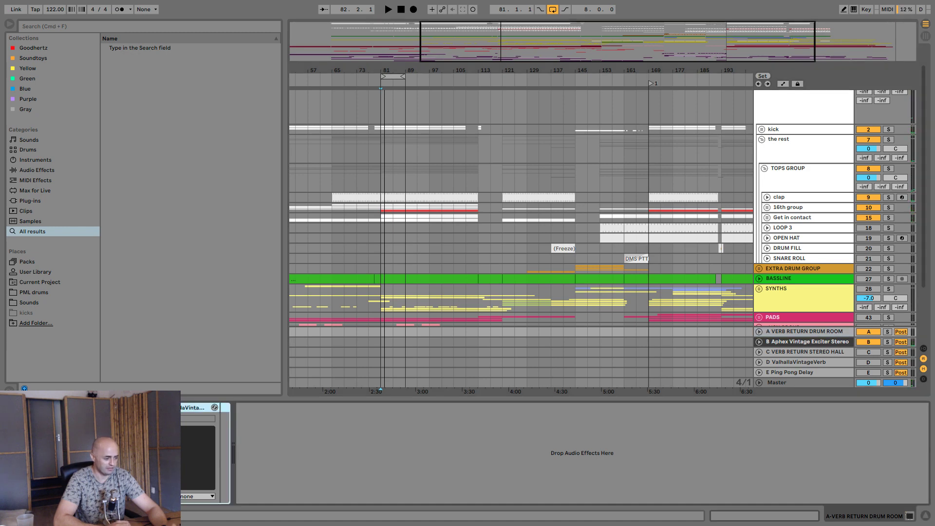
pyautogui.press('Delete')
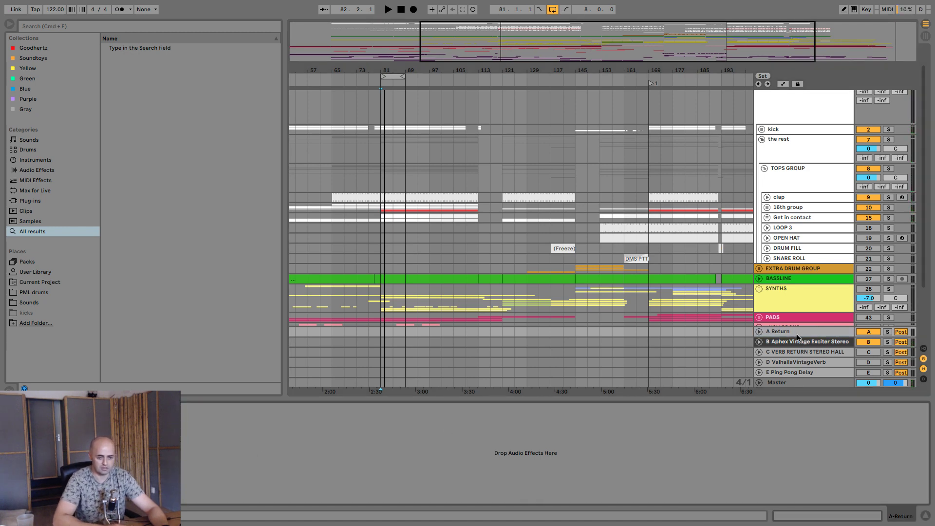
# - Rename return A to "Reverb Drums" and give it the same dark colour as the Aphex return
pyautogui.click(797, 335)
pyautogui.press('super+r')
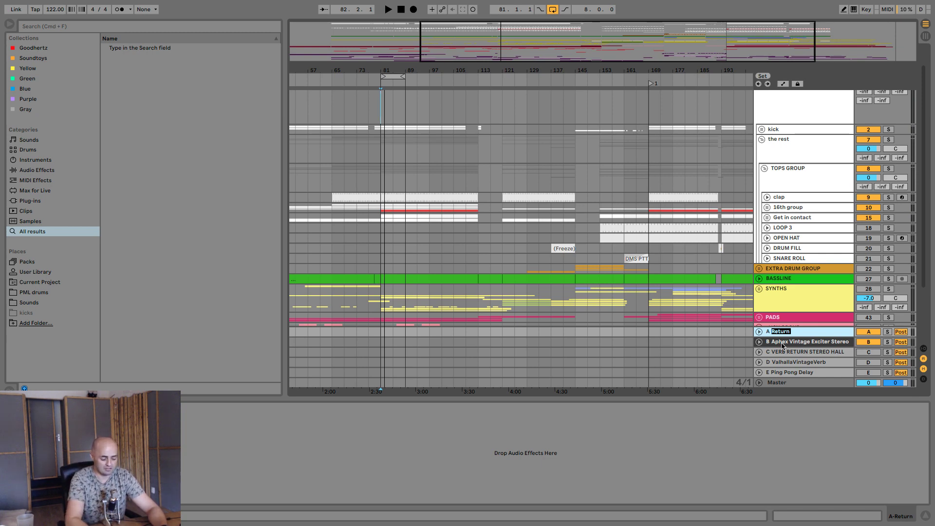
pyautogui.write('Reverb Drums')
pyautogui.press('Return')
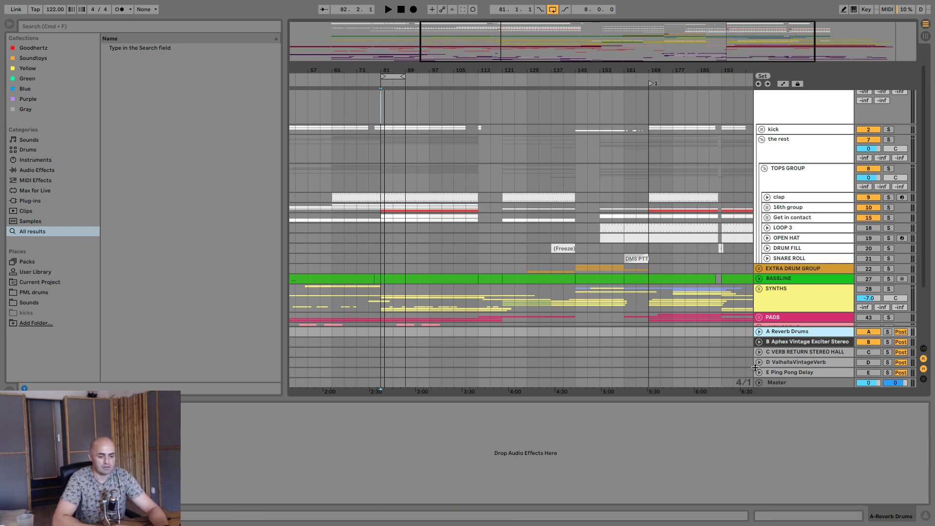
pyautogui.rightClick(777, 332)
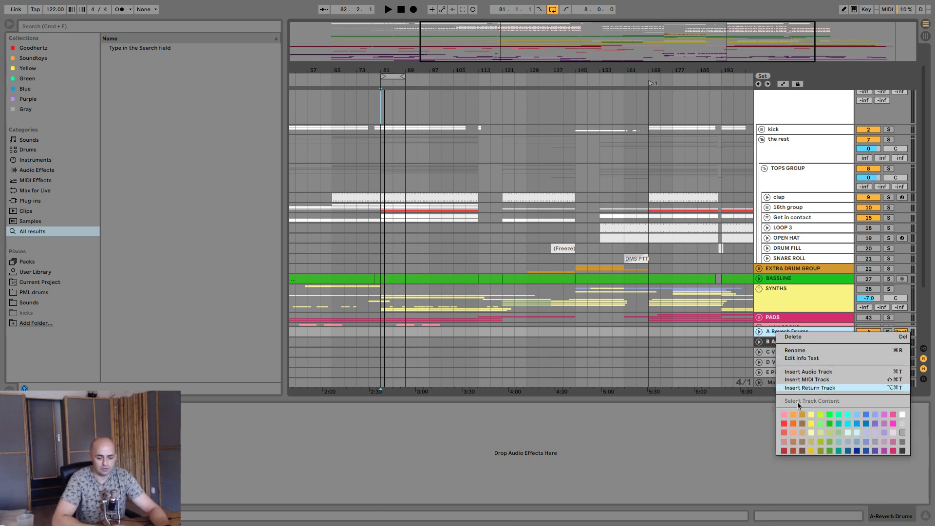
pyautogui.click(889, 452)
# - Search the browser for "h-rever" and load H-Reverb Stereo onto the Reverb Drums return
pyautogui.click(75, 26)
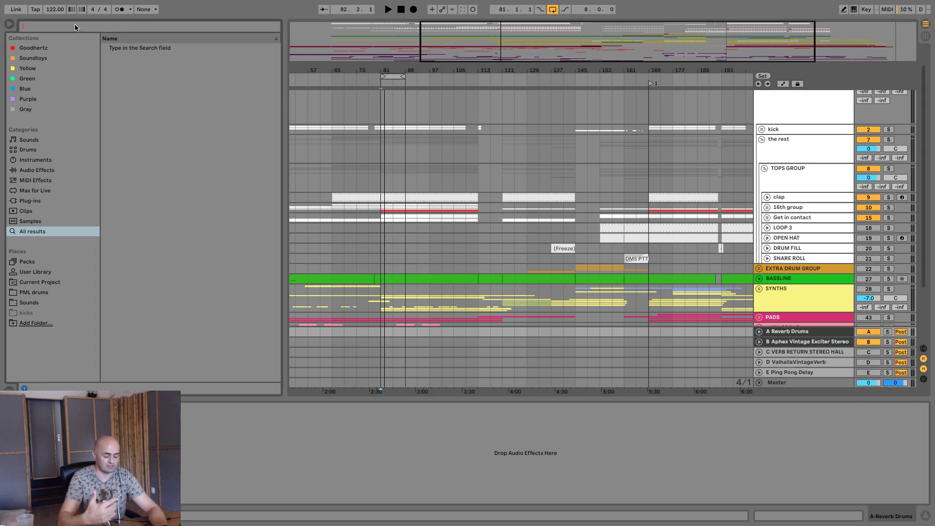
pyautogui.write('h-rever')
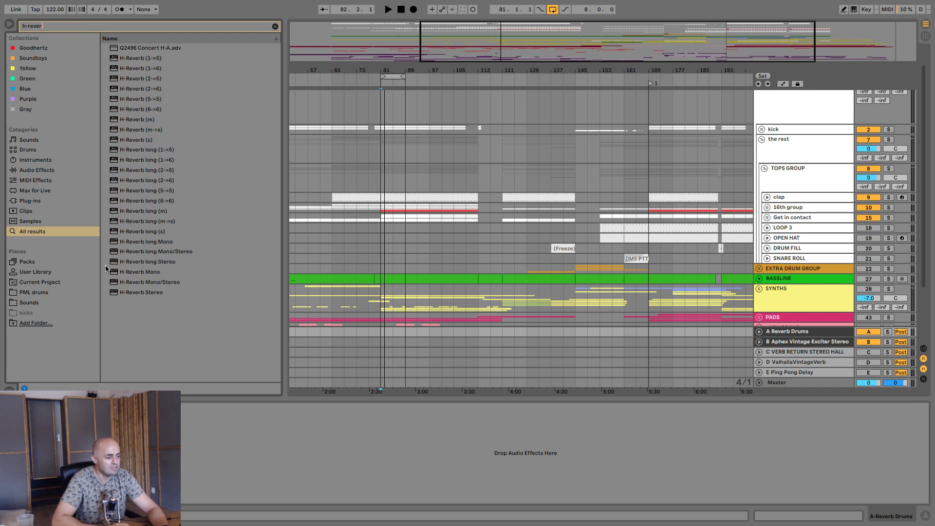
pyautogui.moveTo(122, 292); pyautogui.dragTo(779, 333)
pyautogui.moveTo(520, 173); pyautogui.dragTo(530, 161)
pyautogui.scroll(3, 393, 176)
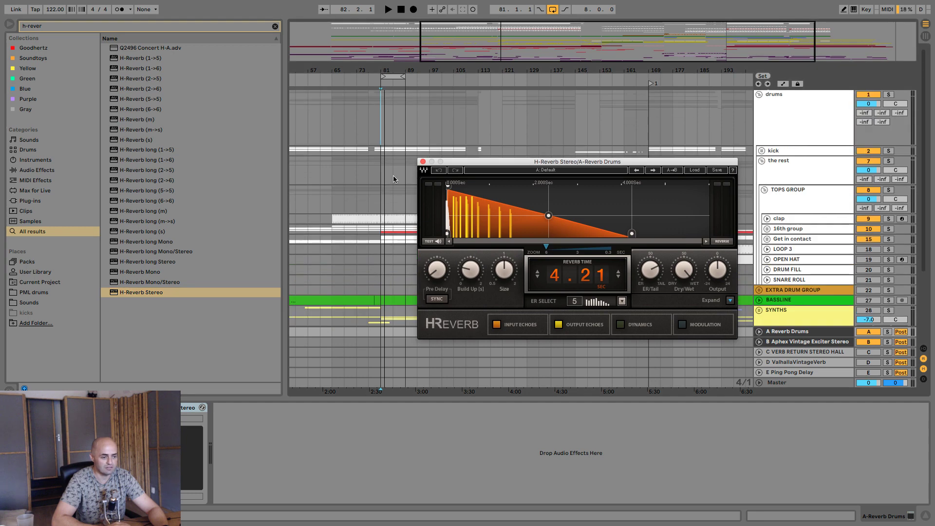
# - Browse several H-Reverb presets and go back to the Default preset
pyautogui.click(655, 172)
pyautogui.click(654, 172)
pyautogui.click(655, 171)
pyautogui.click(636, 173)
pyautogui.click(637, 172)
pyautogui.click(637, 172)
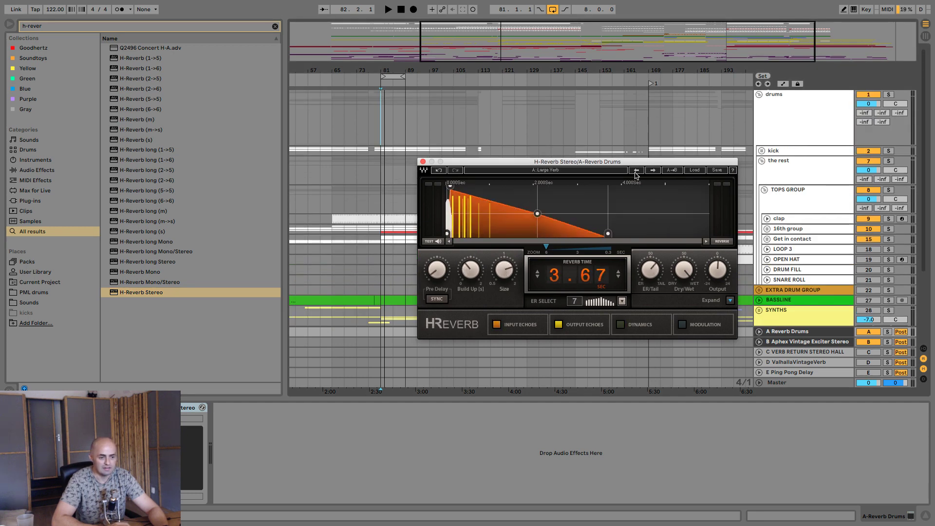
pyautogui.click(637, 172)
# - Play the loop, then unfold the clap track and set its send to the Reverb Drums return to 0 dB
pyautogui.moveTo(636, 163); pyautogui.dragTo(598, 179)
pyautogui.press('space')
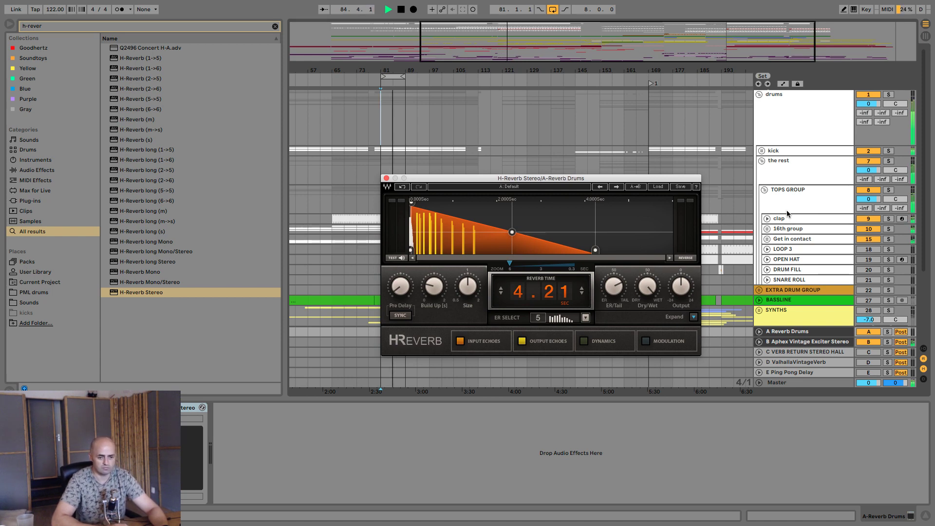
pyautogui.press('space')
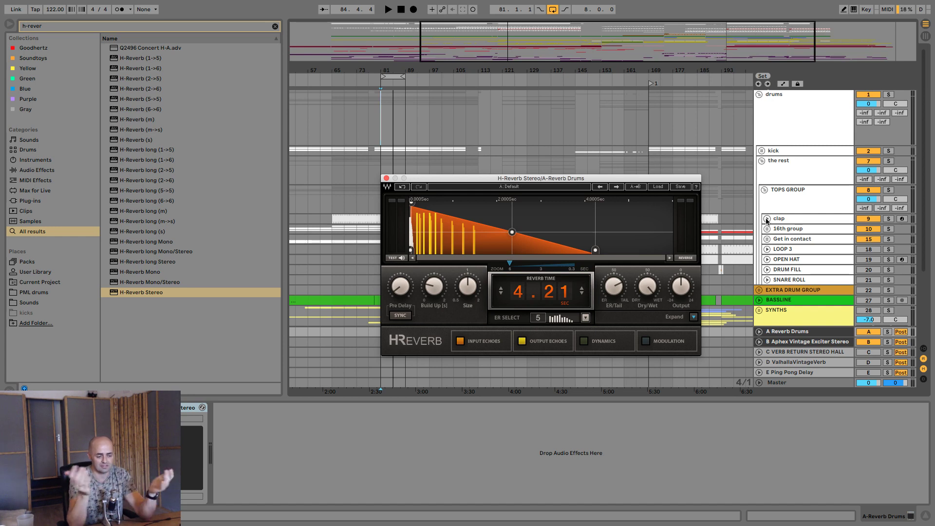
pyautogui.click(767, 219)
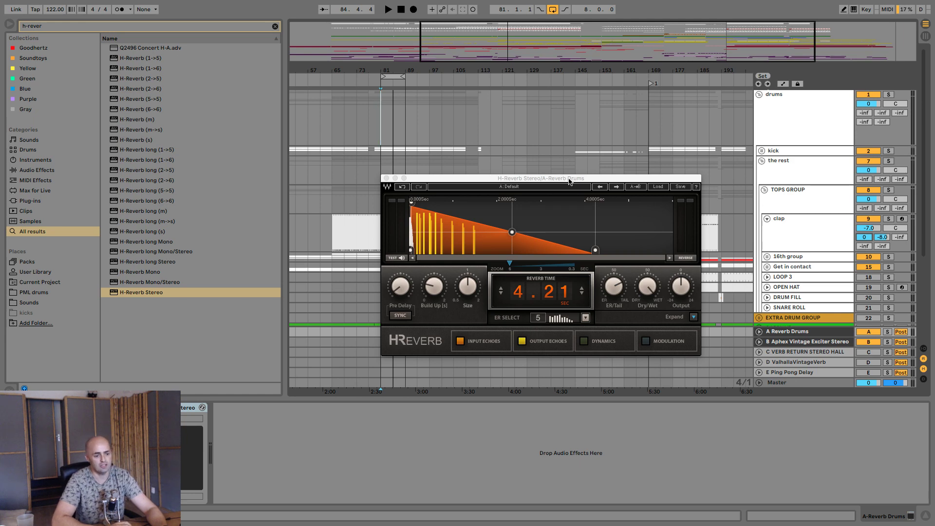
pyautogui.moveTo(570, 181); pyautogui.dragTo(587, 120)
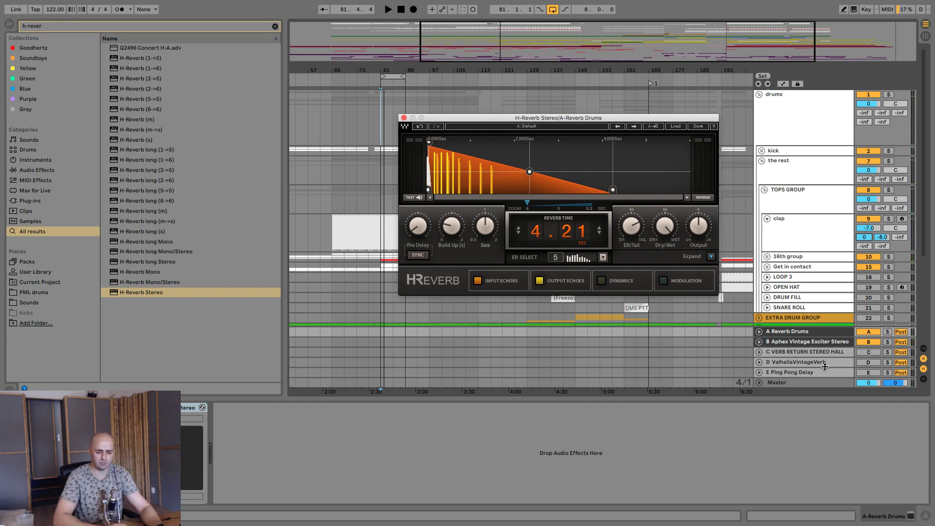
# - Play the loop to compare the clap with the Reverb Drums return muted and active
pyautogui.click(878, 333)
pyautogui.press('space')
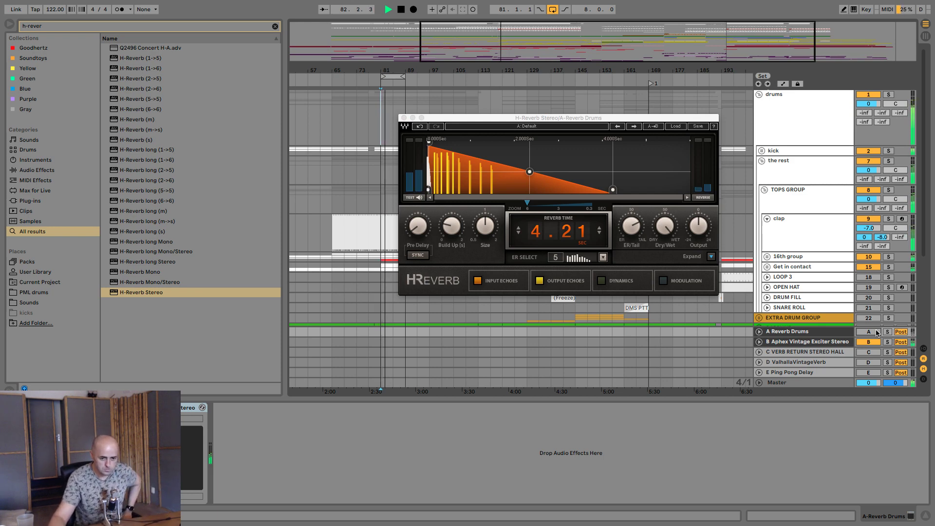
pyautogui.press('space')
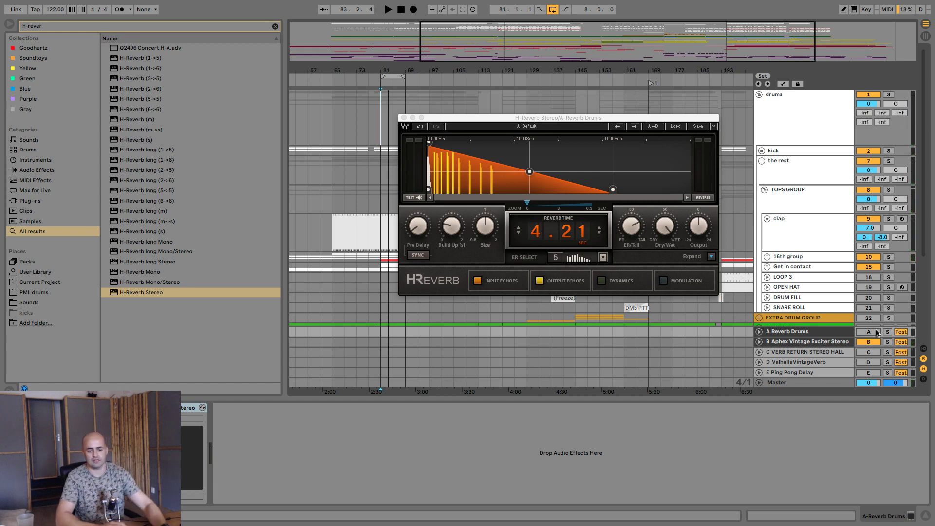
pyautogui.press('space')
# - Try an H-Reverb reverb time of 0.85 s while playing the loop
pyautogui.press('space')
pyautogui.moveTo(536, 234); pyautogui.dragTo(536, 298)
pyautogui.press('space')
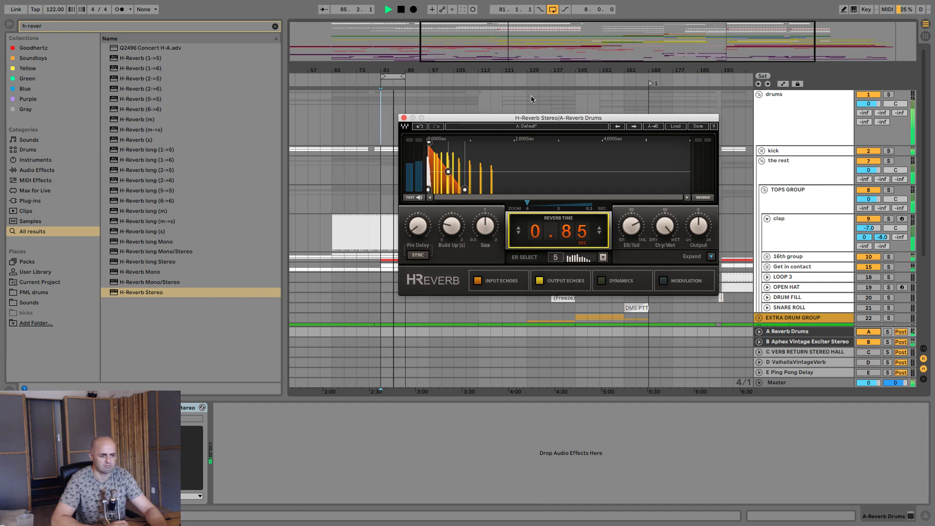
pyautogui.moveTo(528, 119); pyautogui.dragTo(442, 116)
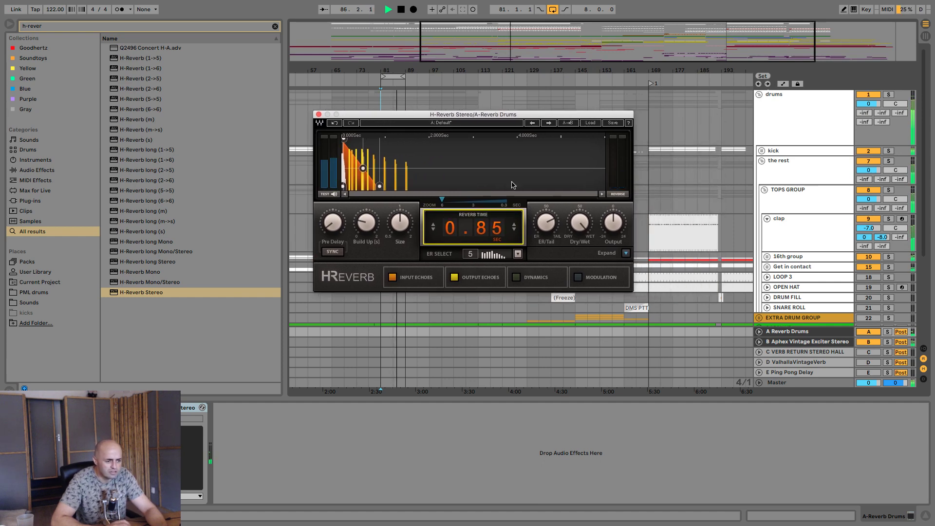
# - Toggle H-Reverb's output echoes and input echoes off and on during playback to hear their effect
pyautogui.click(454, 278)
pyautogui.click(454, 278)
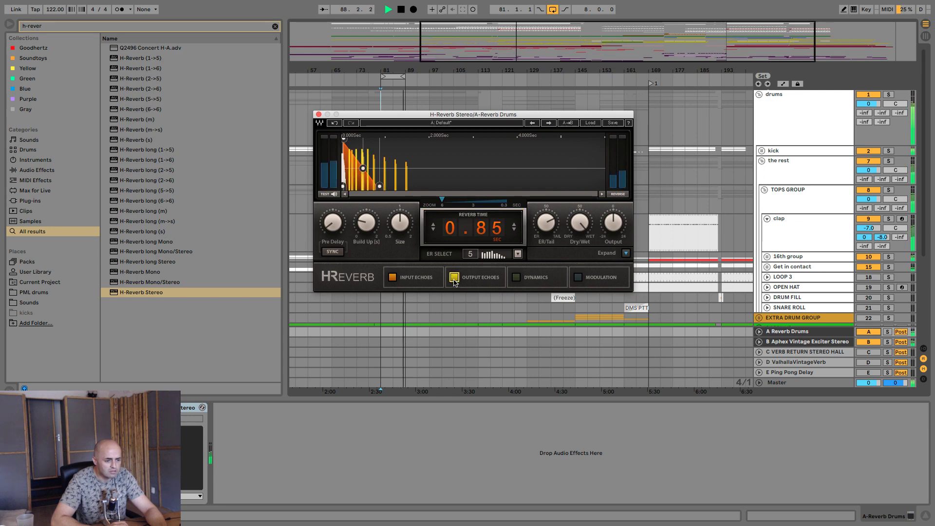
pyautogui.click(392, 277)
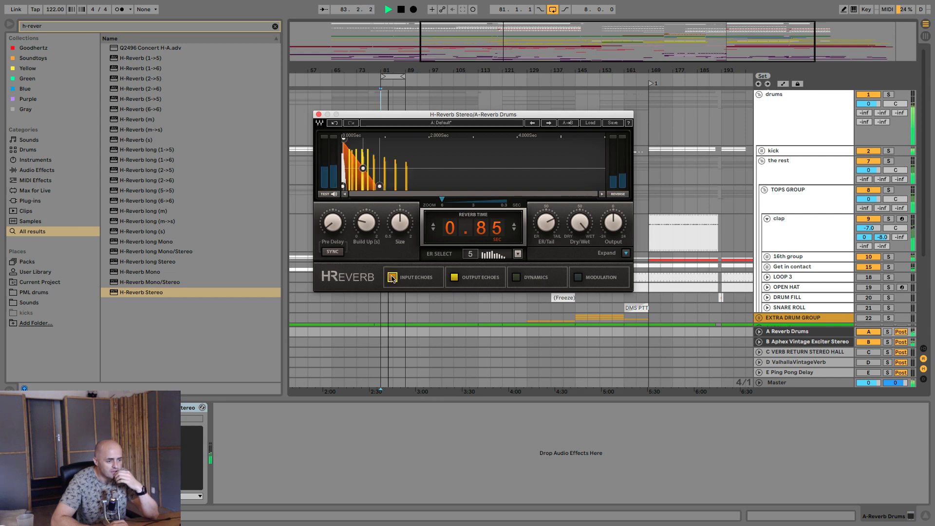
pyautogui.click(393, 277)
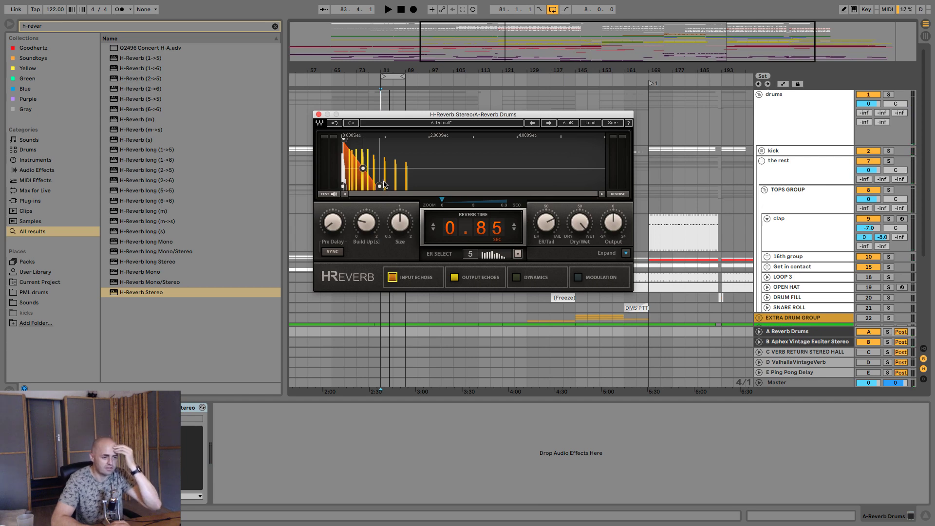
# - Lengthen H-Reverb's reverb time to 1.42 s and readjust its build-up and ER/Tail balance
pyautogui.moveTo(379, 186); pyautogui.dragTo(378, 166)
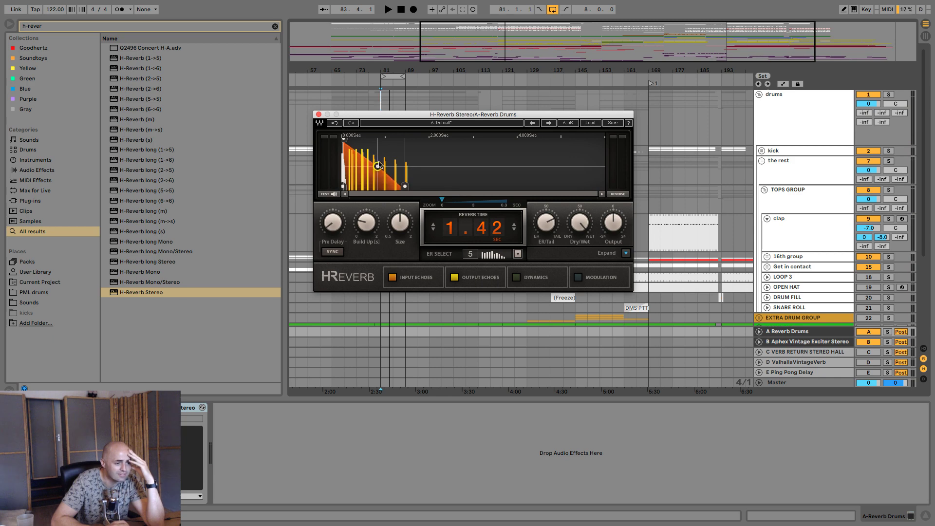
pyautogui.click(366, 225)
pyautogui.moveTo(366, 225); pyautogui.dragTo(399, 225)
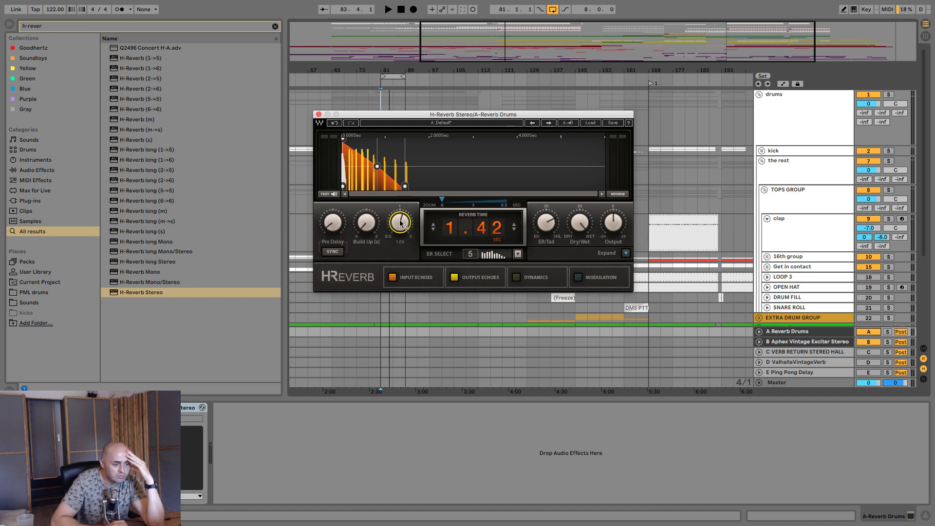
pyautogui.moveTo(548, 232); pyautogui.dragTo(558, 224)
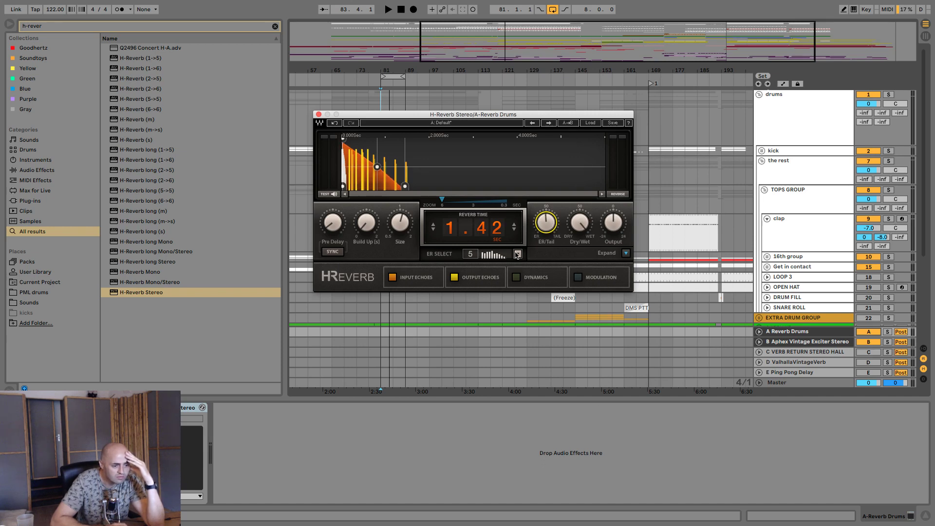
# - Choose early reflection pattern 1 in H-Reverb and expand the plugin to its full set of controls
pyautogui.click(497, 257)
pyautogui.click(502, 278)
pyautogui.click(518, 254)
pyautogui.click(551, 256)
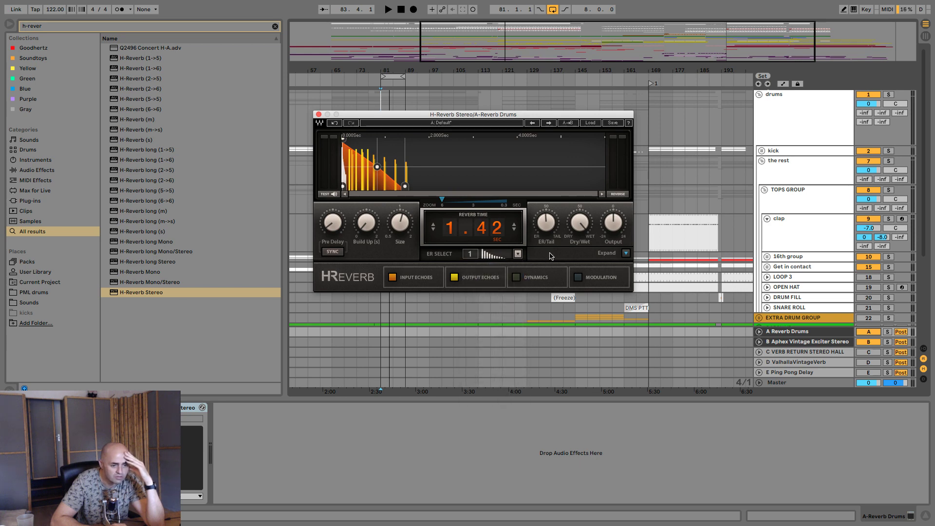
pyautogui.click(626, 254)
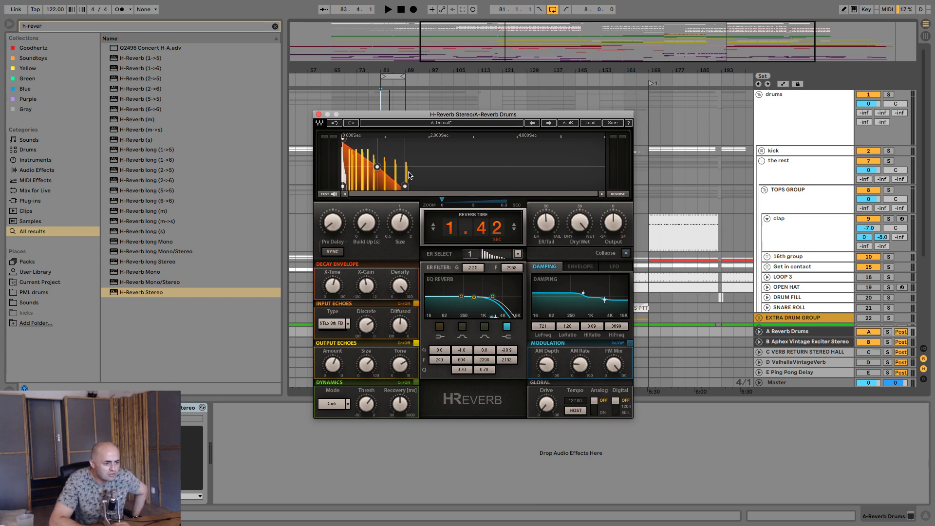
# - Play the loop and adjust the amount, size and tone of H-Reverb's output echoes
pyautogui.press('space')
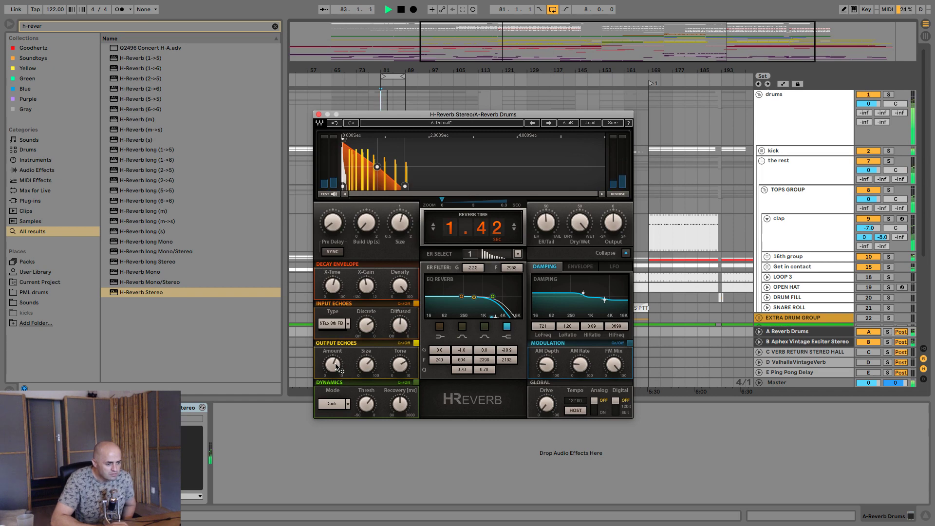
pyautogui.moveTo(333, 364); pyautogui.dragTo(366, 321)
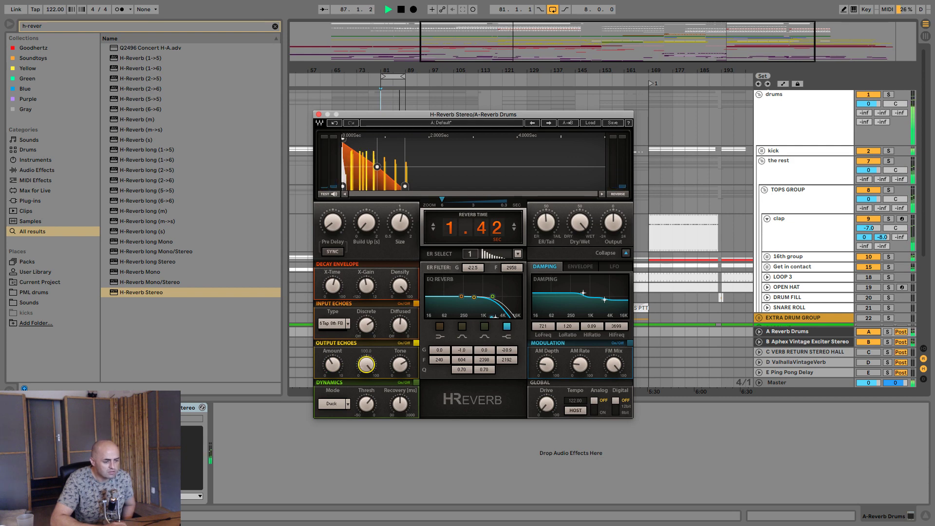
pyautogui.moveTo(366, 365); pyautogui.dragTo(366, 373)
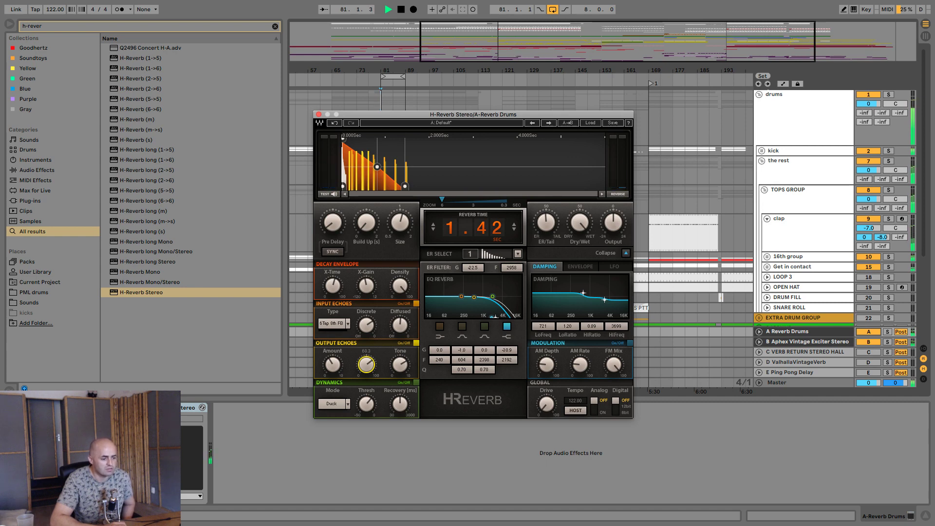
pyautogui.moveTo(400, 364); pyautogui.dragTo(400, 346)
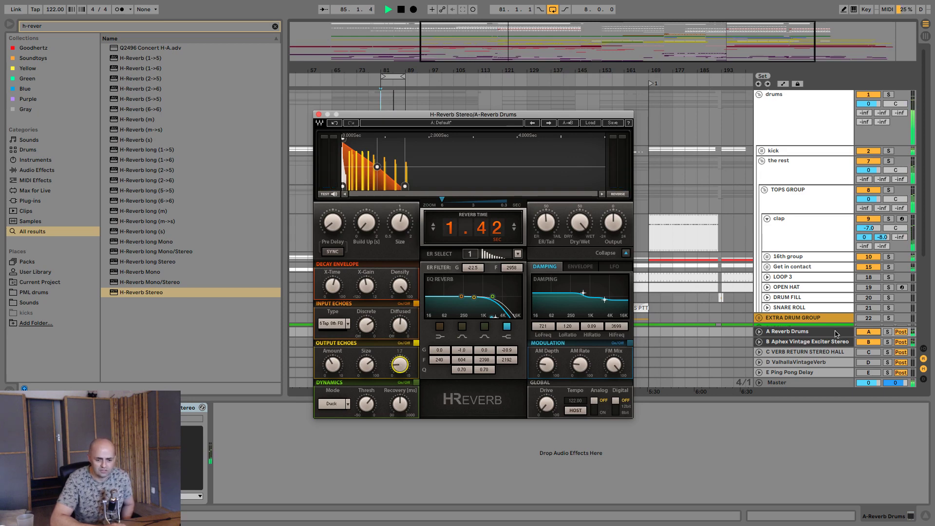
# - Solo the Reverb Drums return and lower the discrete level of H-Reverb's input echoes
pyautogui.click(889, 332)
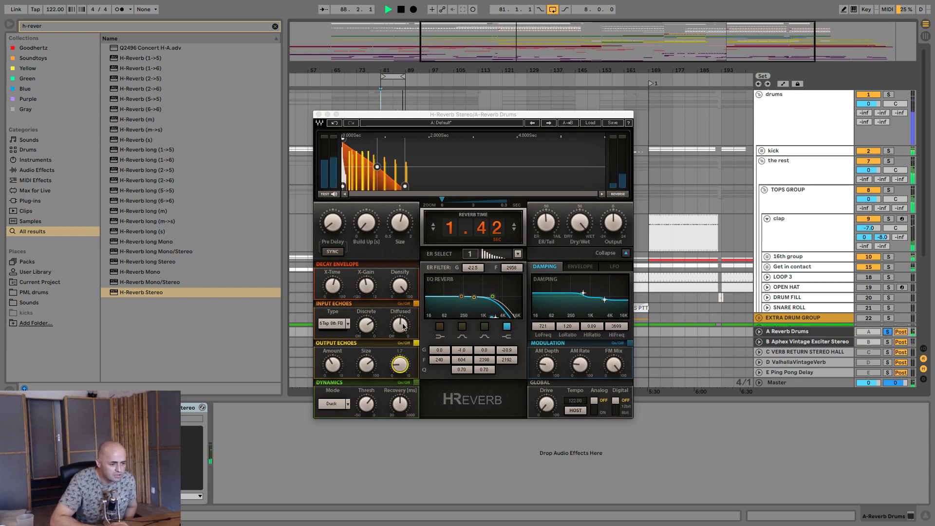
pyautogui.click(366, 326)
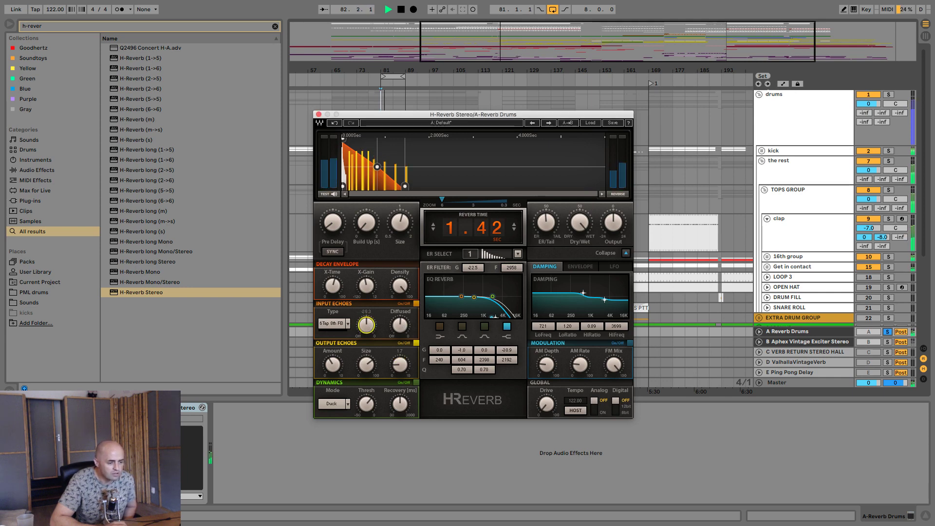
pyautogui.moveTo(367, 325); pyautogui.dragTo(366, 354)
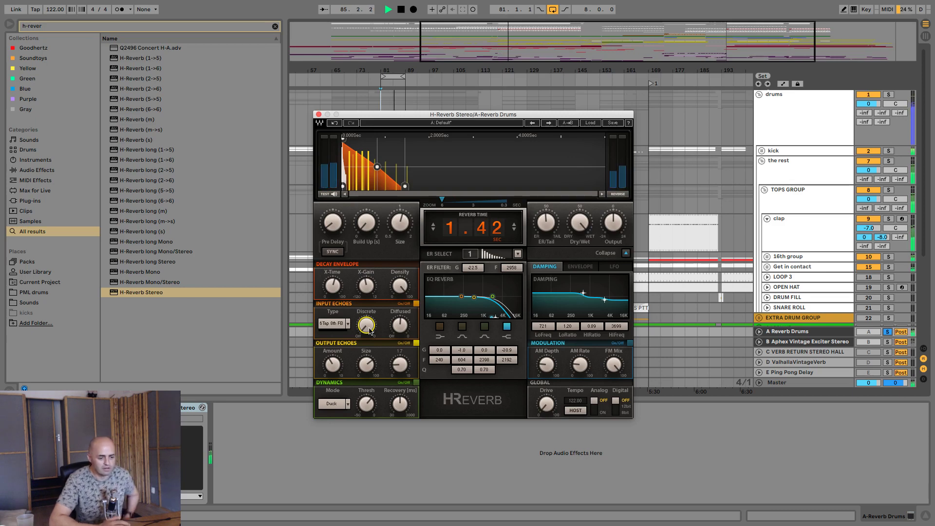
# - Try a higher Drive in H-Reverb, unsolo the Reverb Drums return and reset Drive to 0 during playback
pyautogui.moveTo(551, 413)
pyautogui.mouseDown()
pyautogui.moveTo(550, 401)
pyautogui.moveTo(551, 416)
pyautogui.mouseUp()
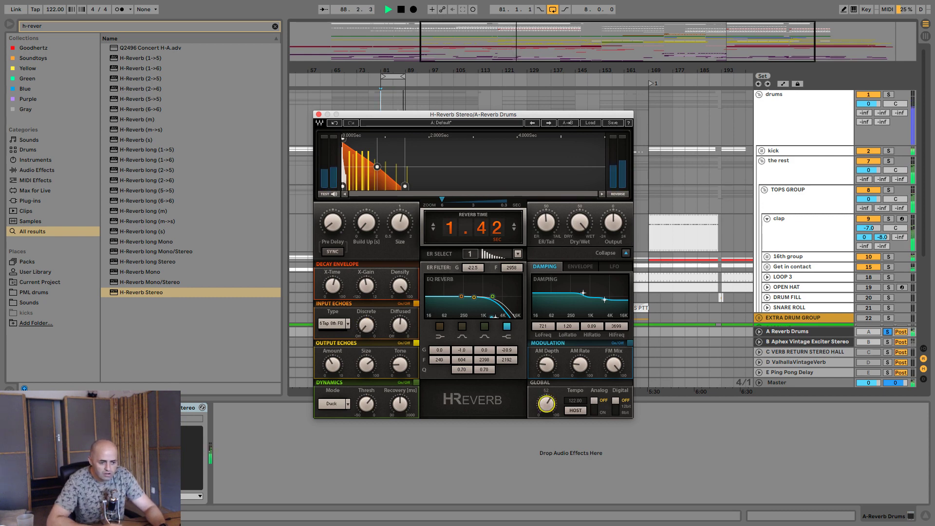
pyautogui.press('space')
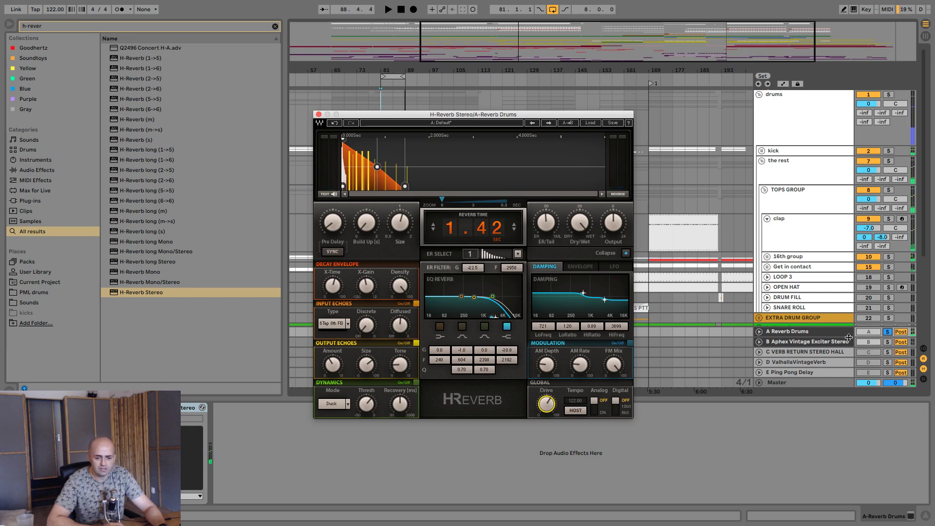
pyautogui.click(888, 332)
pyautogui.press('space')
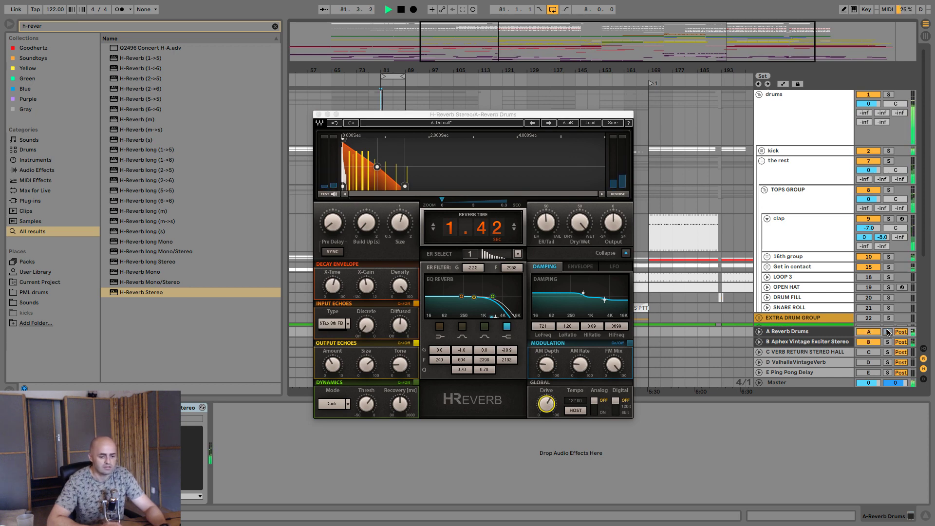
pyautogui.click(556, 399)
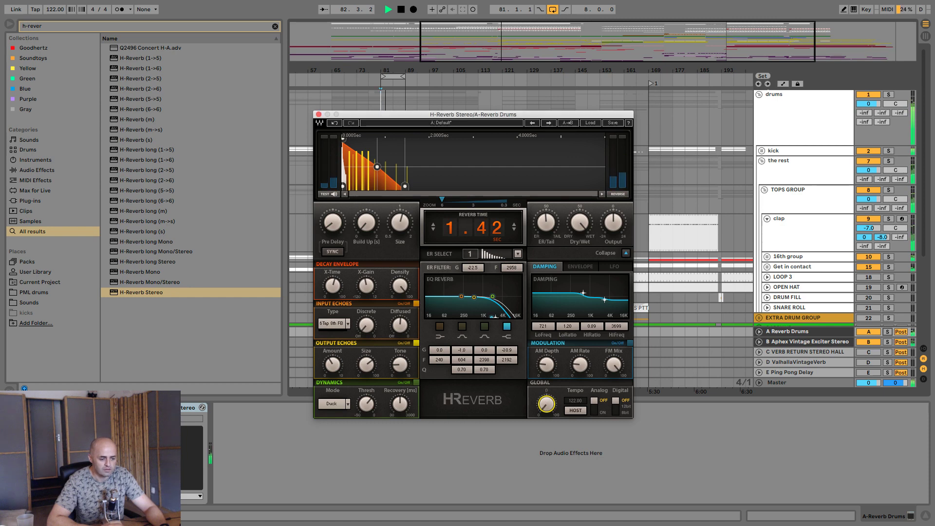
pyautogui.press('space')
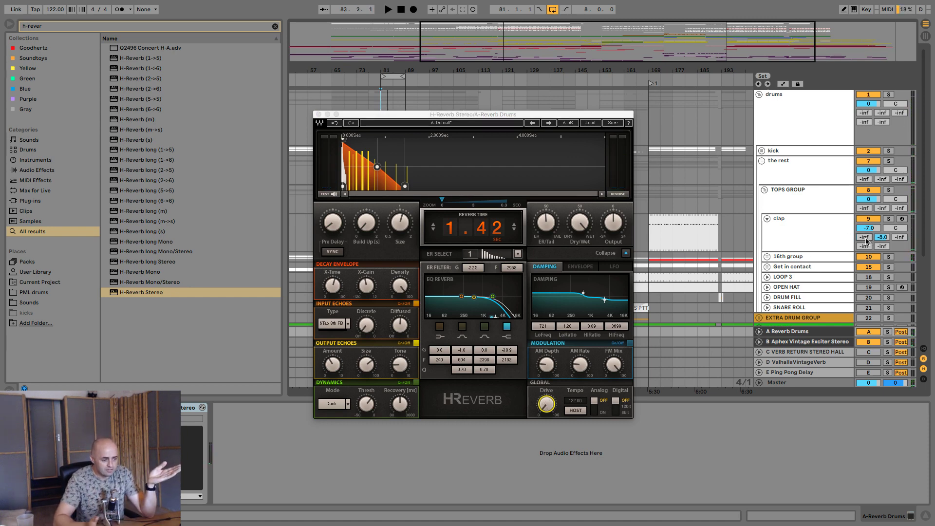
# - Close H-Reverb, set the clap's send to the Reverb Drums return to -15.6 dB during playback, and fold the clap track
pyautogui.click(319, 115)
pyautogui.press('space')
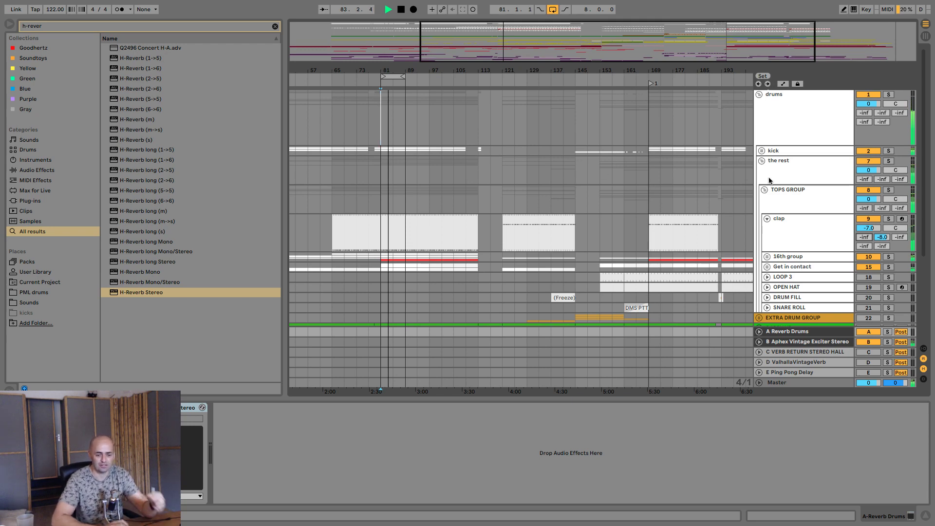
pyautogui.moveTo(866, 239); pyautogui.dragTo(865, 235)
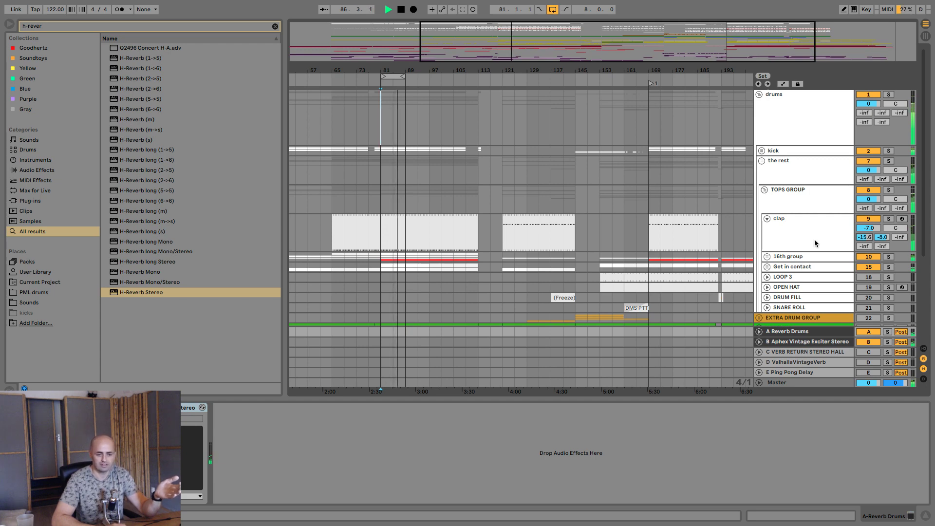
pyautogui.click(767, 218)
# - Compare the drums with the Aphex exciter and Reverb Drums returns muted and active
pyautogui.click(869, 342)
pyautogui.click(869, 343)
pyautogui.click(869, 333)
pyautogui.click(870, 332)
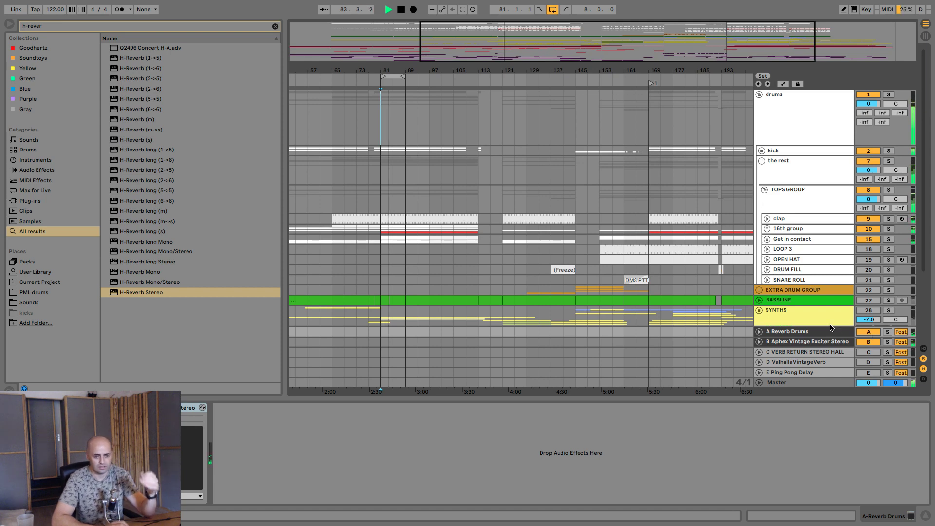
# - Open the 16th group and fold its Upbeat, 16th shakers and first 16th with snare tracks
pyautogui.click(770, 230)
pyautogui.click(769, 231)
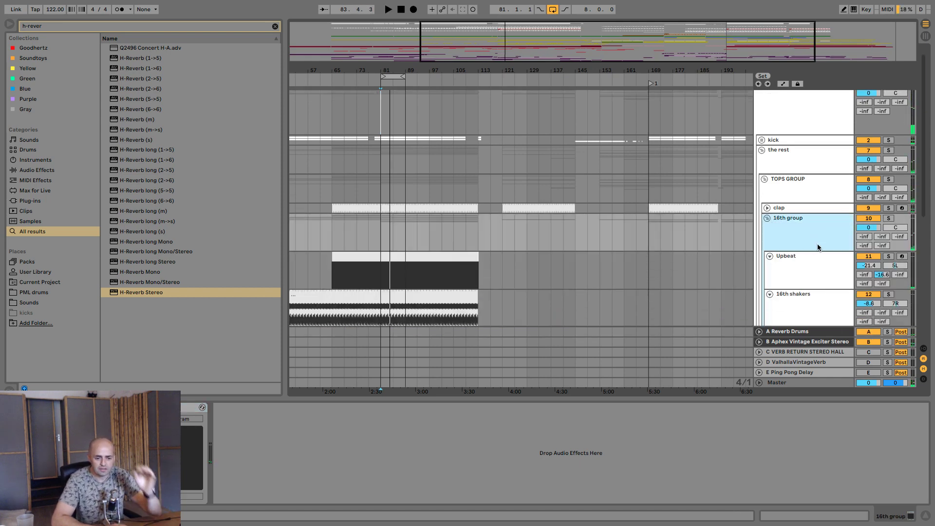
pyautogui.scroll(-1, 817, 243)
pyautogui.click(771, 246)
pyautogui.click(769, 256)
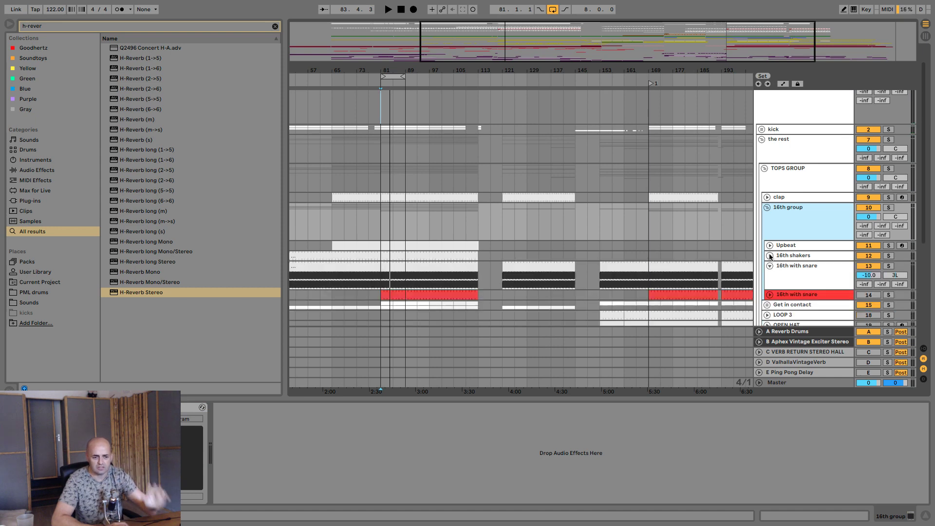
pyautogui.click(770, 266)
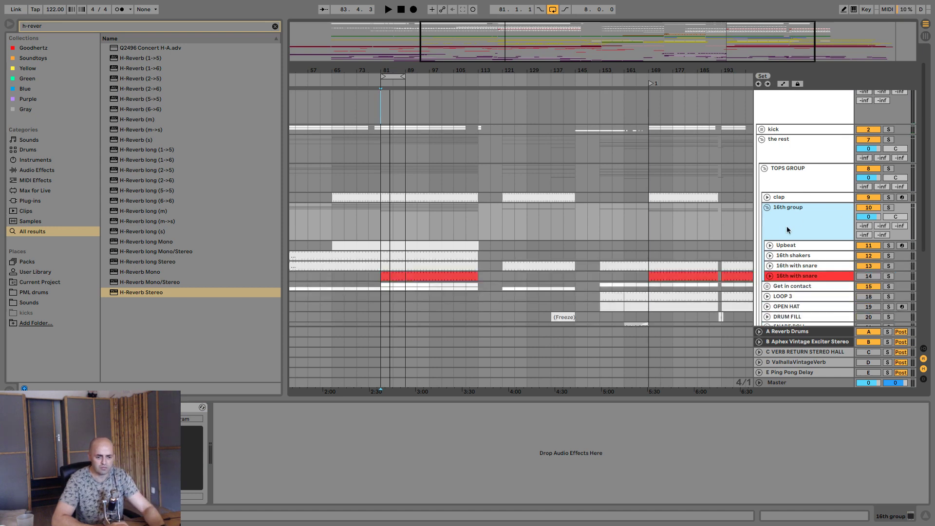
# - Listen to the 16th group soloed in the loop, then unsolo it
pyautogui.click(889, 208)
pyautogui.press('space')
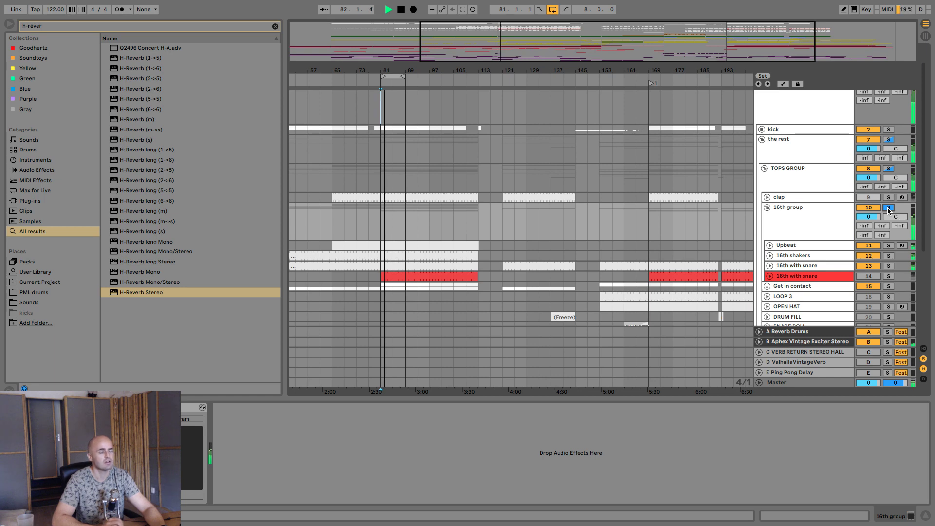
pyautogui.click(889, 208)
pyautogui.press('space')
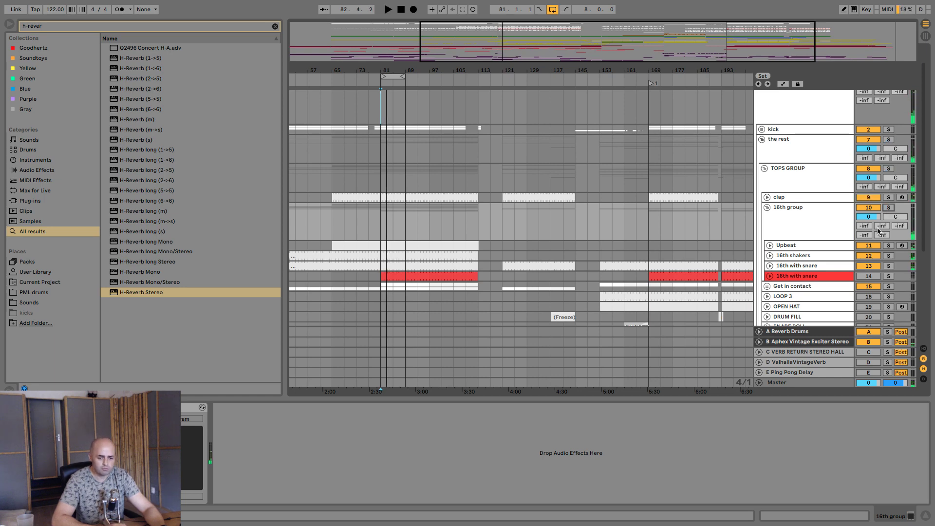
# - Try the 16th group's send to the Reverb Drums return at 0 dB during playback
pyautogui.moveTo(865, 227); pyautogui.dragTo(866, 214)
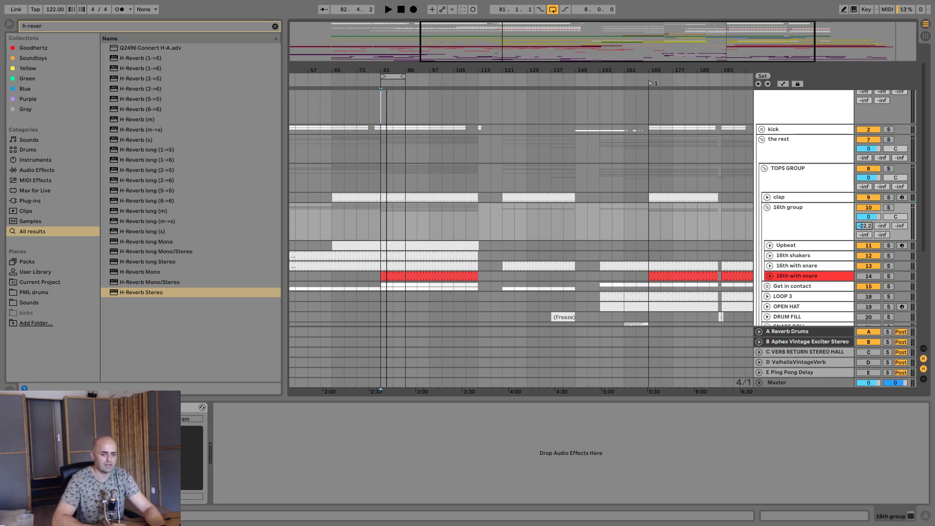
pyautogui.press('space')
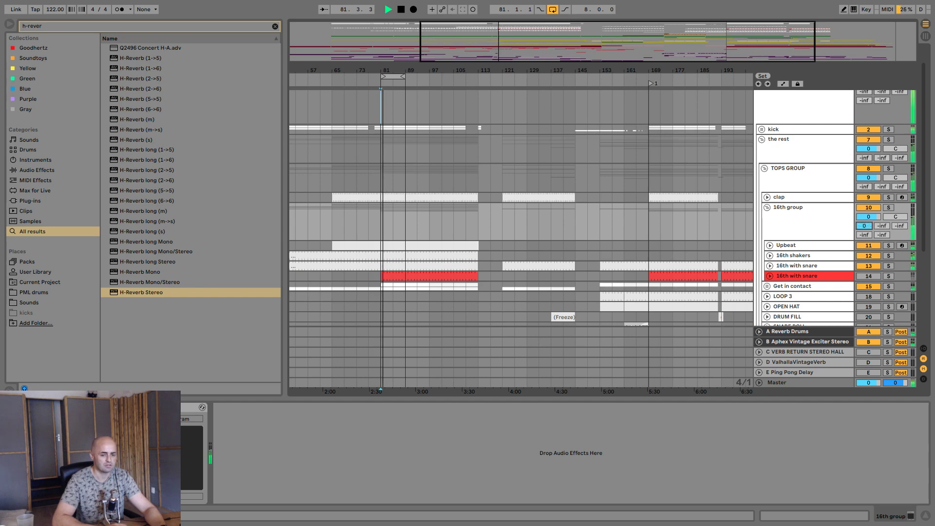
pyautogui.moveTo(865, 226)
pyautogui.mouseDown()
pyautogui.moveTo(865, 146)
pyautogui.moveTo(866, 246)
pyautogui.moveTo(865, 232)
pyautogui.mouseUp()
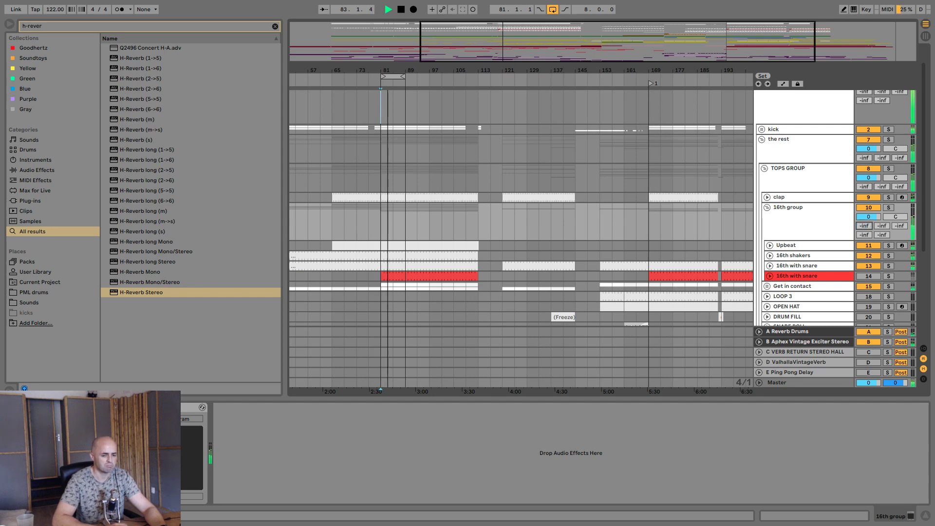
# - Unfold the Upbeat track and try different levels for its send to the Reverb Drums return
pyautogui.click(779, 246)
pyautogui.click(771, 245)
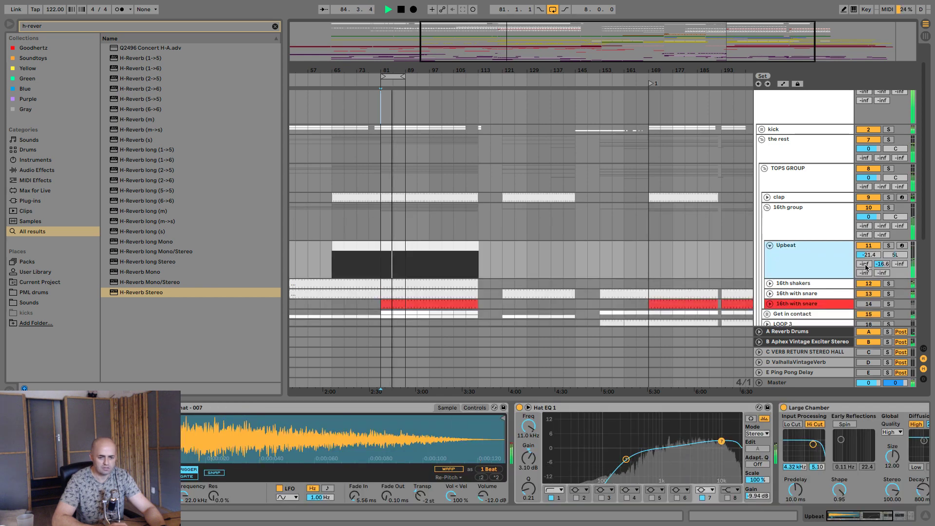
pyautogui.moveTo(864, 264)
pyautogui.mouseDown()
pyautogui.moveTo(865, 251)
pyautogui.moveTo(865, 271)
pyautogui.mouseUp()
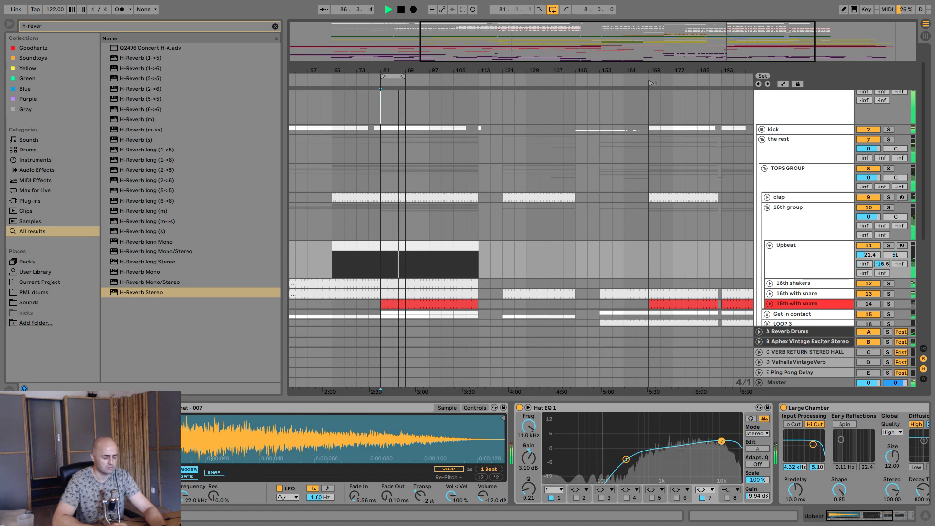
pyautogui.moveTo(864, 264); pyautogui.dragTo(864, 279)
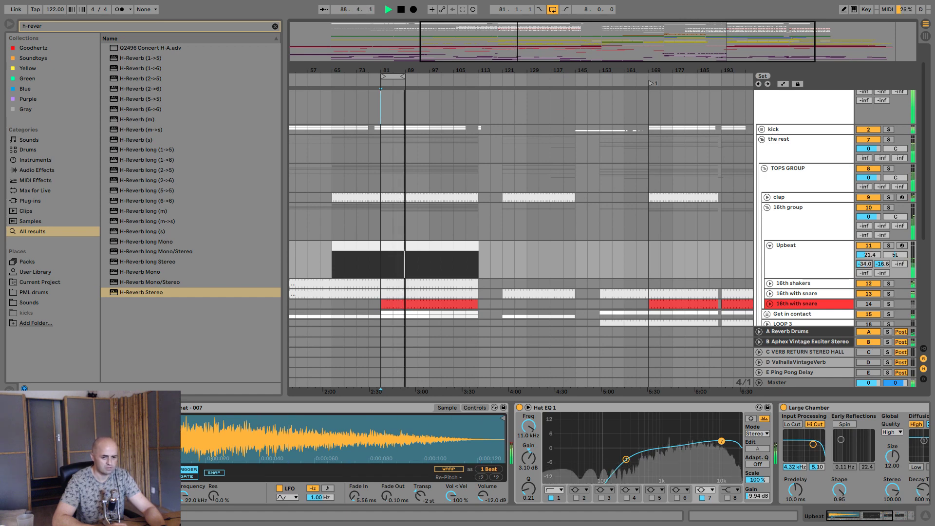
# - Place Upbeat's Large Chamber reverb after the Utility with 34% dry/wet and deactivate it
pyautogui.click(907, 517)
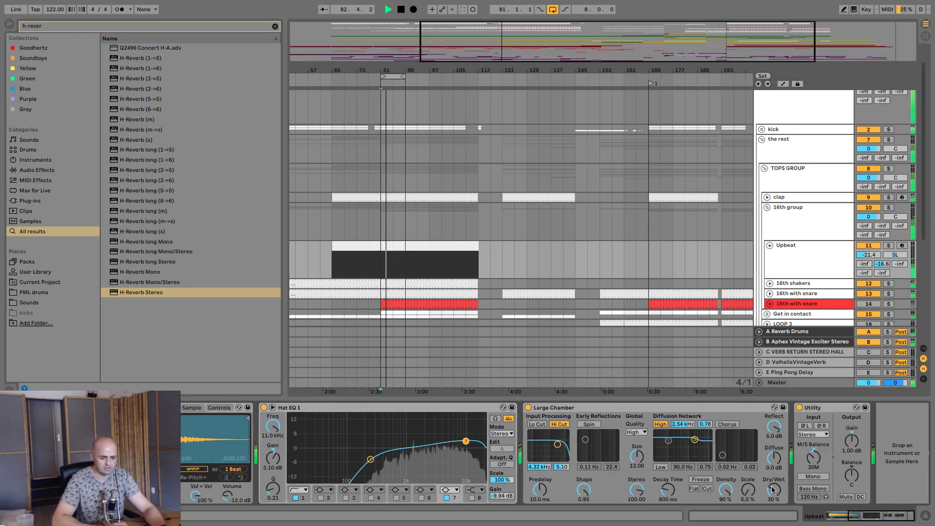
pyautogui.moveTo(682, 408); pyautogui.dragTo(854, 500)
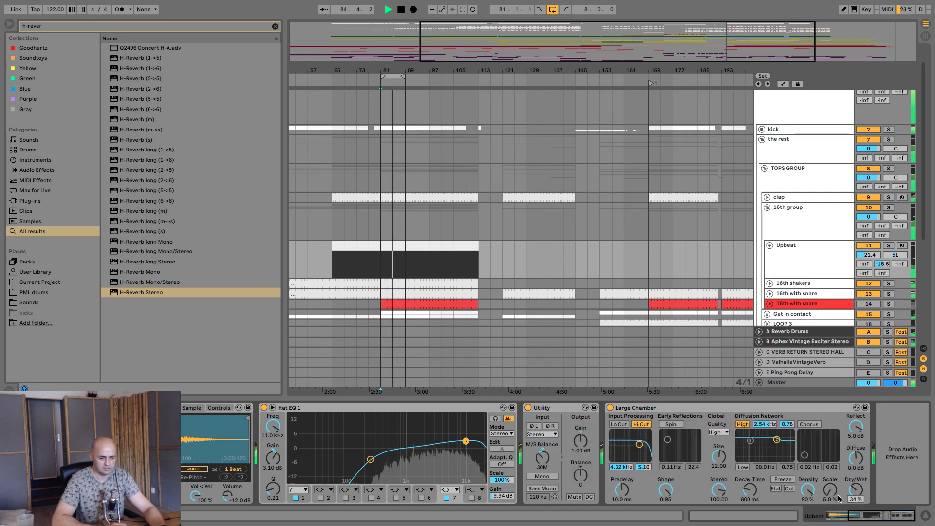
pyautogui.press('0')
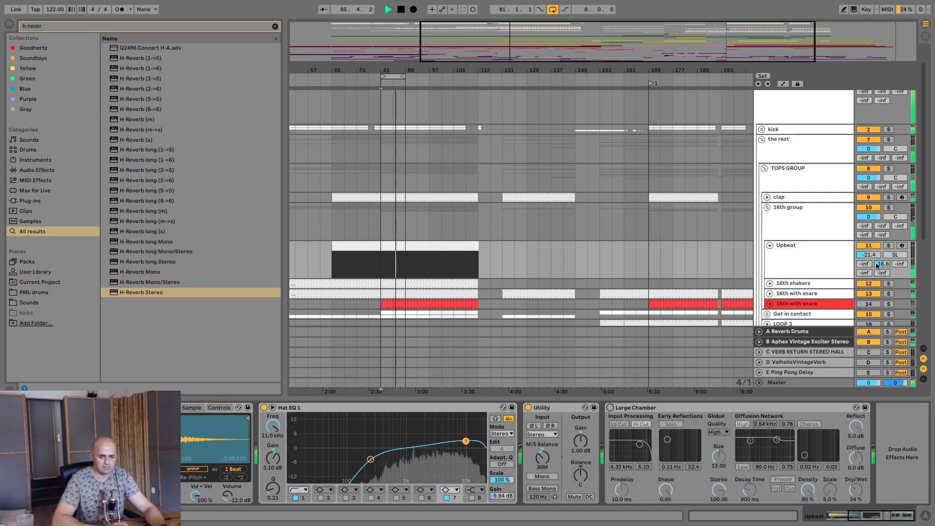
# - Set the Upbeat track's send to the Reverb Drums return to -14.7 dB and stop playback
pyautogui.moveTo(865, 263); pyautogui.dragTo(864, 247)
pyautogui.press('space')
# - Map the activators of the Reverb Drums and Aphex Vintage Exciter Stereo returns to computer key 5 and try the toggle during playback
pyautogui.click(781, 253)
pyautogui.hotkey('ctrl', 'k')
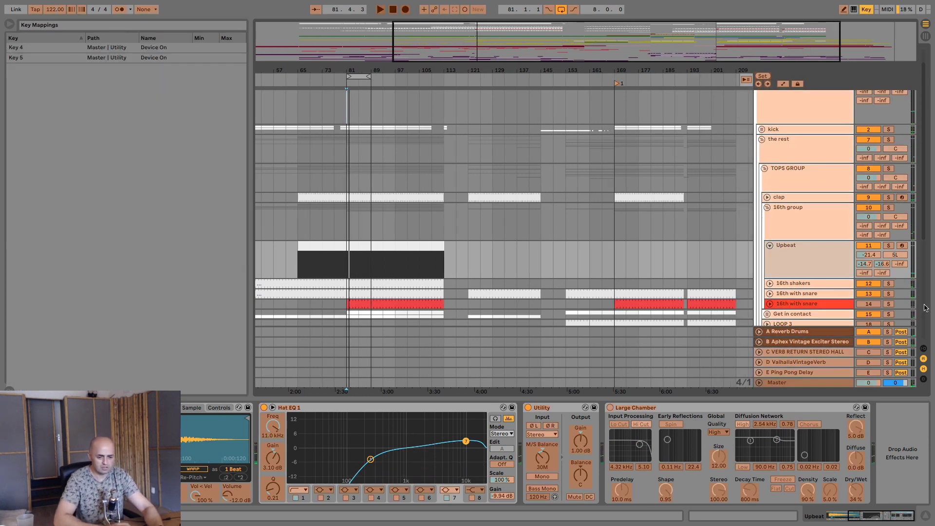
pyautogui.click(869, 333)
pyautogui.press('5')
pyautogui.click(869, 342)
pyautogui.press('5')
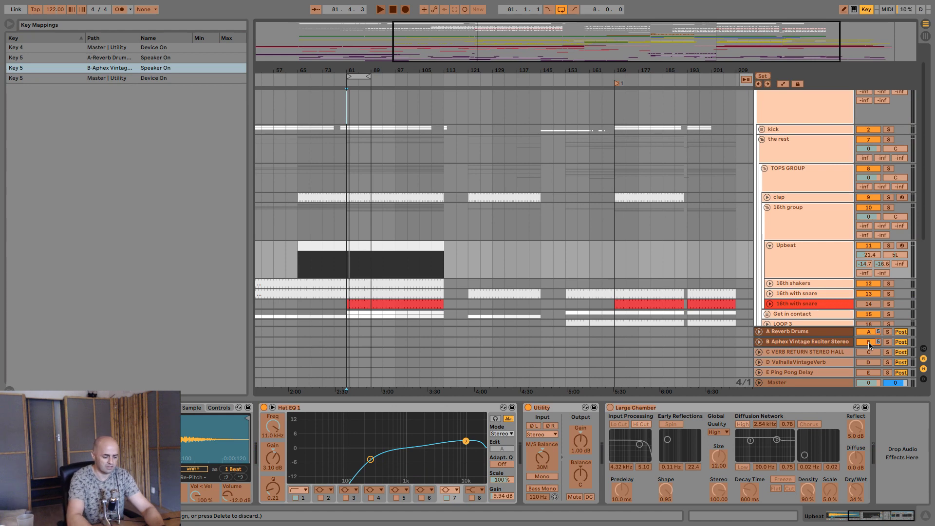
pyautogui.hotkey('ctrl', 'k')
pyautogui.press('space')
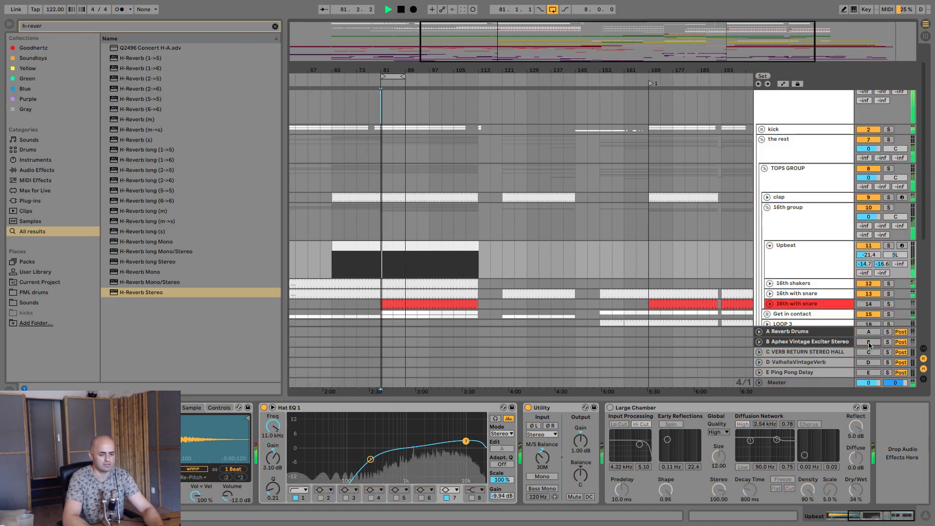
pyautogui.press('space')
pyautogui.press('5')
# - Remap the activators of the Reverb Drums and Aphex Vintage Exciter Stereo returns to computer key 2
pyautogui.click(797, 386)
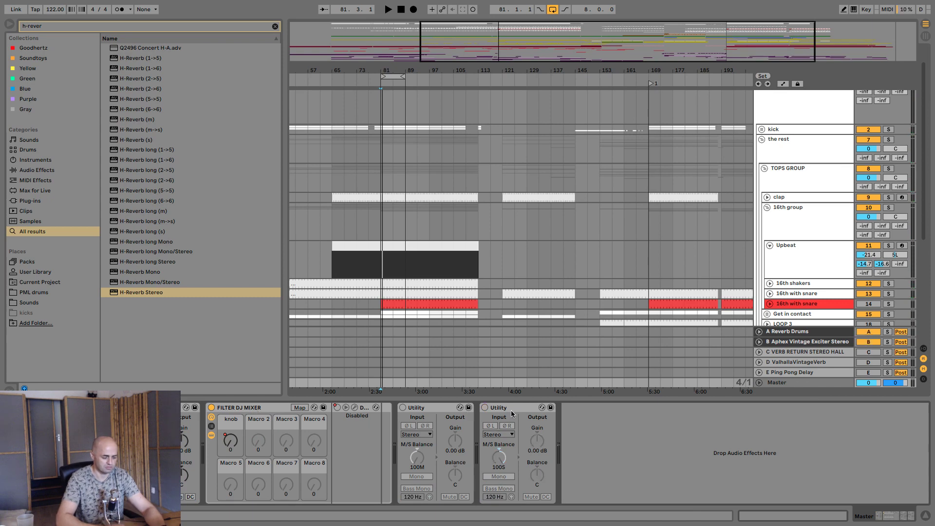
pyautogui.hotkey('ctrl', 'k')
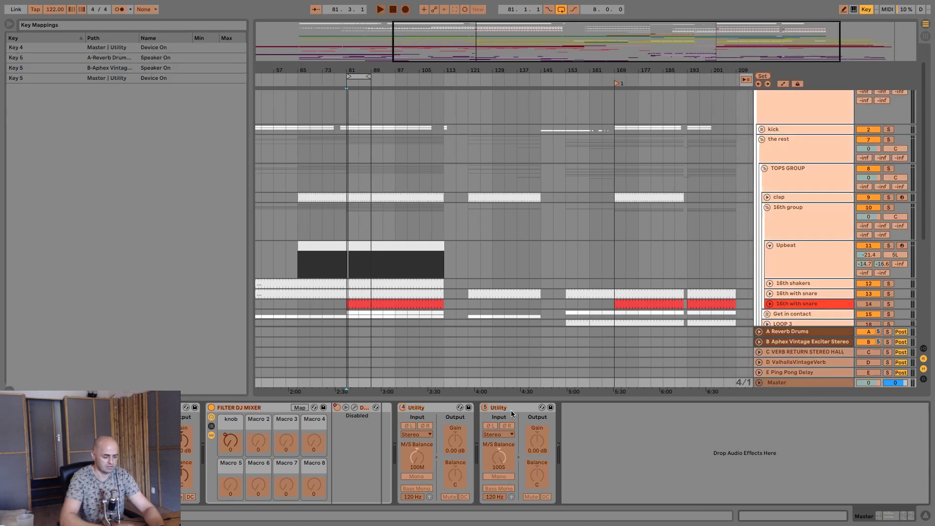
pyautogui.click(868, 332)
pyautogui.press('2')
pyautogui.click(875, 343)
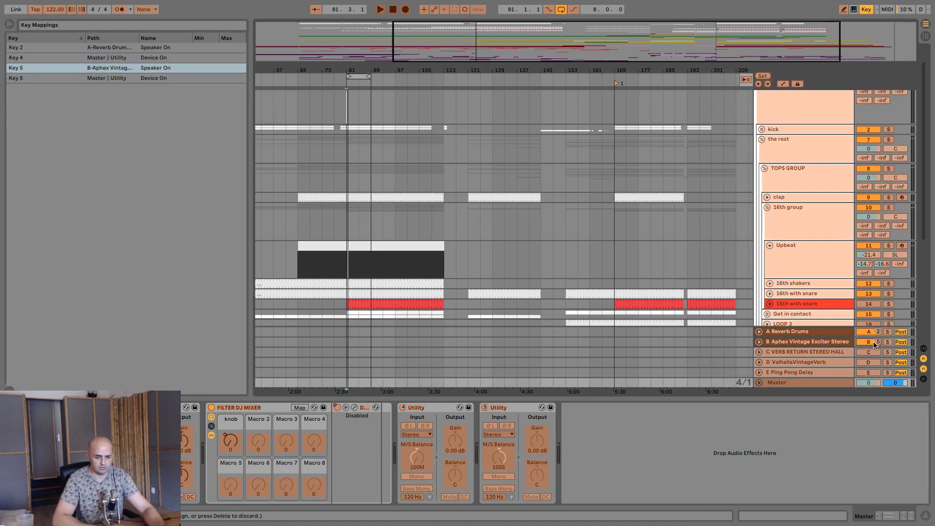
pyautogui.hotkey('ctrl', 'k')
# - Compare the drums with and without the Reverb Drums and Aphex Vintage Exciter Stereo returns during playback, leaving both returns on
pyautogui.press('space')
pyautogui.press('2')
pyautogui.press('2')
pyautogui.press('2')
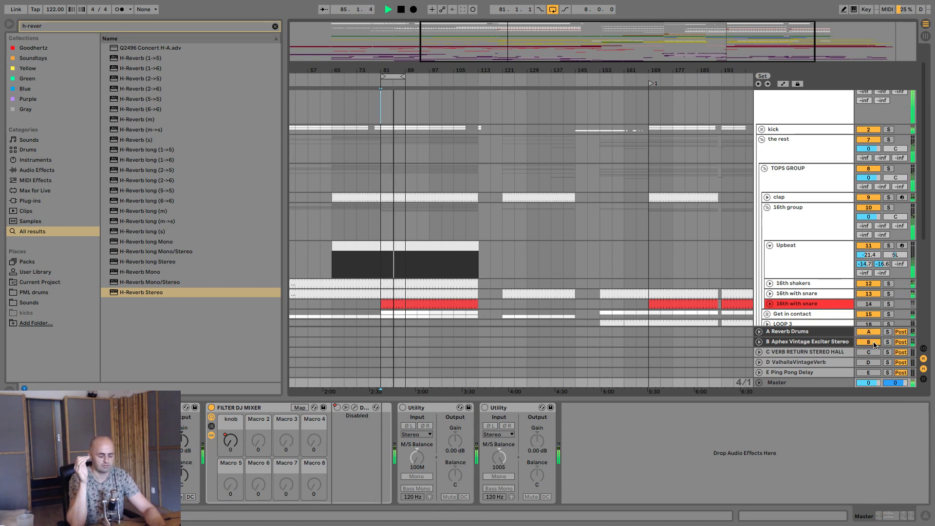
pyautogui.press('space')
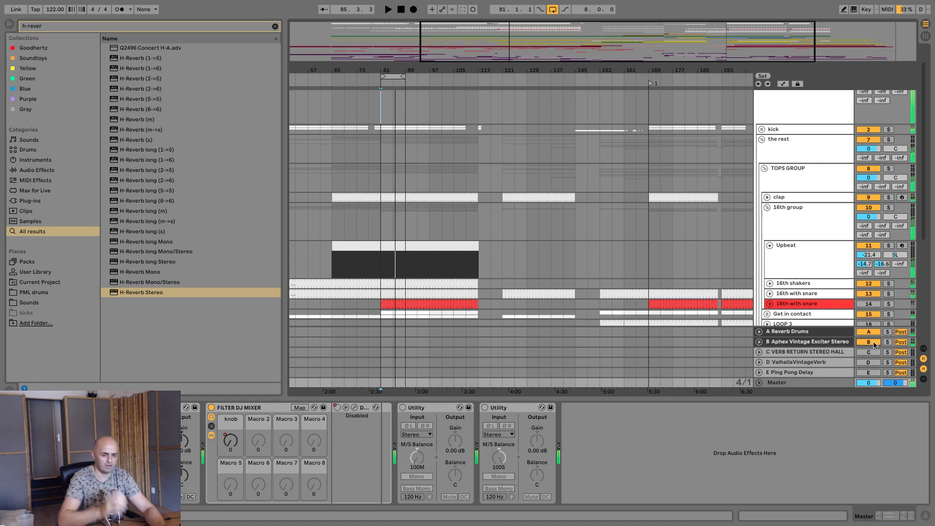
# - Fold TOPS GROUP and the rest group, and add dbx-160 Stereo at the end of the drums group's device chain
pyautogui.click(764, 168)
pyautogui.click(762, 140)
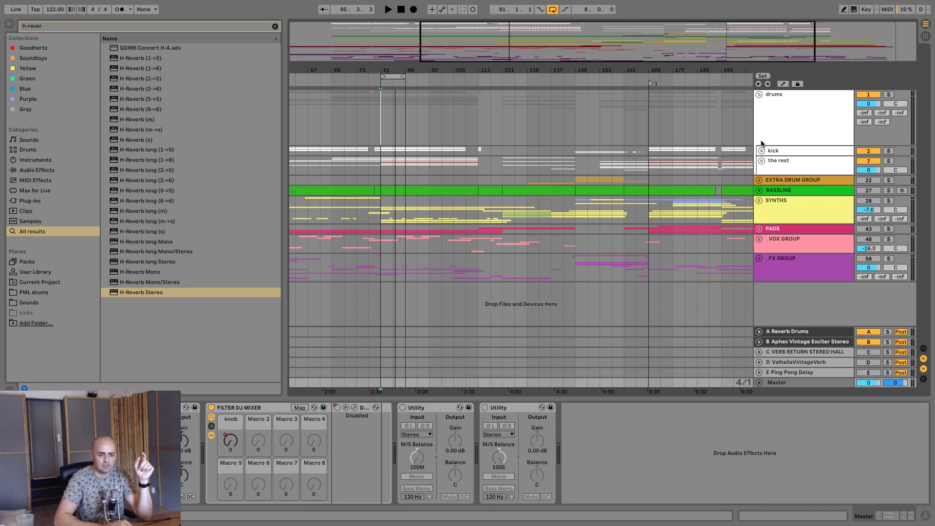
pyautogui.click(772, 129)
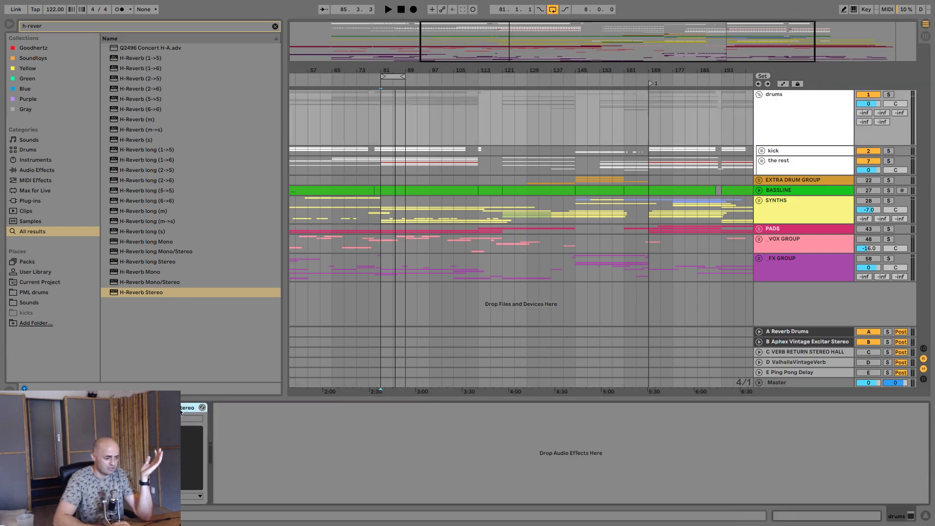
pyautogui.click(275, 25)
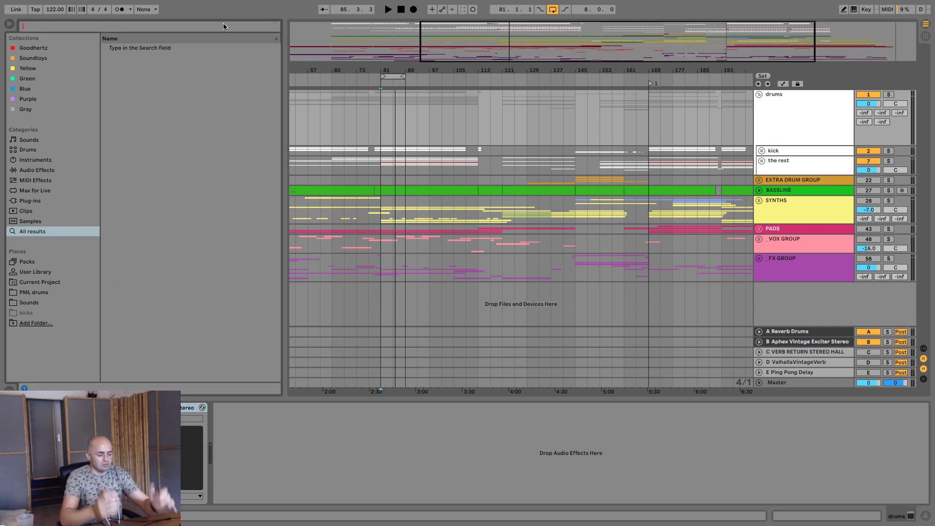
pyautogui.write('dbx')
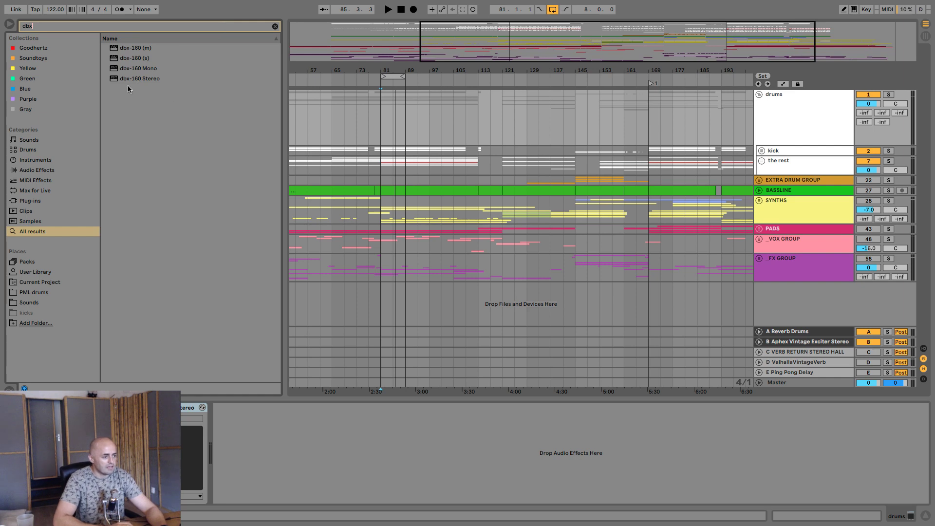
pyautogui.moveTo(129, 80); pyautogui.dragTo(265, 438)
pyautogui.click(322, 120)
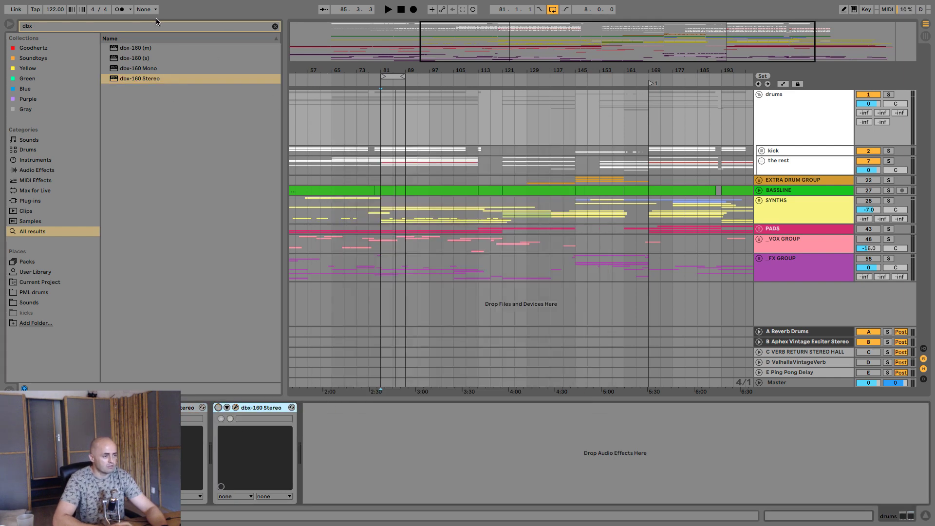
# - Find CLA-76 Stereo and add it after the dbx-160 on the drums group
pyautogui.doubleClick(148, 26)
pyautogui.press('BackSpace')
pyautogui.write('117')
pyautogui.write('6')
pyautogui.press('BackSpace')
pyautogui.press('BackSpace')
pyautogui.press('BackSpace')
pyautogui.press('BackSpace')
pyautogui.write('cla 76')
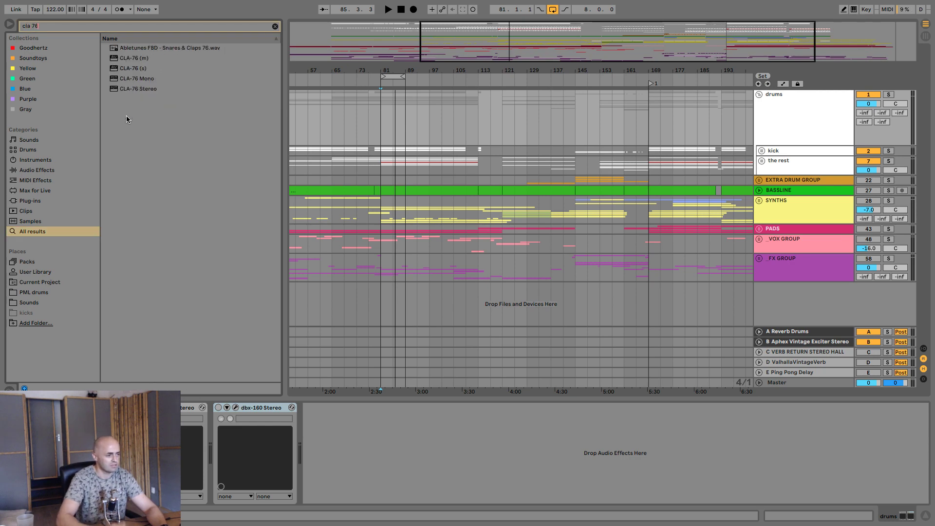
pyautogui.moveTo(105, 91); pyautogui.dragTo(310, 410)
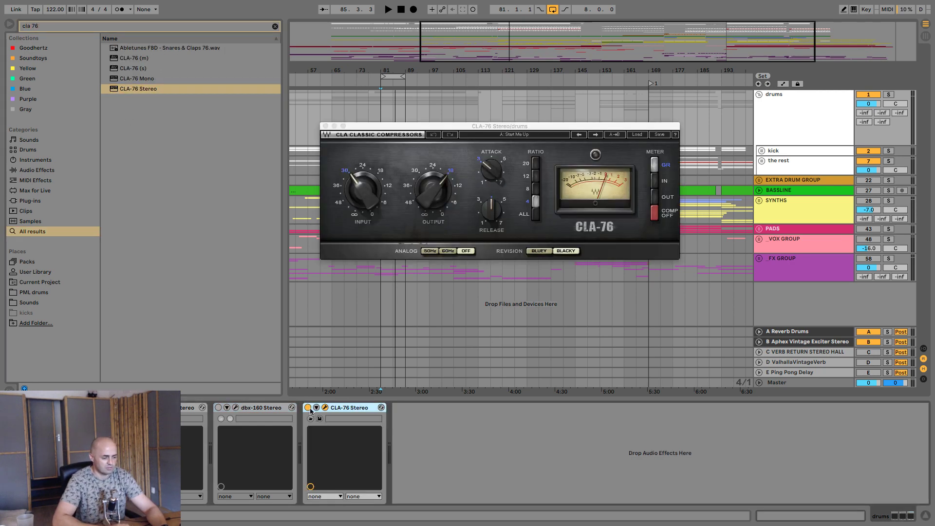
pyautogui.click(325, 127)
# - Find PuigChild 670 Stereo and add it after the CLA-76 on the drums group
pyautogui.click(275, 26)
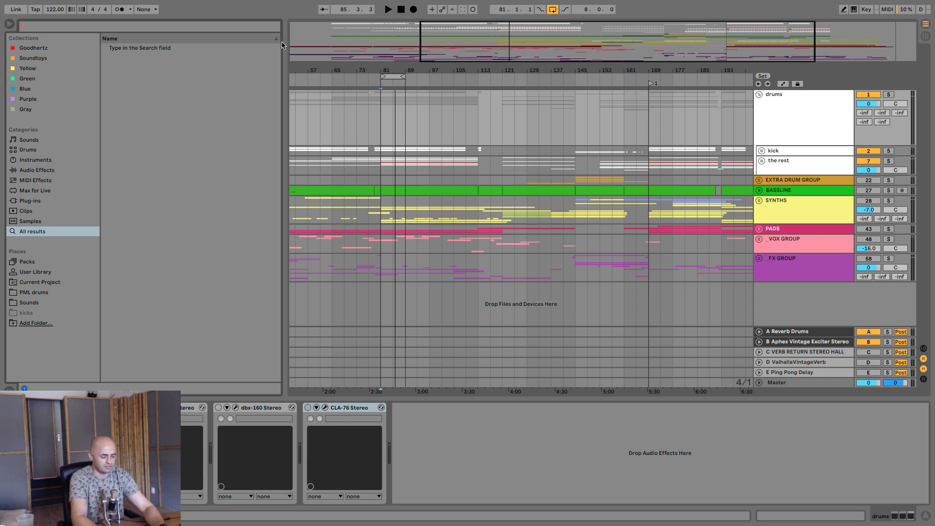
pyautogui.write('670')
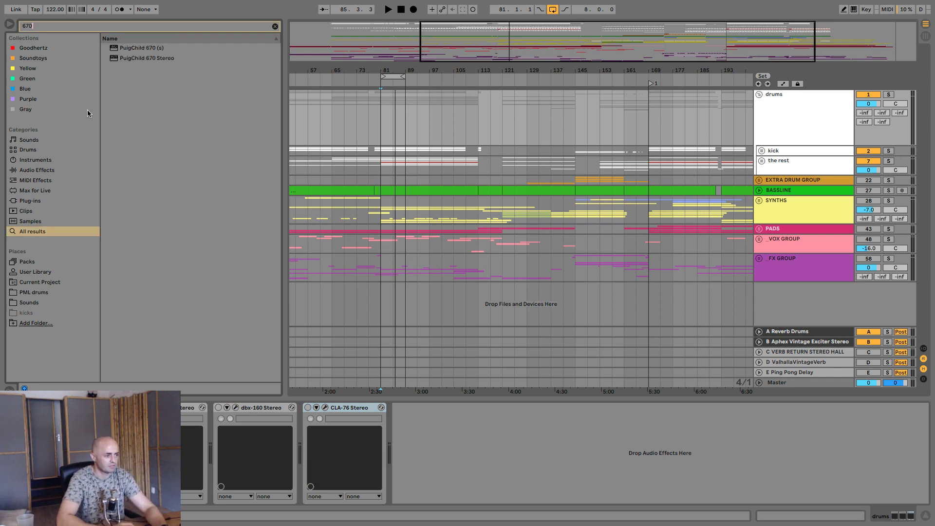
pyautogui.moveTo(115, 59); pyautogui.dragTo(417, 422)
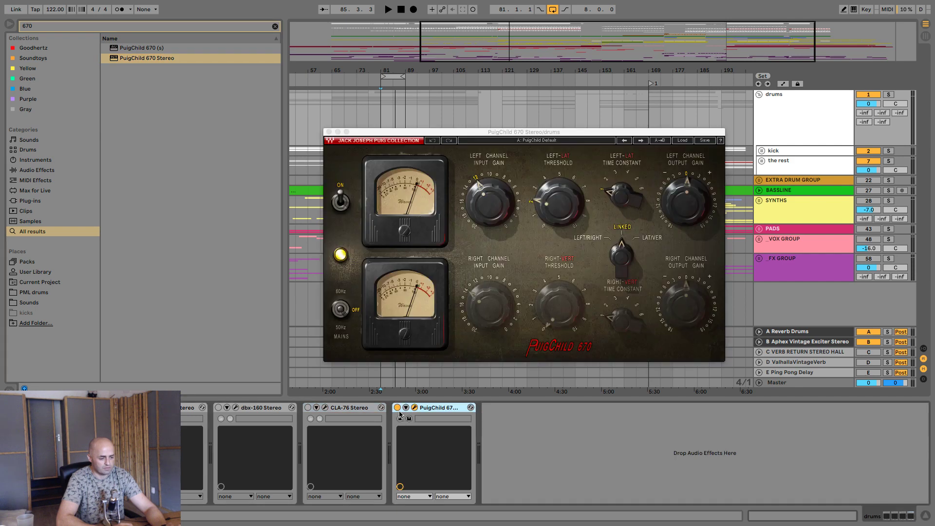
pyautogui.click(329, 131)
# - Move the CLA-76 ahead of the dbx-160 on the drums group, and activate and open the dbx-160
pyautogui.click(191, 408)
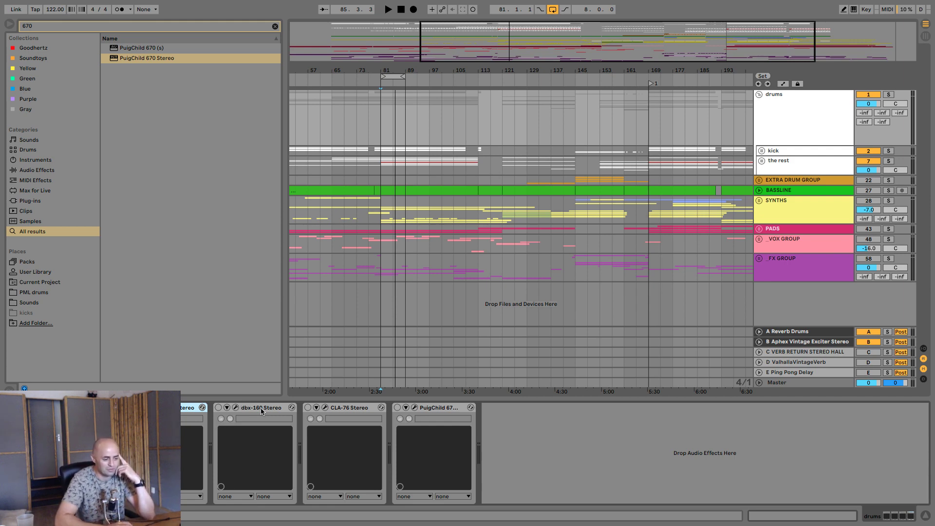
pyautogui.moveTo(343, 408); pyautogui.dragTo(257, 412)
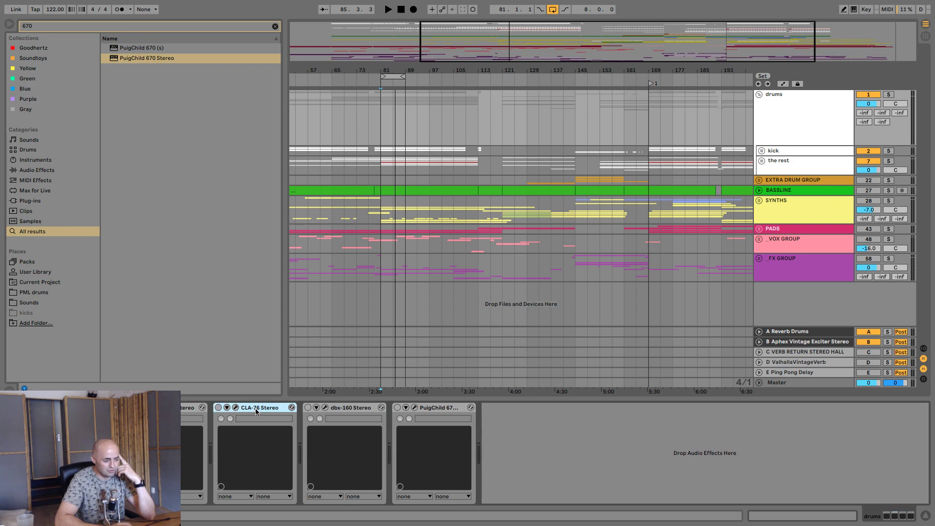
pyautogui.click(345, 413)
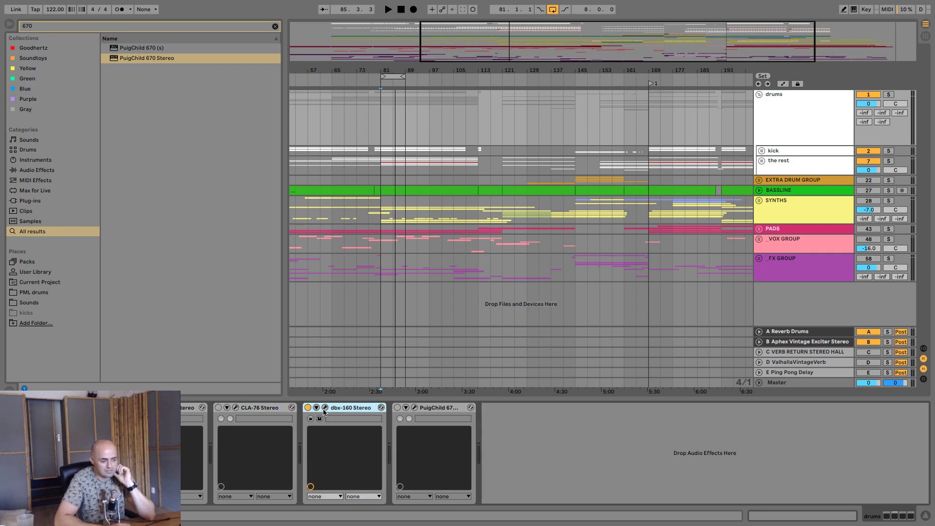
pyautogui.click(325, 408)
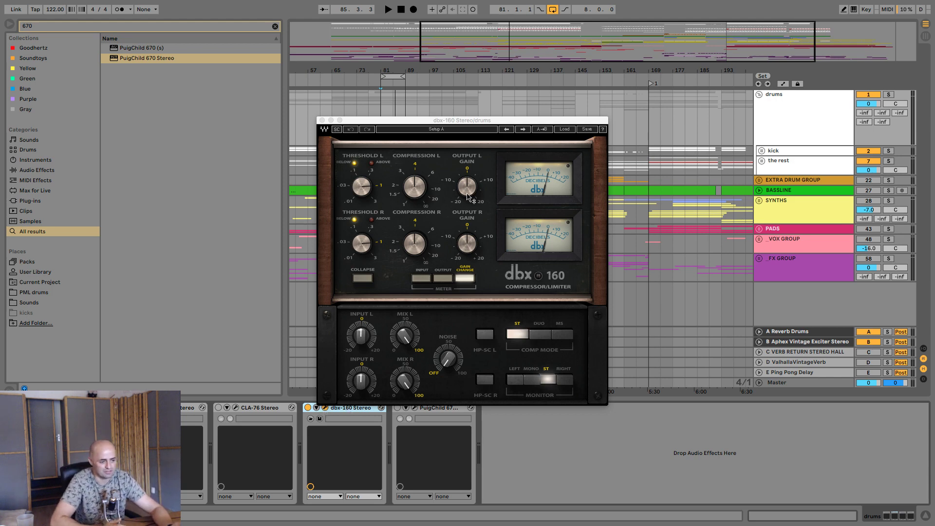
# - Play the drums from bar 81 and try different dbx-160 thresholds, settling on 0.235
pyautogui.moveTo(467, 196)
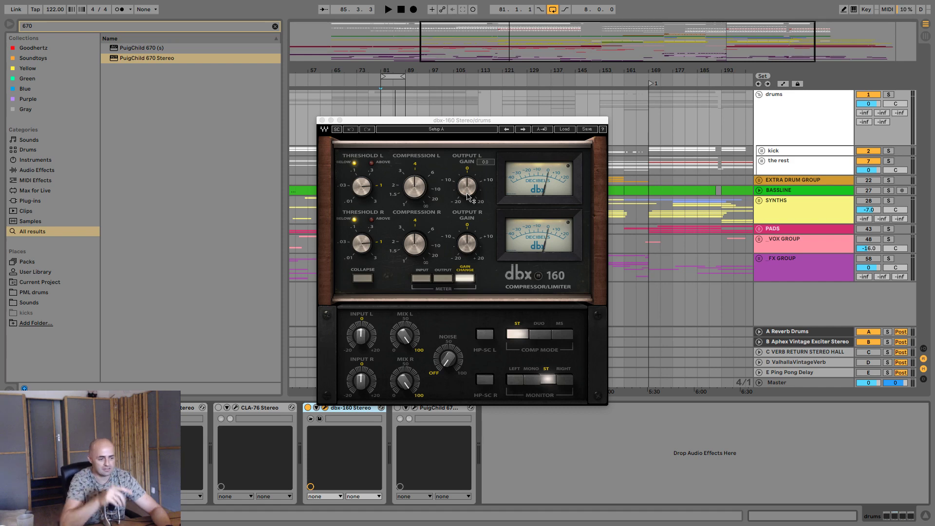
pyautogui.moveTo(406, 343)
pyautogui.mouseDown()
pyautogui.moveTo(406, 359)
pyautogui.moveTo(405, 342)
pyautogui.mouseUp()
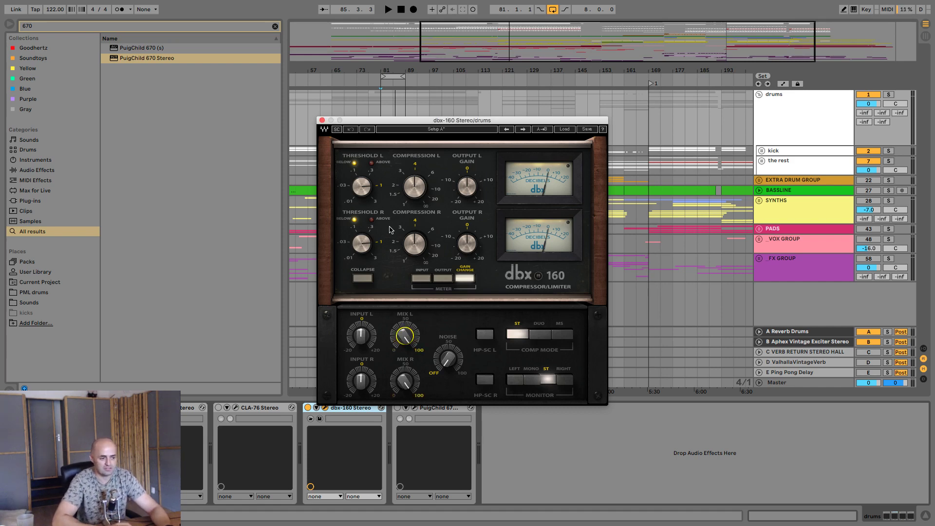
pyautogui.moveTo(468, 120); pyautogui.dragTo(441, 131)
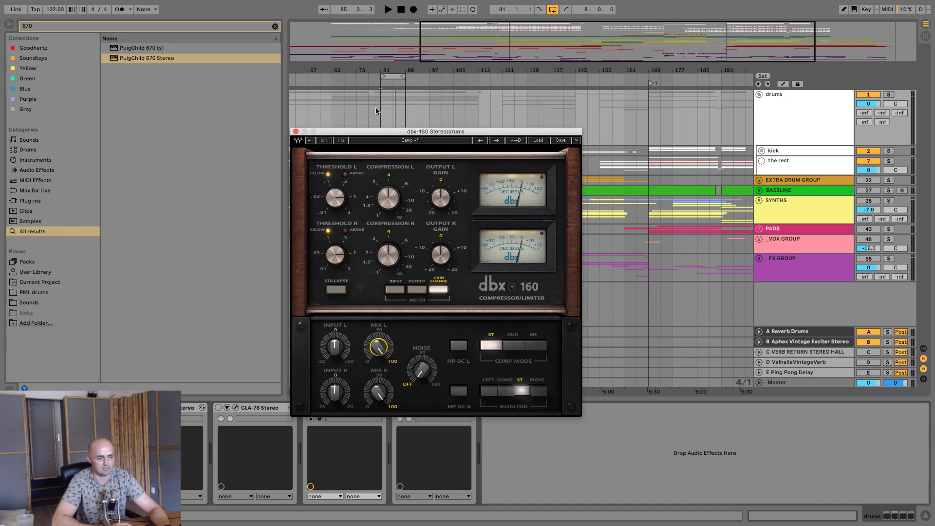
pyautogui.click(376, 110)
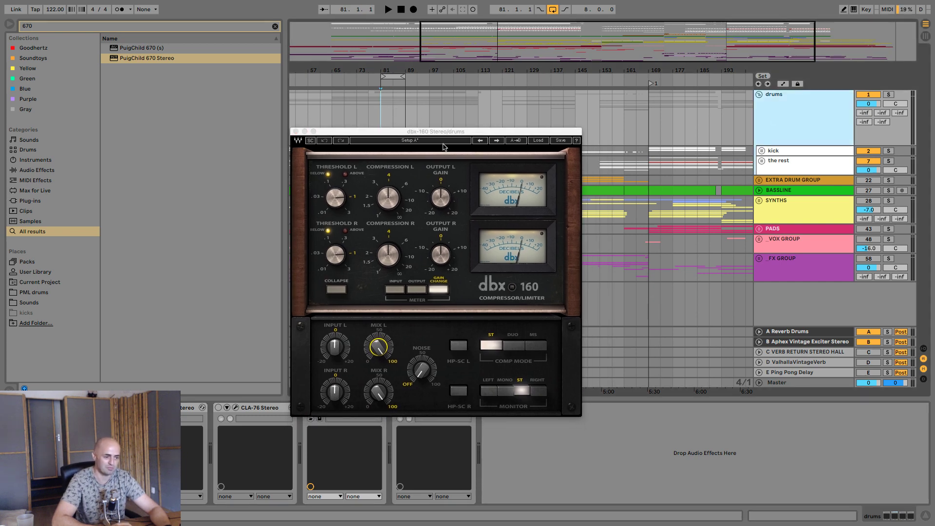
pyautogui.moveTo(452, 132); pyautogui.dragTo(494, 117)
pyautogui.press('space')
pyautogui.moveTo(378, 183); pyautogui.dragTo(379, 198)
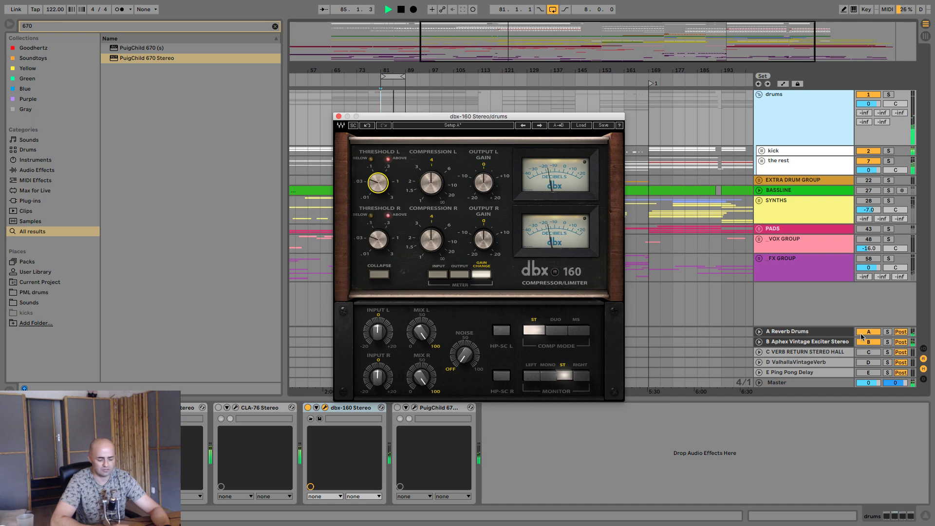
pyautogui.click(861, 334)
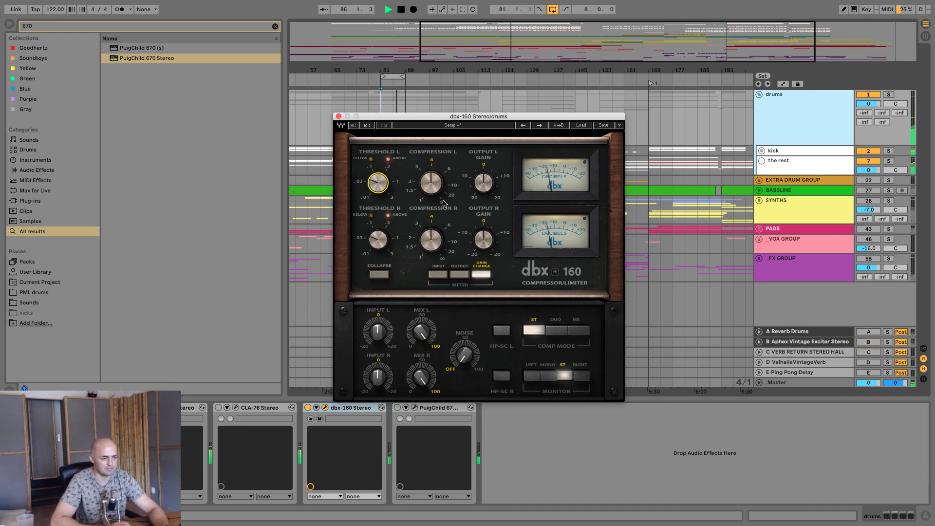
pyautogui.moveTo(385, 185); pyautogui.dragTo(385, 184)
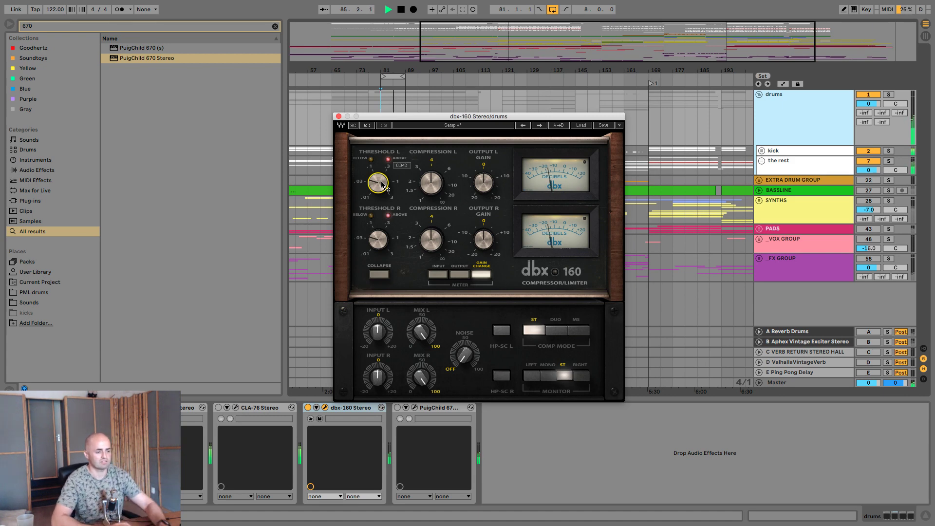
pyautogui.moveTo(383, 185); pyautogui.dragTo(383, 172)
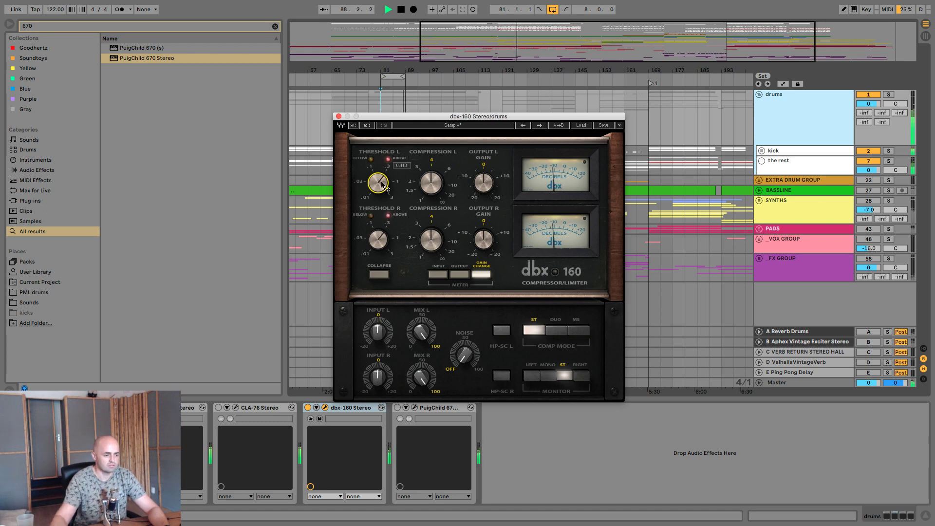
pyautogui.moveTo(382, 183); pyautogui.dragTo(382, 187)
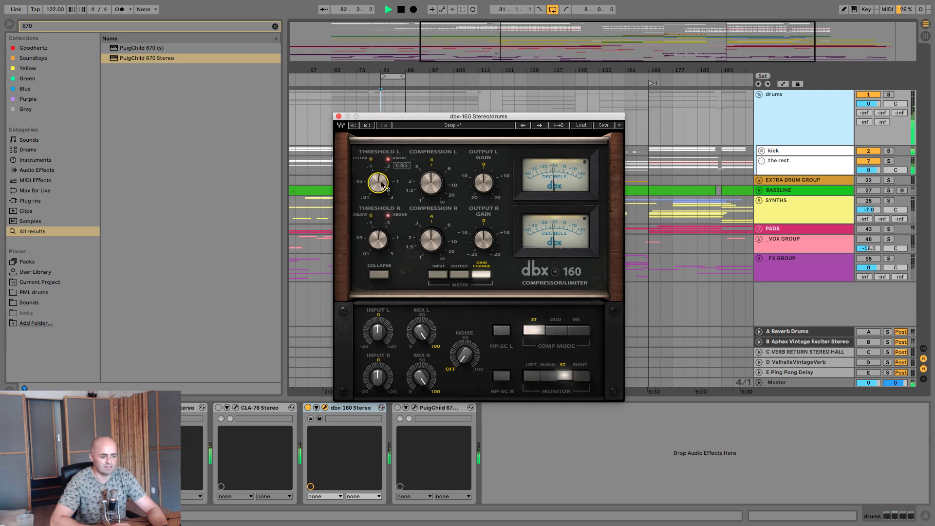
pyautogui.press('space')
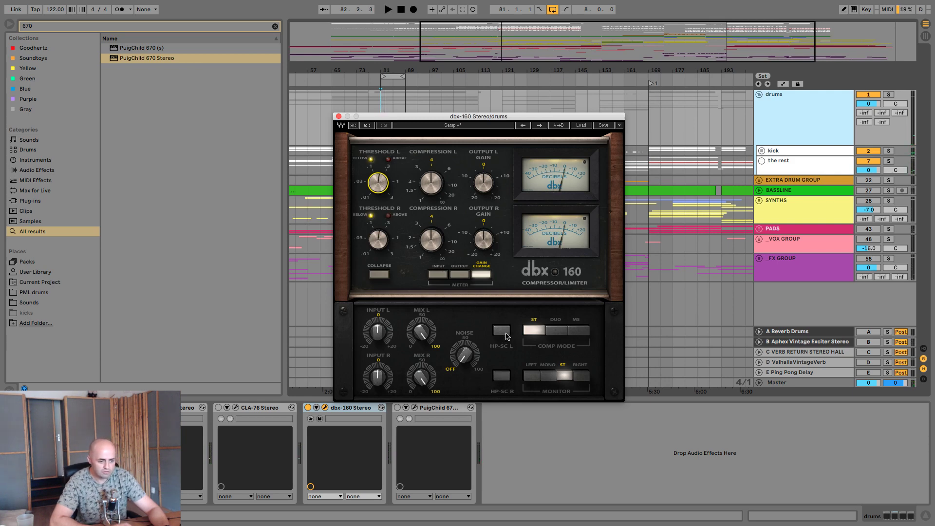
# - Engage the dbx-160's HP-SC filter on both channels and raise the threshold slightly during playback
pyautogui.click(501, 331)
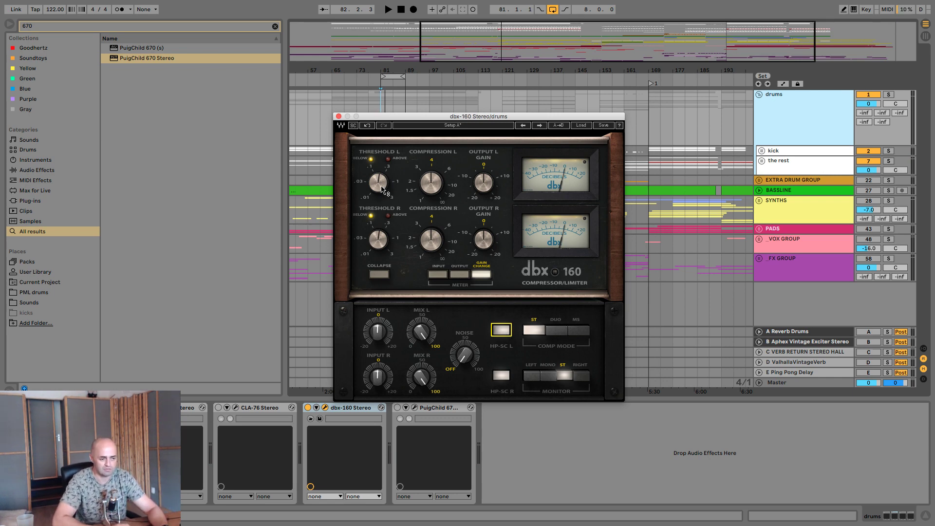
pyautogui.press('space')
pyautogui.moveTo(381, 184)
pyautogui.mouseDown()
pyautogui.moveTo(381, 168)
pyautogui.moveTo(381, 178)
pyautogui.mouseUp()
pyautogui.press('space')
# - During playback, blend the dbx-160 mix up from near zero to just under 50 percent, and try the noise control before returning it to off
pyautogui.moveTo(439, 189)
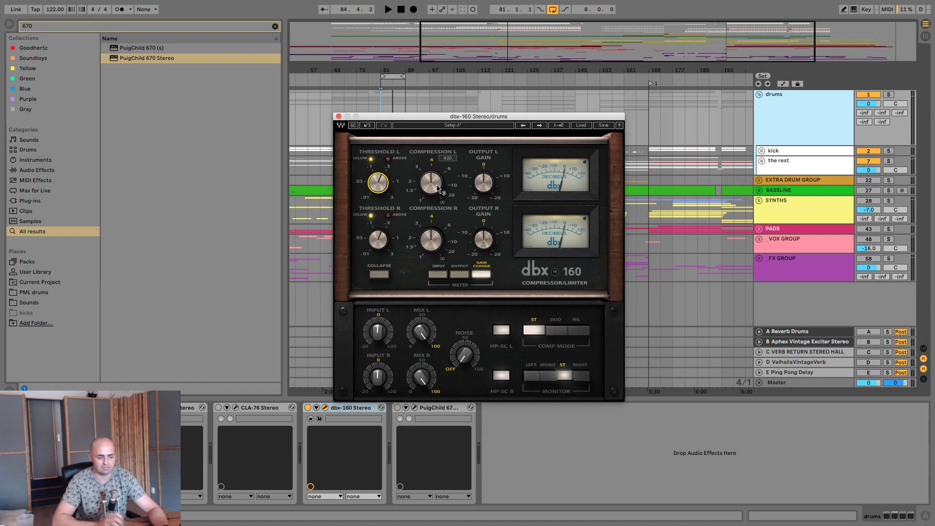
pyautogui.press('space')
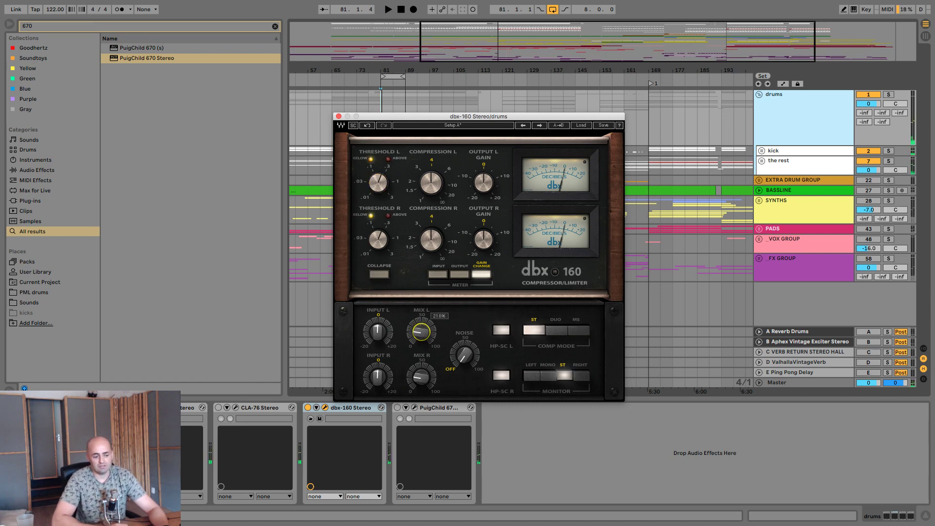
pyautogui.moveTo(421, 333); pyautogui.dragTo(421, 351)
pyautogui.press('space')
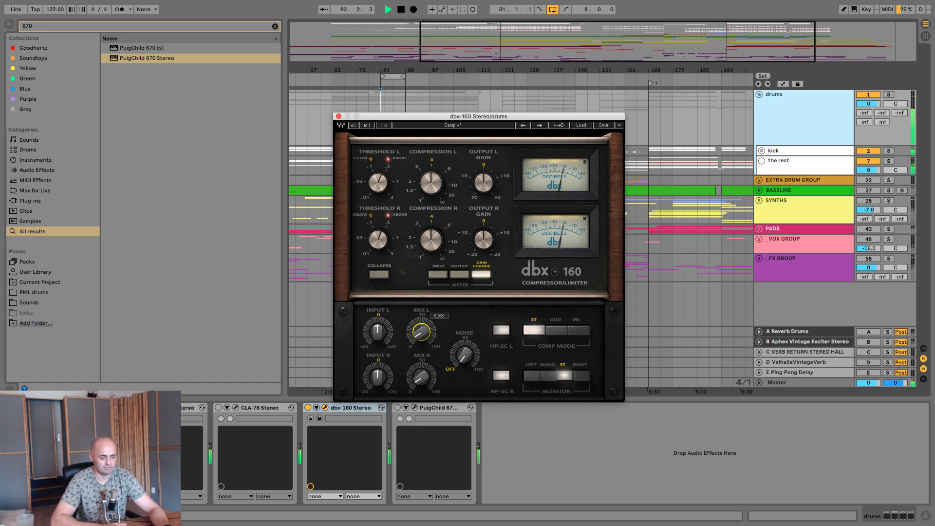
pyautogui.moveTo(422, 332)
pyautogui.mouseDown()
pyautogui.moveTo(421, 295)
pyautogui.moveTo(421, 340)
pyautogui.moveTo(421, 325)
pyautogui.mouseUp()
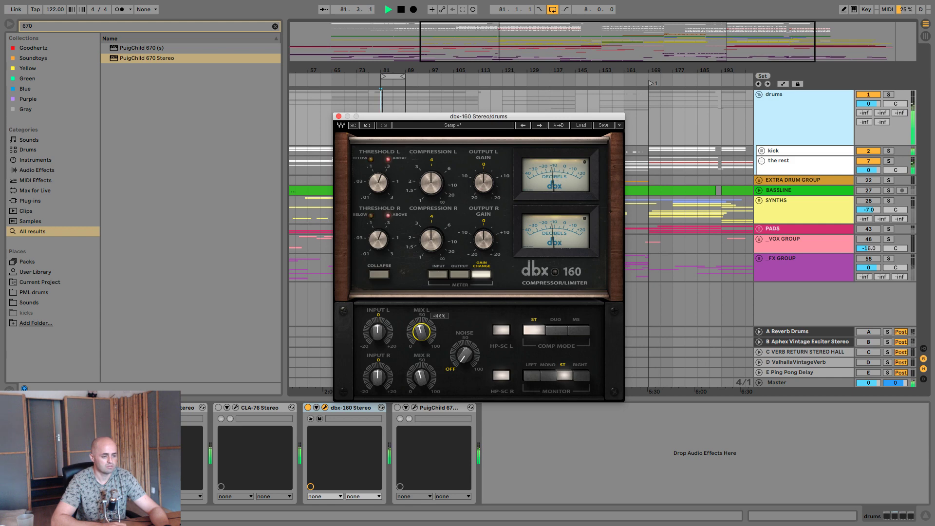
pyautogui.moveTo(465, 355); pyautogui.dragTo(465, 336)
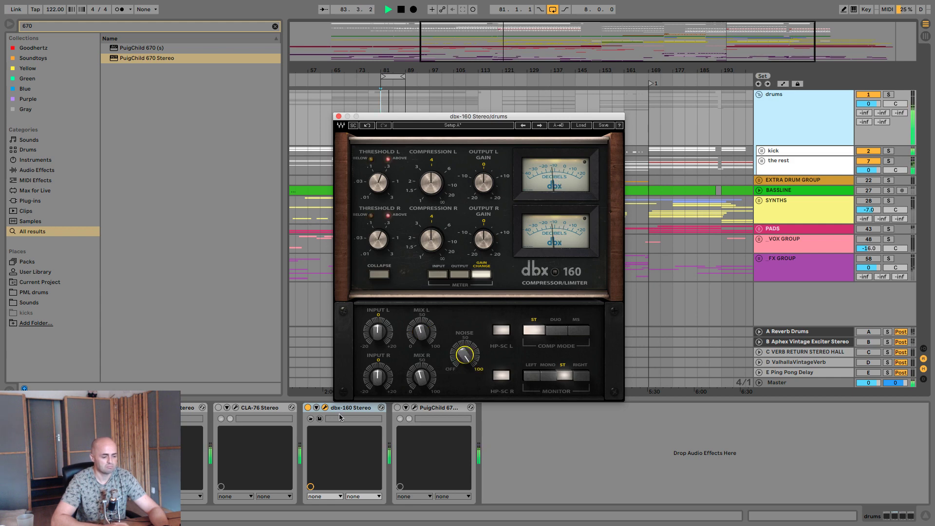
pyautogui.moveTo(462, 355)
pyautogui.mouseDown()
pyautogui.moveTo(462, 378)
pyautogui.moveTo(461, 353)
pyautogui.mouseUp()
# - Raise the dbx-160 output gain to 1.5, compare the drums with the compressor bypassed and active, and close its window
pyautogui.click(308, 408)
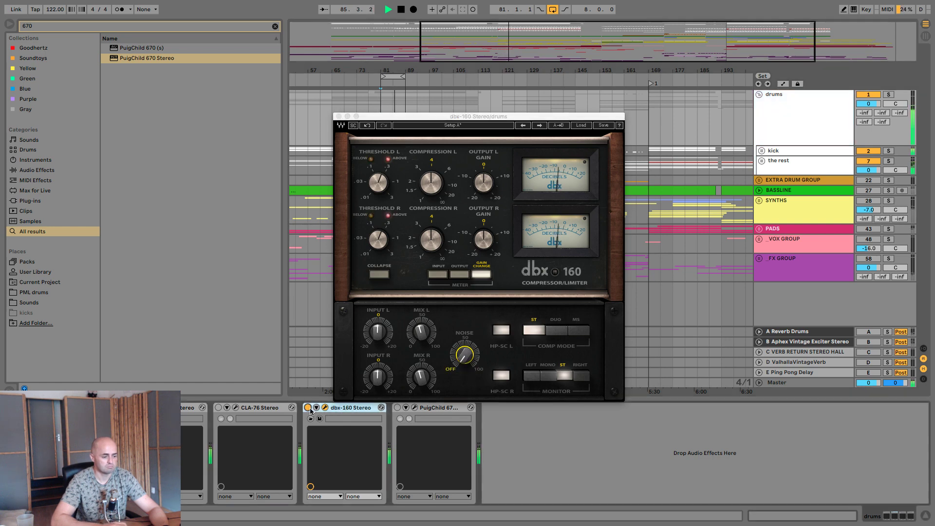
pyautogui.click(308, 408)
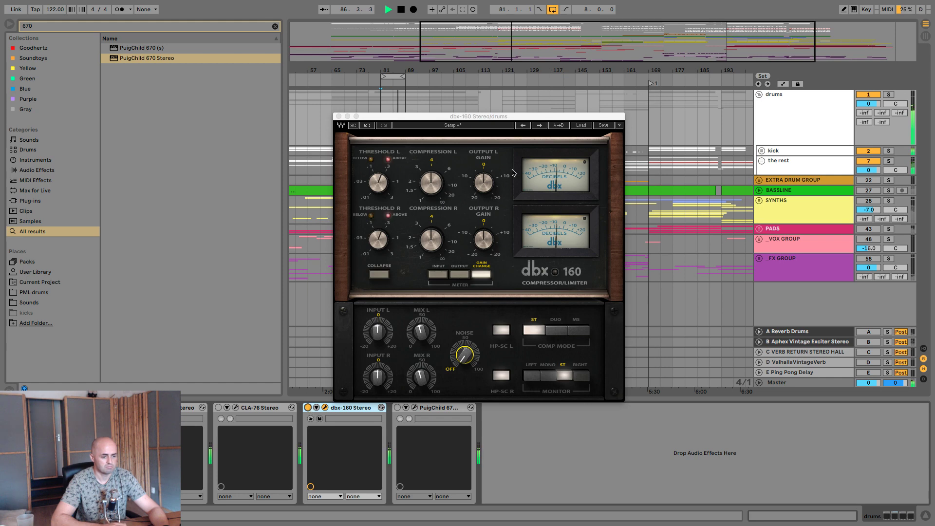
pyautogui.click(484, 183)
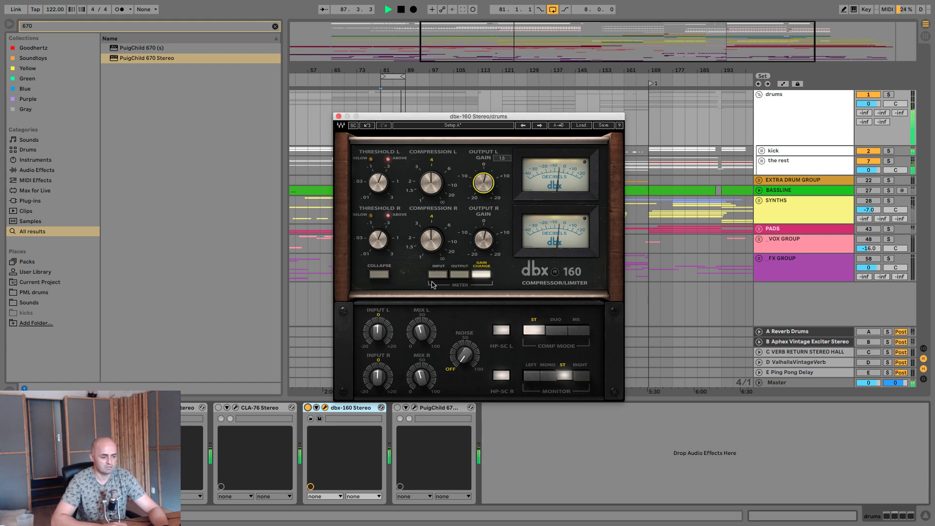
pyautogui.click(308, 408)
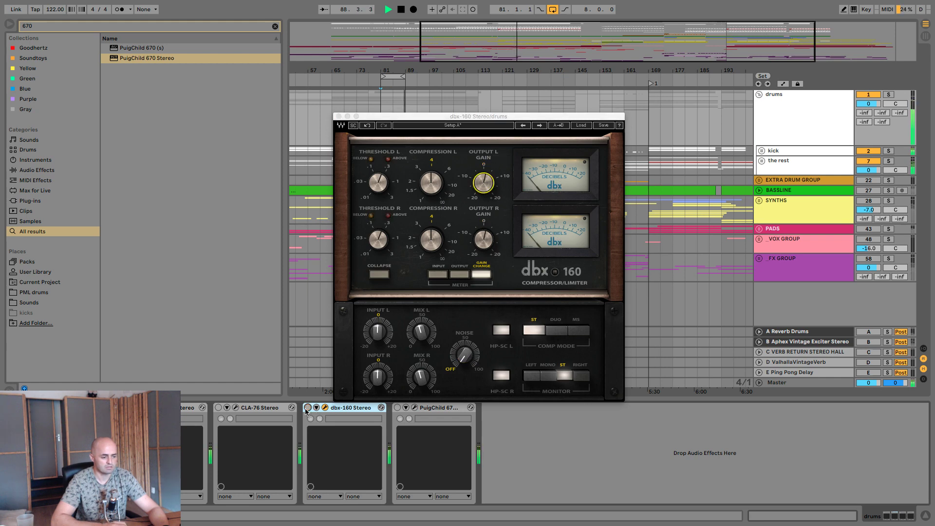
pyautogui.click(307, 408)
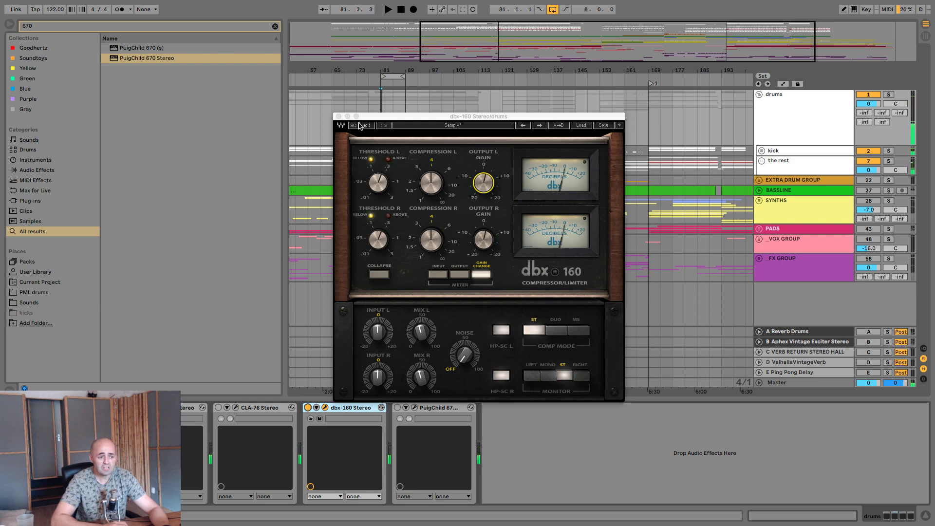
pyautogui.click(339, 116)
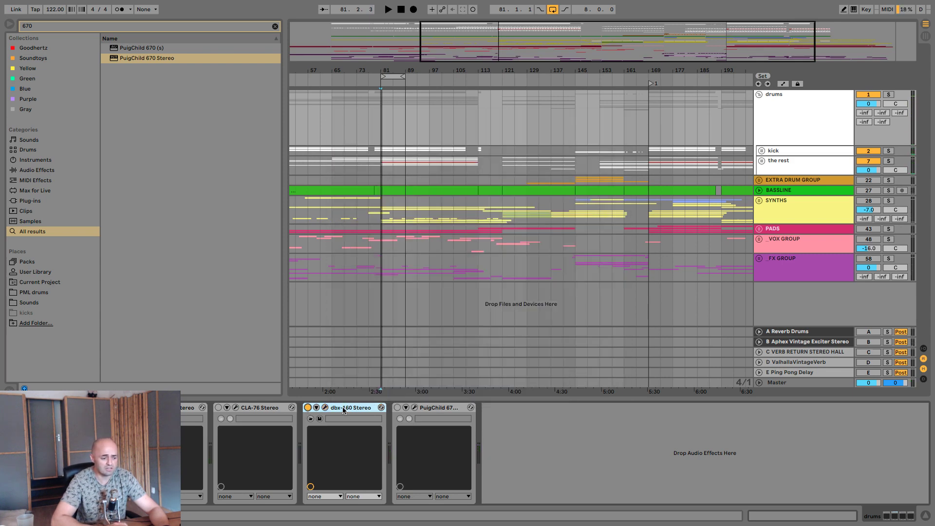
# - Deactivate the dbx-160, and activate and open the PuigChild 670 on the drums group
pyautogui.click(308, 409)
pyautogui.click(401, 412)
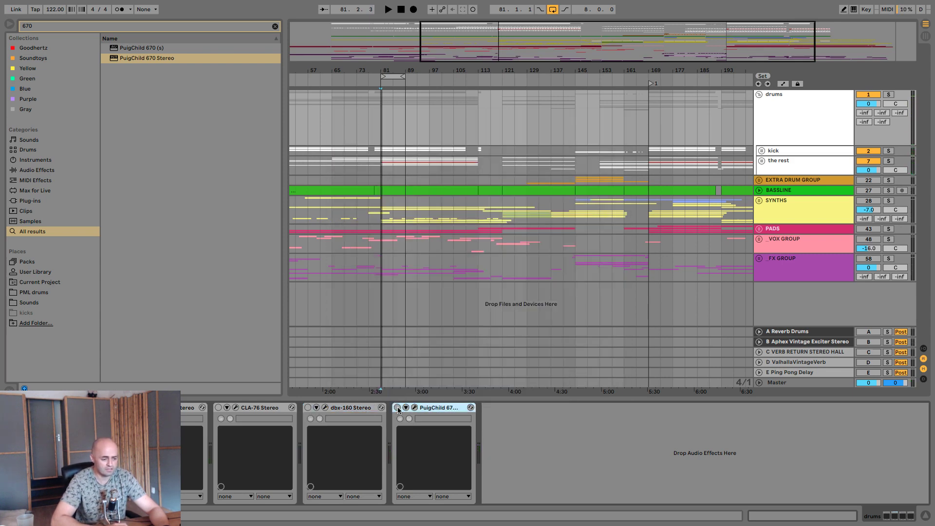
pyautogui.click(398, 407)
pyautogui.click(415, 409)
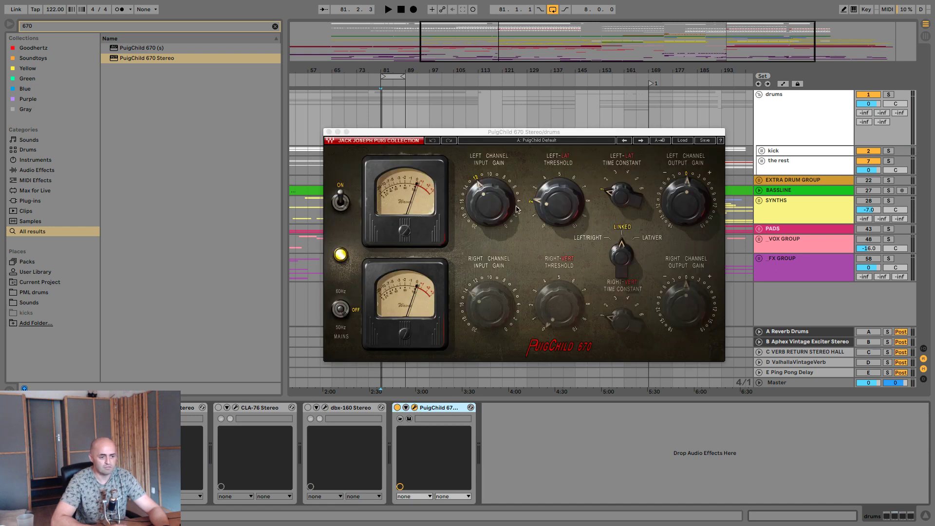
pyautogui.moveTo(536, 137); pyautogui.dragTo(509, 113)
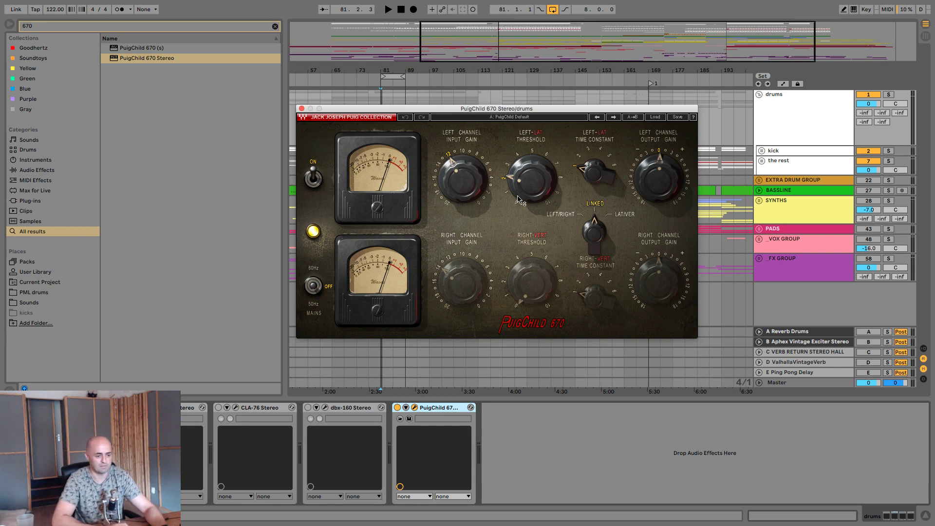
# - Try time constant 6 on the PuigChild 670, return it to 1, and play the drums with a high threshold
pyautogui.click(595, 184)
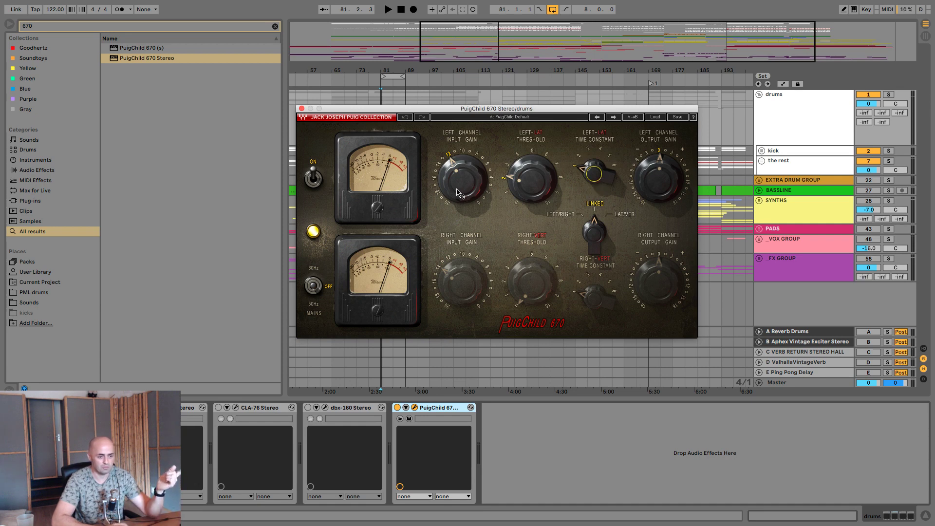
pyautogui.click(534, 182)
pyautogui.click(598, 177)
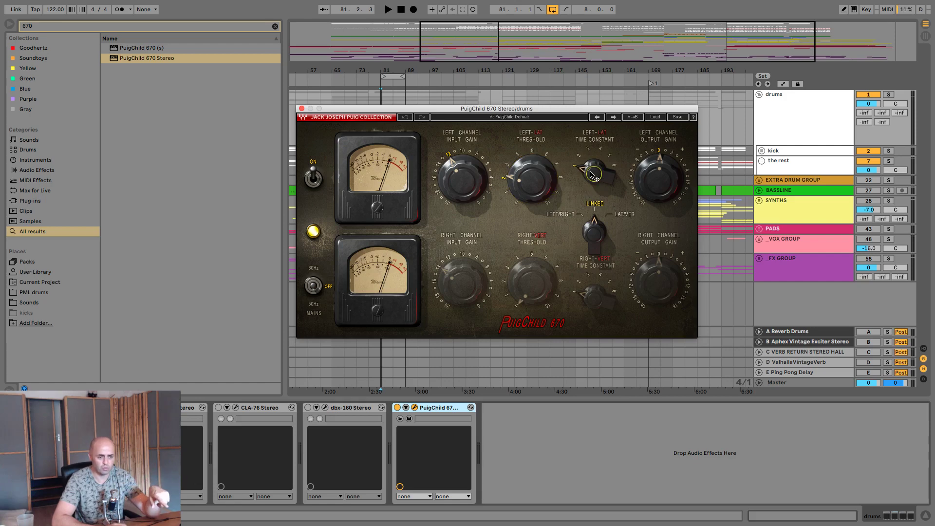
pyautogui.moveTo(593, 175); pyautogui.dragTo(593, 151)
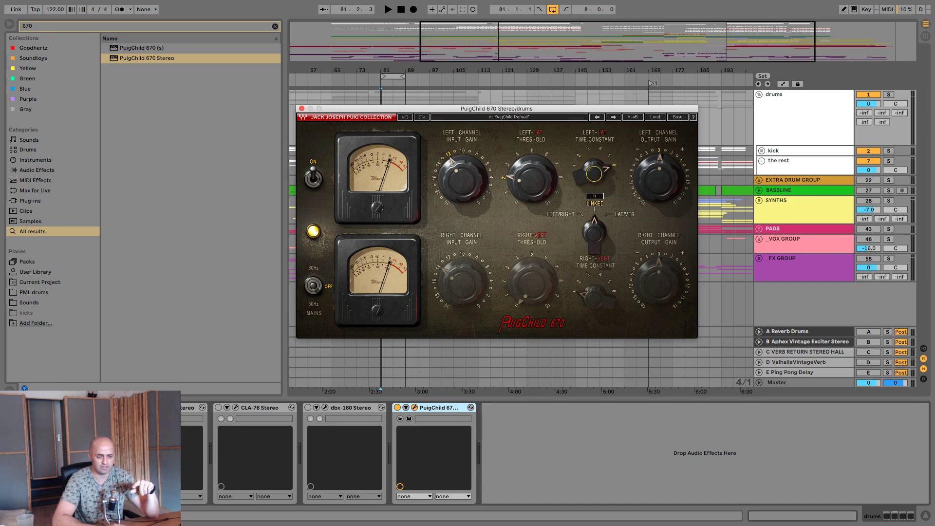
pyautogui.moveTo(594, 174); pyautogui.dragTo(541, 146)
pyautogui.press('space')
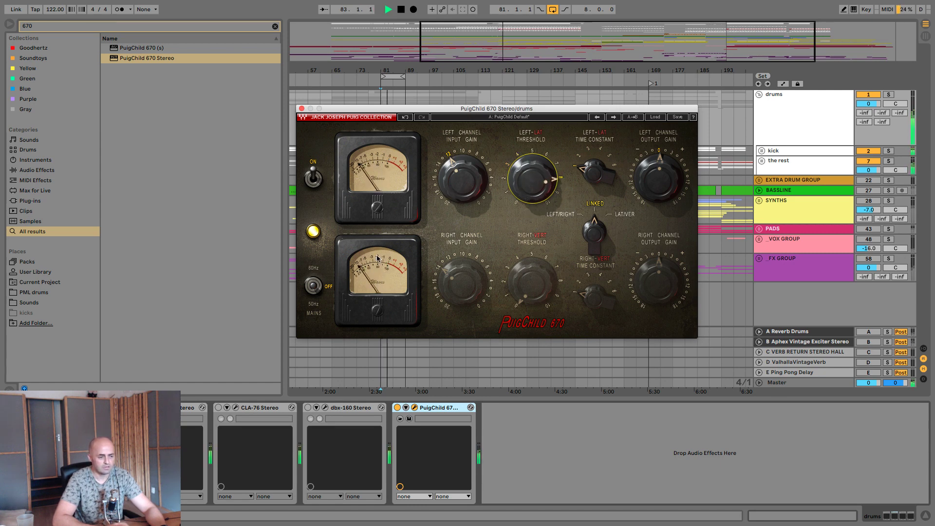
# - Step the PuigChild 670 time constant through several positions during playback, including 4 and 3, ending on 2
pyautogui.moveTo(600, 185); pyautogui.dragTo(599, 179)
pyautogui.scroll(1, 601, 182)
pyautogui.scroll(1, 600, 182)
pyautogui.scroll(1, 600, 181)
pyautogui.scroll(1, 601, 181)
pyautogui.scroll(-2, 600, 181)
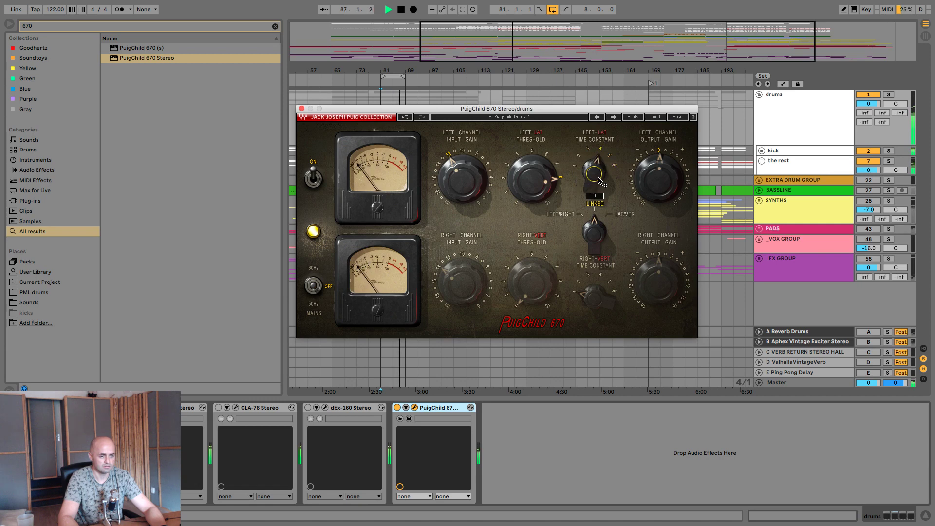
pyautogui.scroll(-1, 600, 181)
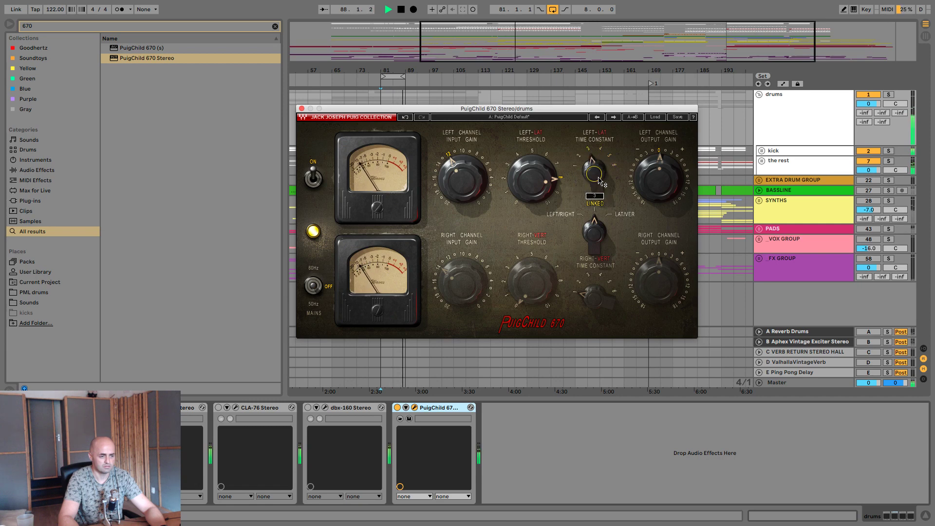
pyautogui.scroll(-1, 600, 182)
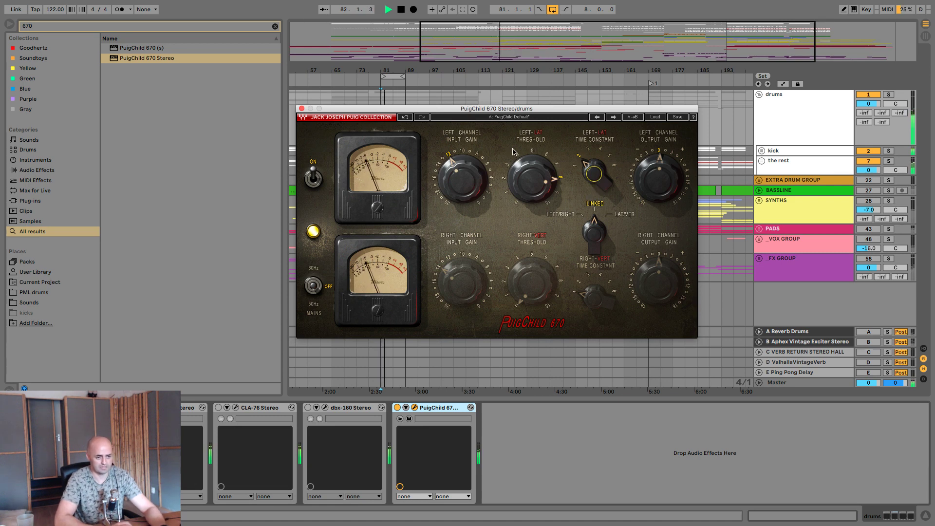
# - Lower the PuigChild 670 threshold to 0.2, audition slightly higher settings, and bring it back to near its minimum
pyautogui.moveTo(544, 171)
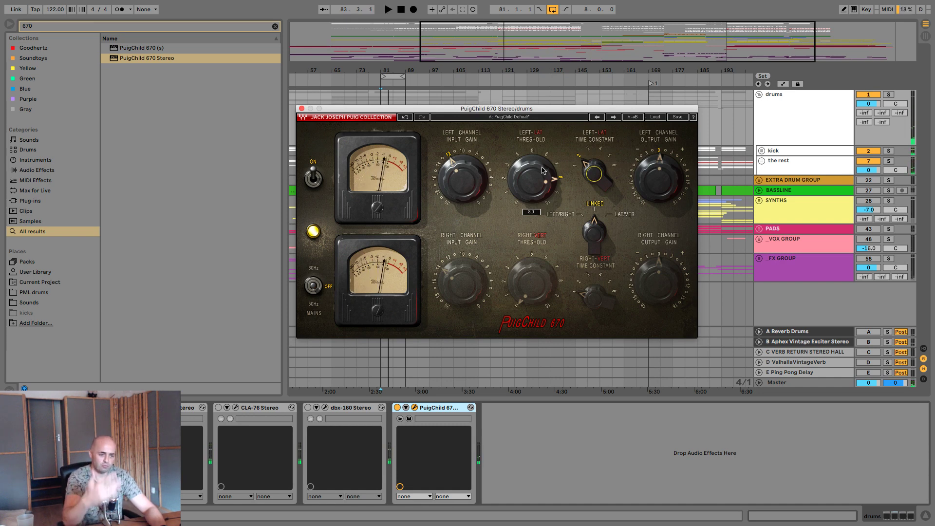
pyautogui.moveTo(544, 170); pyautogui.dragTo(544, 219)
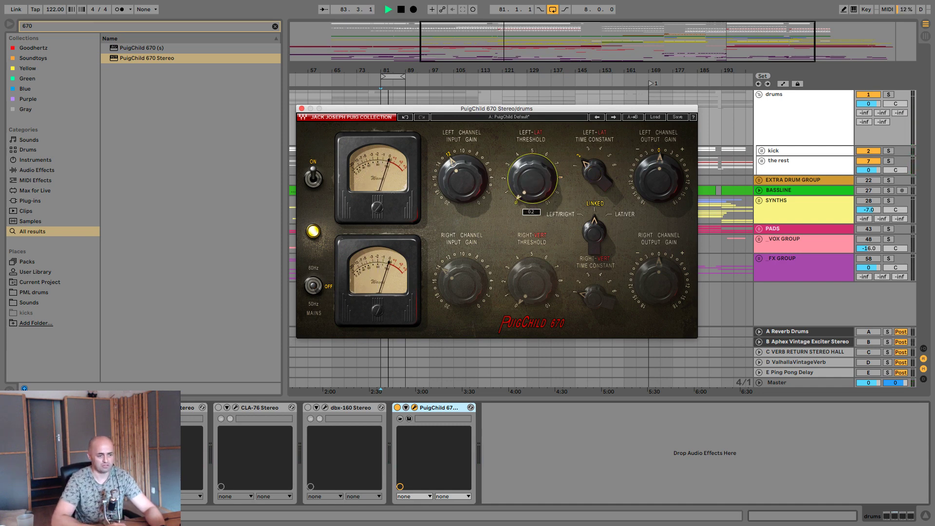
pyautogui.press('space')
pyautogui.press('space')
pyautogui.moveTo(544, 171); pyautogui.dragTo(544, 166)
pyautogui.press('space')
pyautogui.click(436, 413)
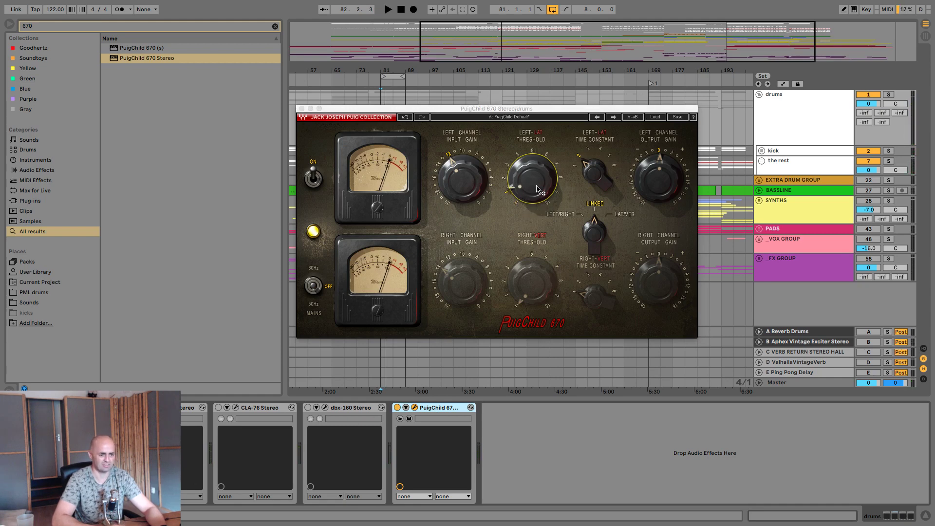
pyautogui.moveTo(538, 189); pyautogui.dragTo(434, 392)
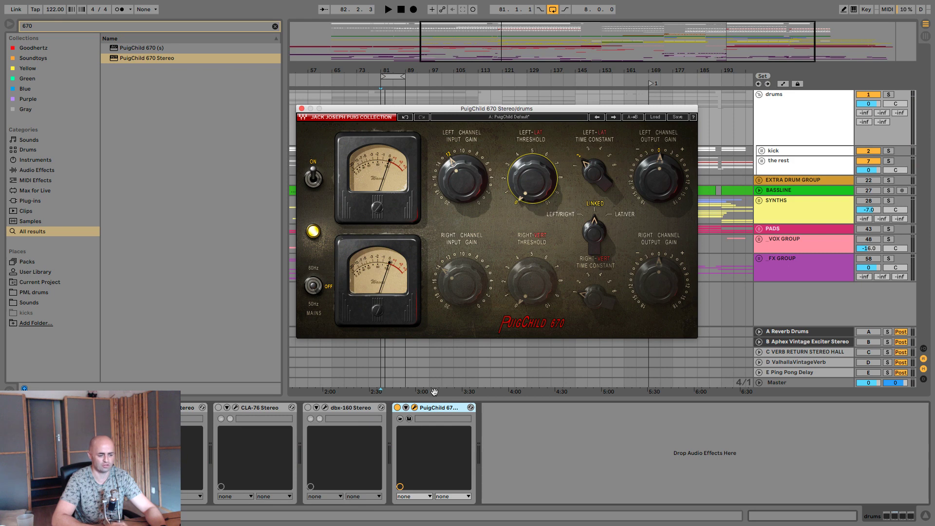
# - Compare the drums with the PuigChild 670 bypassed and active, and delete it from the drums group
pyautogui.click(397, 408)
pyautogui.press('space')
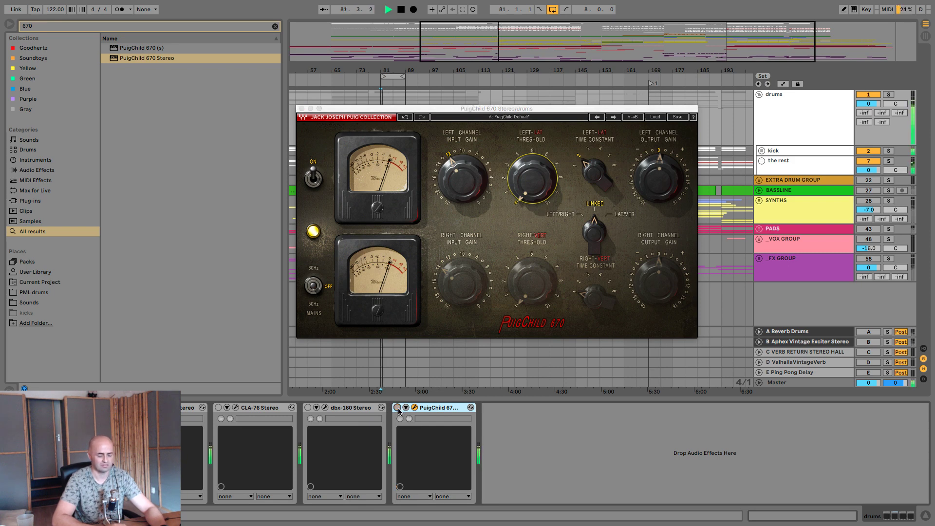
pyautogui.click(398, 408)
pyautogui.press('space')
pyautogui.press('Delete')
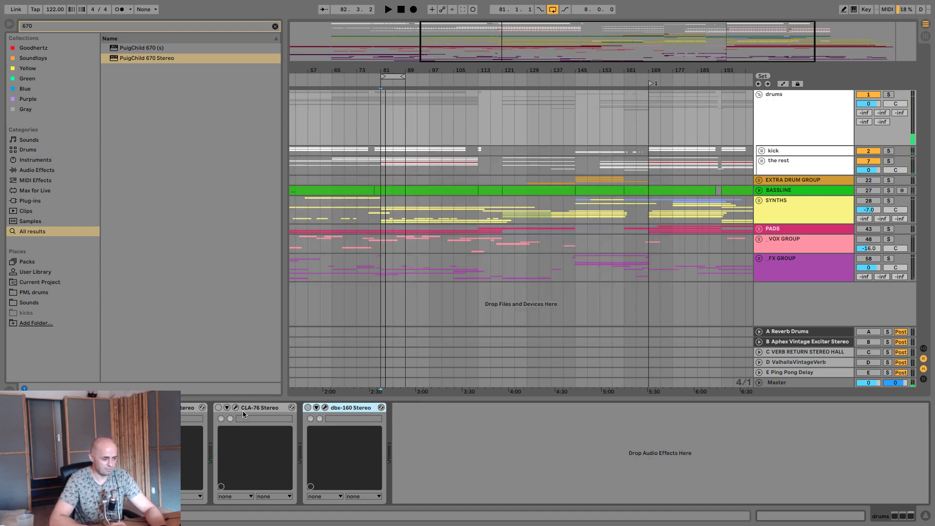
# - Activate and open the CLA-76 on the drums group, and set its release near 7 and attack to about 3.87
pyautogui.click(219, 407)
pyautogui.click(236, 407)
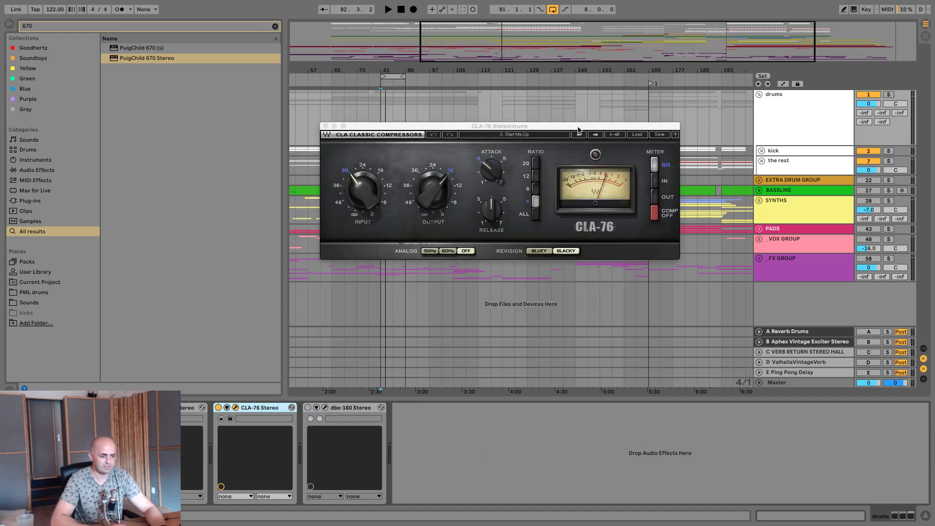
pyautogui.moveTo(550, 128); pyautogui.dragTo(529, 178)
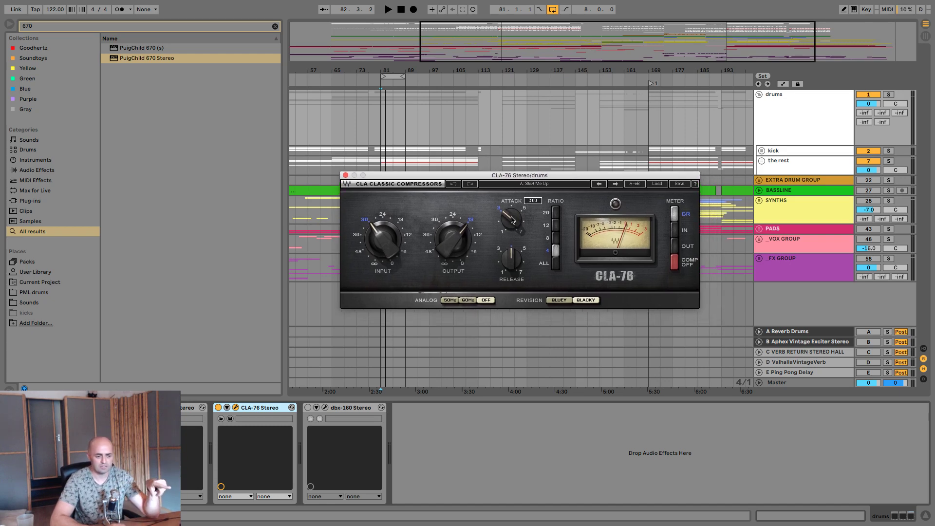
pyautogui.moveTo(515, 263)
pyautogui.mouseDown()
pyautogui.moveTo(516, 222)
pyautogui.moveTo(515, 272)
pyautogui.mouseUp()
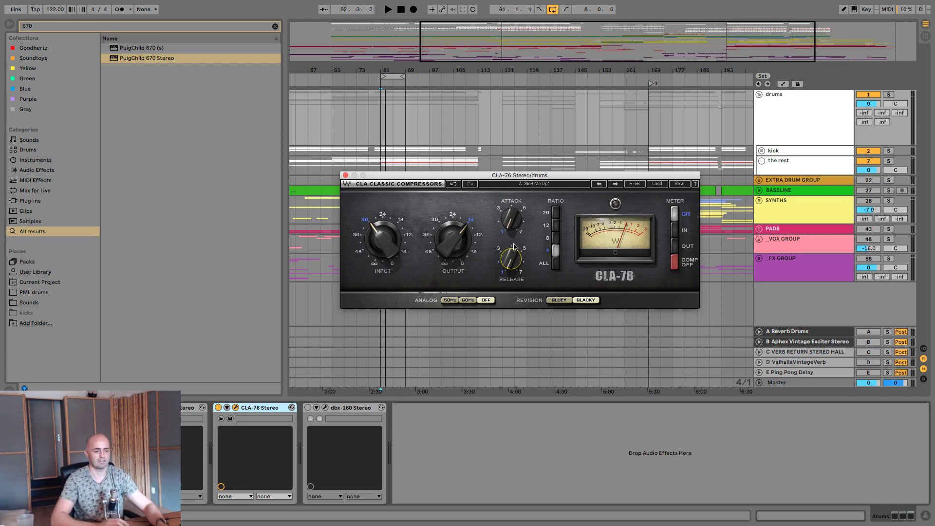
pyautogui.moveTo(510, 270); pyautogui.dragTo(511, 216)
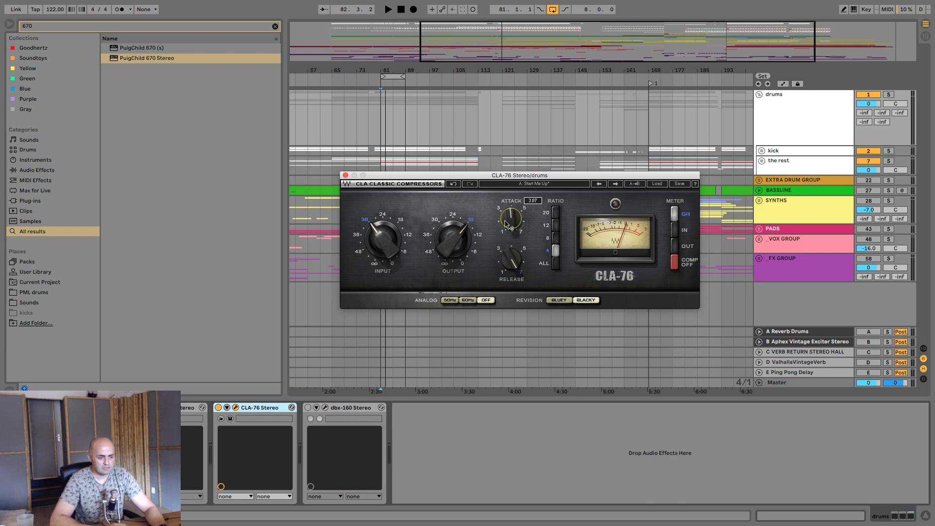
# - Set the CLA-76 input to about 18 and output to about 24 while playing the drums
pyautogui.moveTo(383, 239); pyautogui.dragTo(382, 222)
pyautogui.moveTo(453, 239); pyautogui.dragTo(454, 247)
pyautogui.press('space')
pyautogui.moveTo(383, 239); pyautogui.dragTo(383, 230)
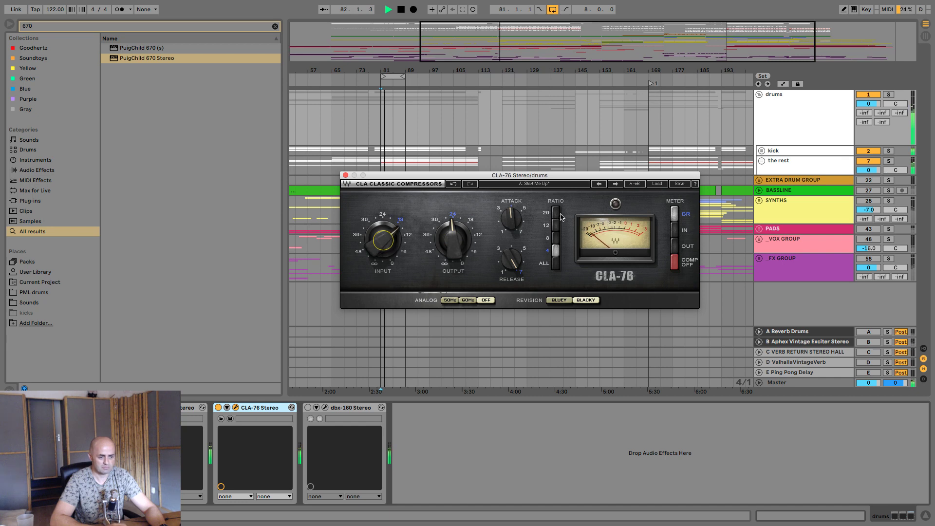
# - Switch the CLA-76 ratio to 8 and on to 12, and try attack settings around 5.40 during playback
pyautogui.click(557, 239)
pyautogui.click(556, 226)
pyautogui.click(511, 217)
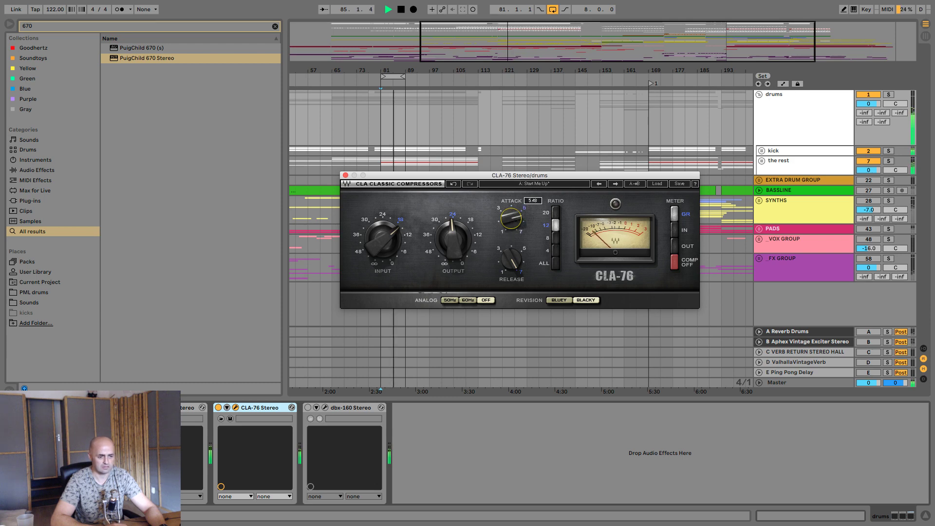
pyautogui.moveTo(511, 217); pyautogui.dragTo(511, 234)
# - Audition the CLA-76 ALL and 12 ratios, settle on ratio 8, and fine-tune the attack near 5
pyautogui.click(555, 266)
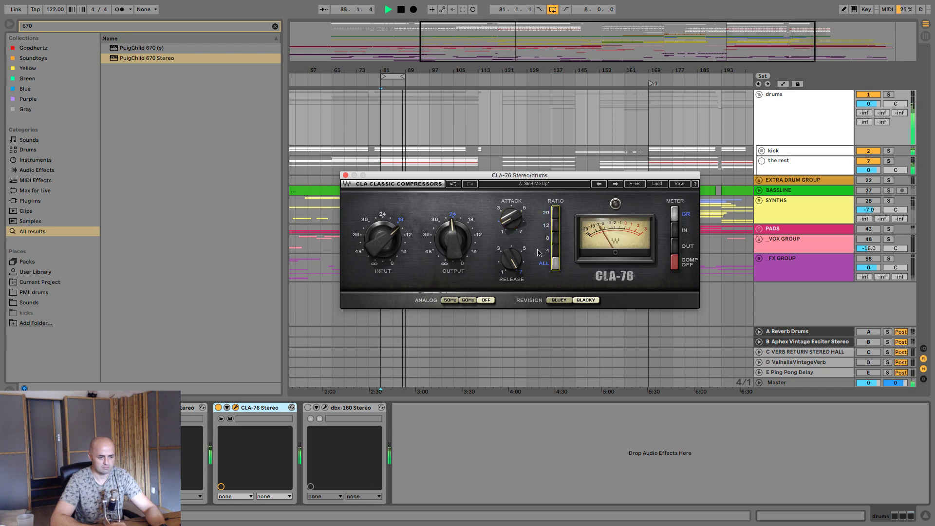
pyautogui.click(555, 266)
pyautogui.moveTo(511, 219)
pyautogui.mouseDown()
pyautogui.moveTo(511, 211)
pyautogui.moveTo(515, 223)
pyautogui.mouseUp()
pyautogui.click(549, 226)
pyautogui.click(549, 238)
pyautogui.moveTo(512, 219)
pyautogui.mouseDown()
pyautogui.moveTo(511, 241)
pyautogui.moveTo(512, 220)
pyautogui.mouseUp()
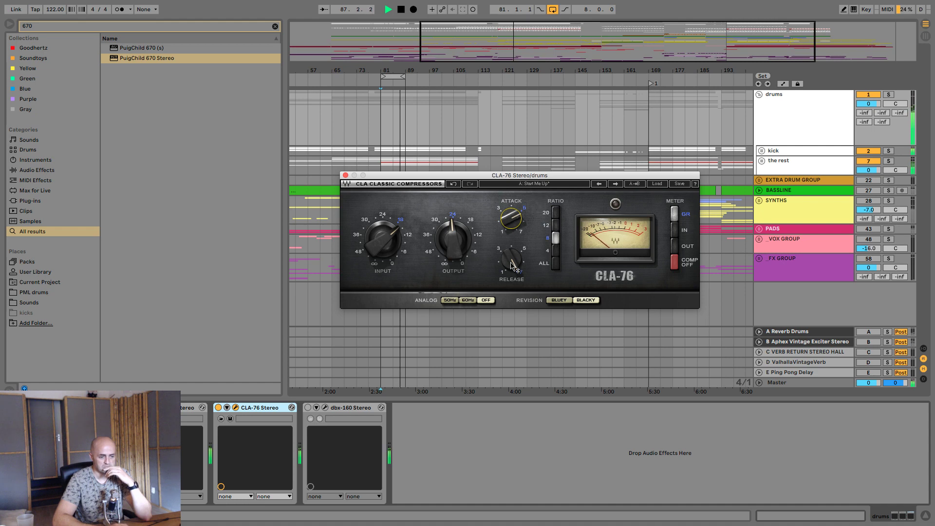
# - Audition the CLA-76 attack and release on the drums, comparing release settings of 1 and 7 during playback, and leave release near 7
pyautogui.moveTo(512, 262)
pyautogui.mouseDown()
pyautogui.moveTo(512, 281)
pyautogui.moveTo(511, 262)
pyautogui.mouseUp()
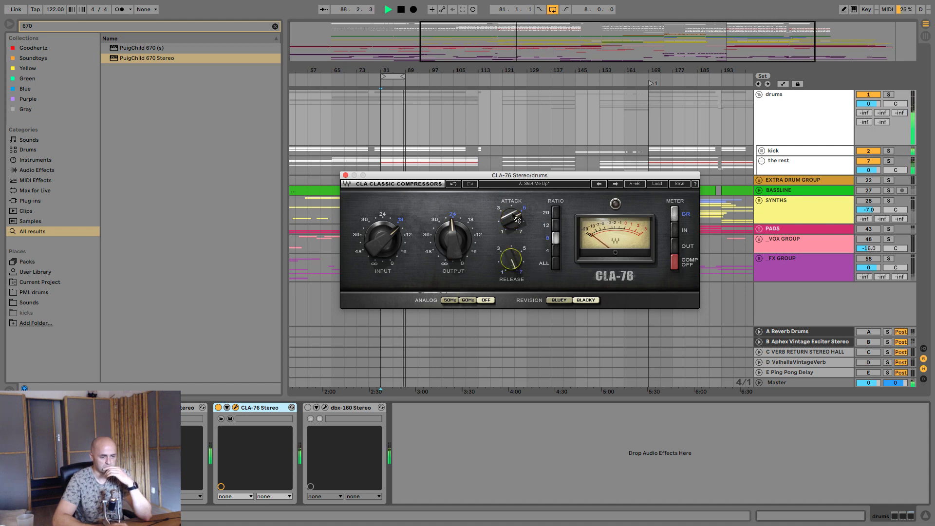
pyautogui.moveTo(512, 218)
pyautogui.mouseDown()
pyautogui.moveTo(511, 232)
pyautogui.moveTo(513, 218)
pyautogui.mouseUp()
pyautogui.press('space')
pyautogui.moveTo(510, 260)
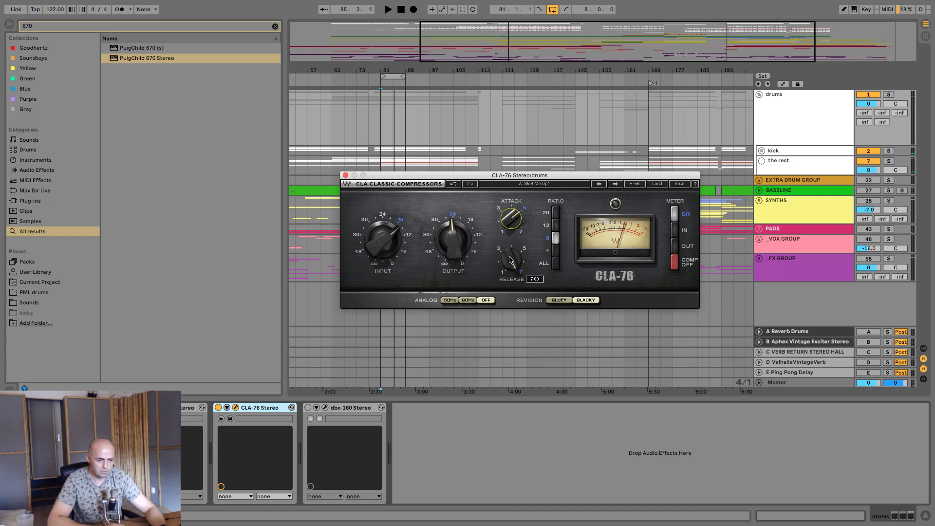
pyautogui.moveTo(510, 259)
pyautogui.mouseDown()
pyautogui.moveTo(510, 282)
pyautogui.moveTo(510, 237)
pyautogui.moveTo(511, 263)
pyautogui.mouseUp()
pyautogui.press('space')
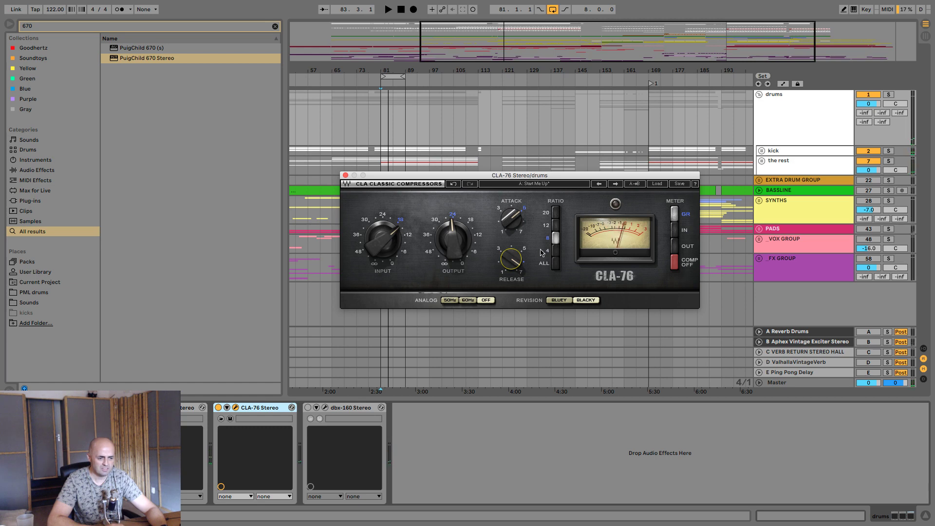
pyautogui.moveTo(509, 254); pyautogui.dragTo(509, 277)
pyautogui.press('space')
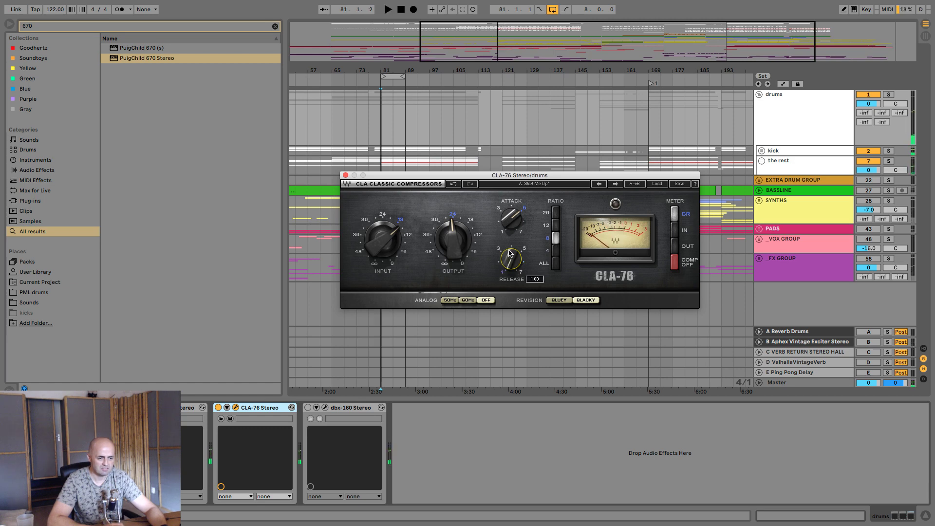
pyautogui.moveTo(509, 263); pyautogui.dragTo(509, 234)
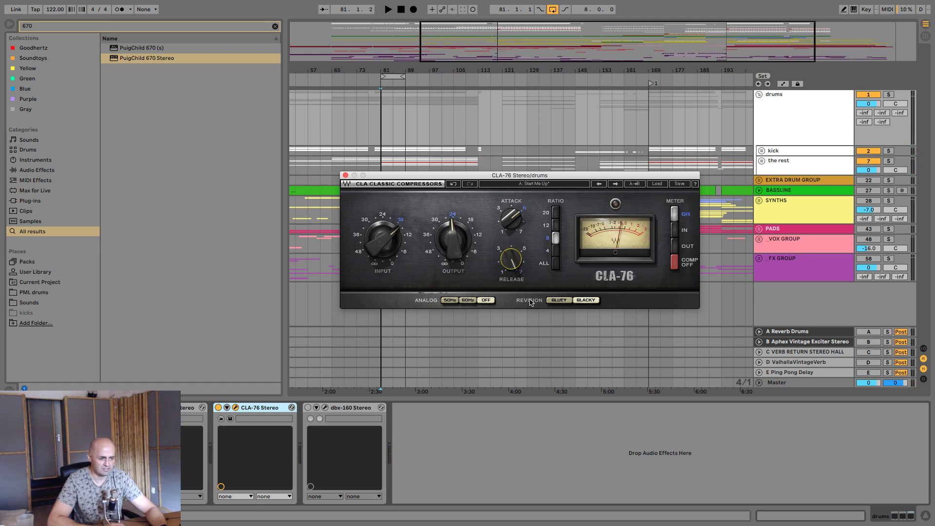
# - Switch the CLA-76 revision to Bluey and audition it on the looped drums
pyautogui.click(555, 301)
pyautogui.press('space')
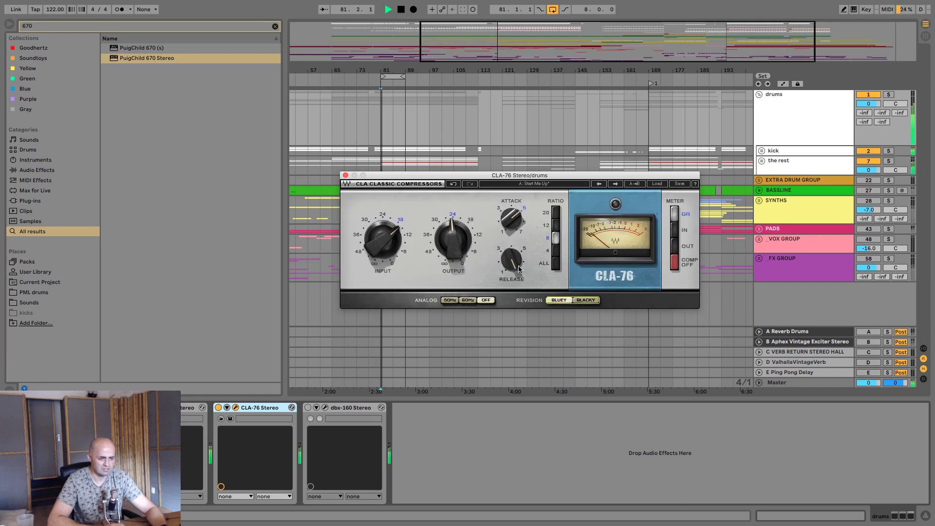
pyautogui.press('space')
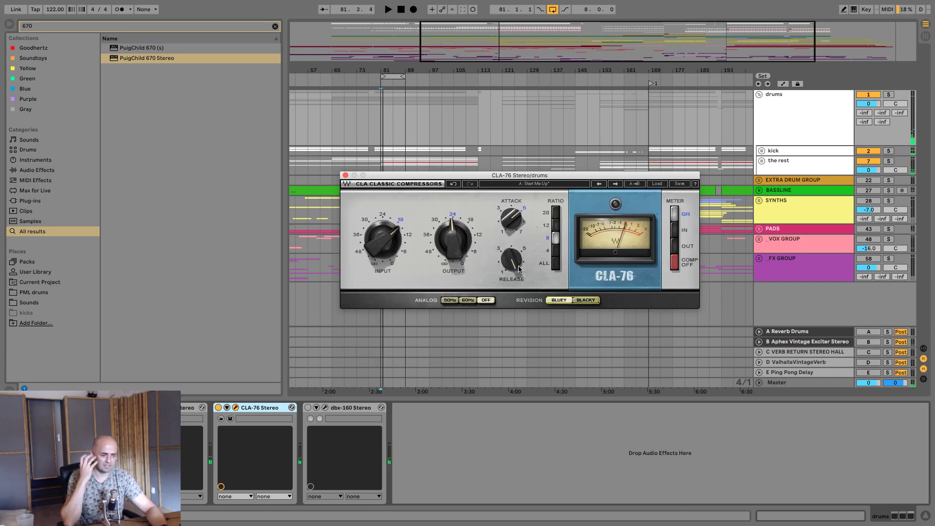
pyautogui.press('space')
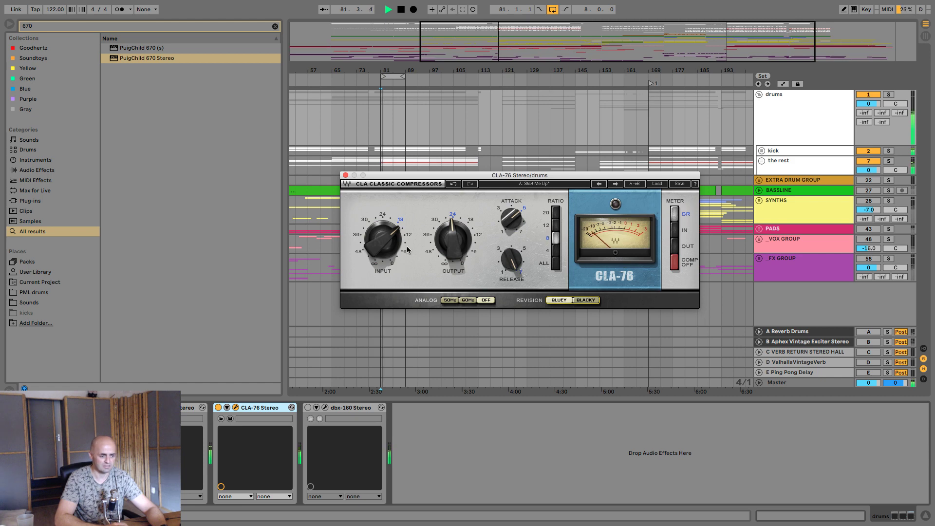
# - Lower the CLA-76 input to between 30 and 36 and listen to the drums with that setting
pyautogui.press('space')
pyautogui.moveTo(385, 239)
pyautogui.mouseDown()
pyautogui.moveTo(385, 265)
pyautogui.moveTo(383, 225)
pyautogui.mouseUp()
pyautogui.press('space')
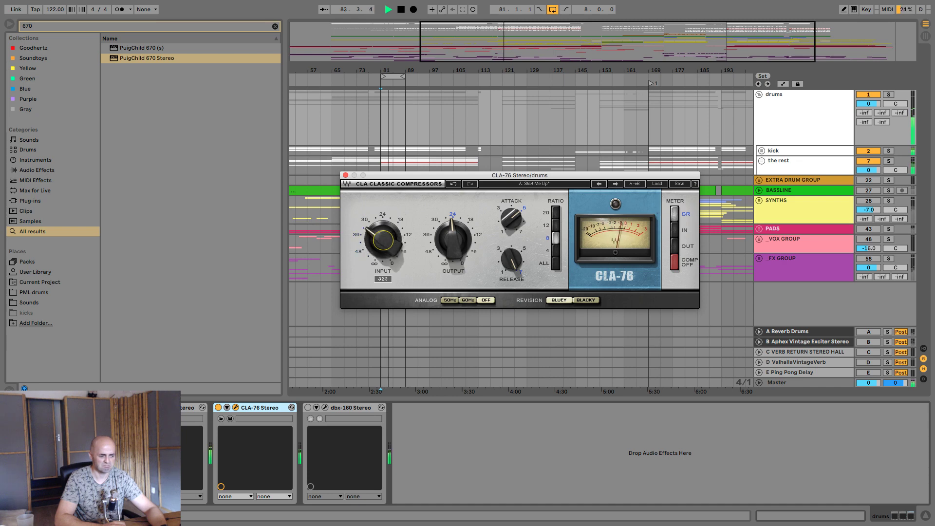
pyautogui.press('space')
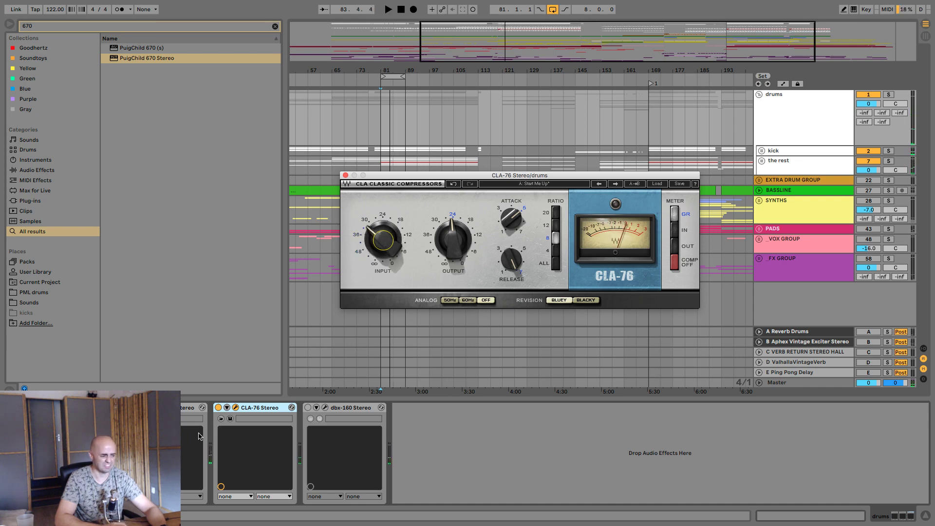
# - Delete the CLA-76 Stereo compressor from the drums group's device chain
pyautogui.click(249, 405)
pyautogui.press('Delete')
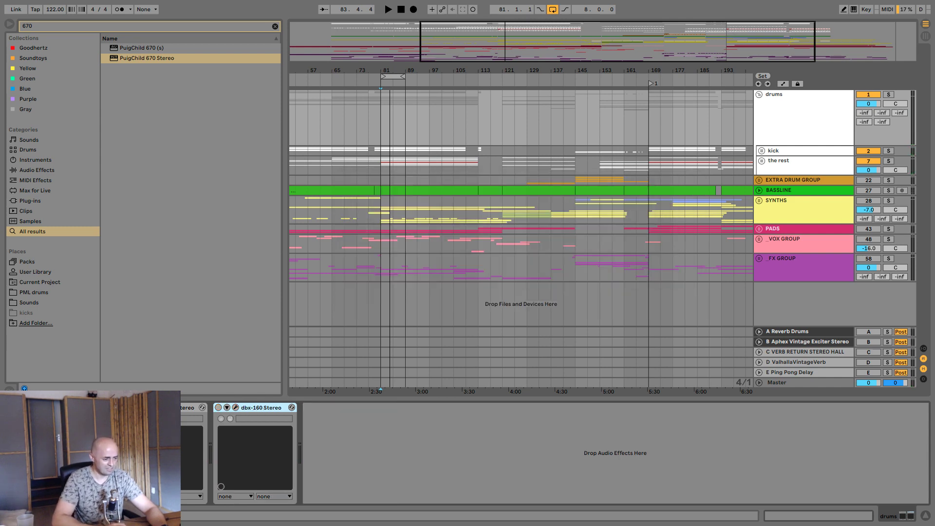
# - Open the API-2500 on the drums group and examine its ratio, attack, release and thrust controls
pyautogui.moveTo(491, 209); pyautogui.dragTo(496, 117)
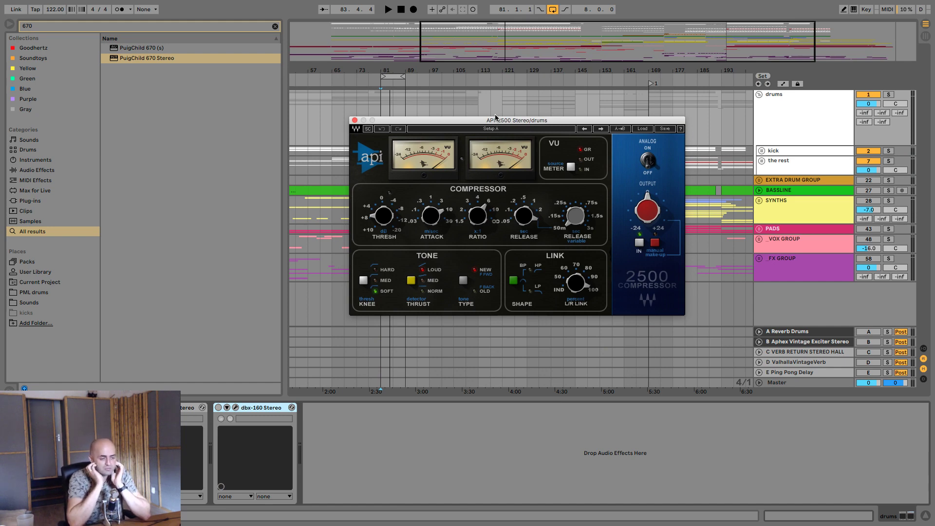
pyautogui.moveTo(477, 218)
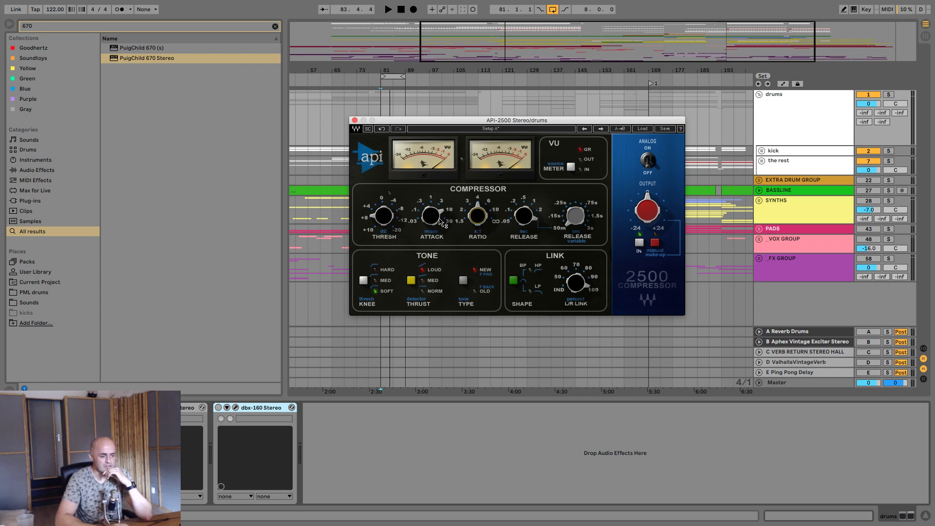
pyautogui.moveTo(437, 222)
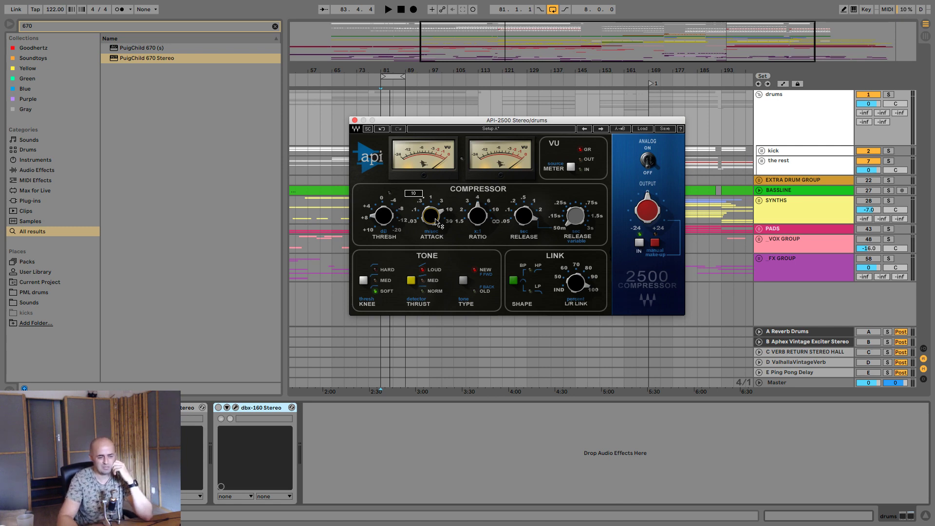
pyautogui.moveTo(568, 196)
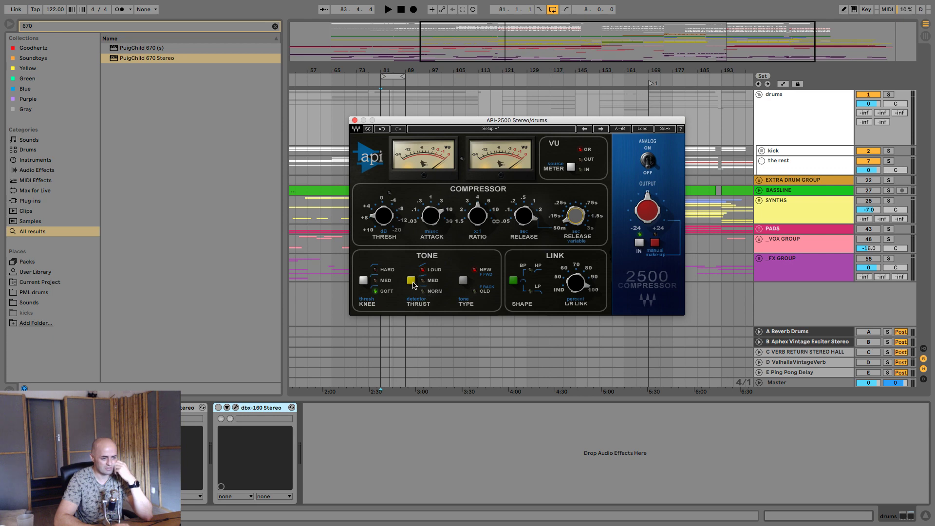
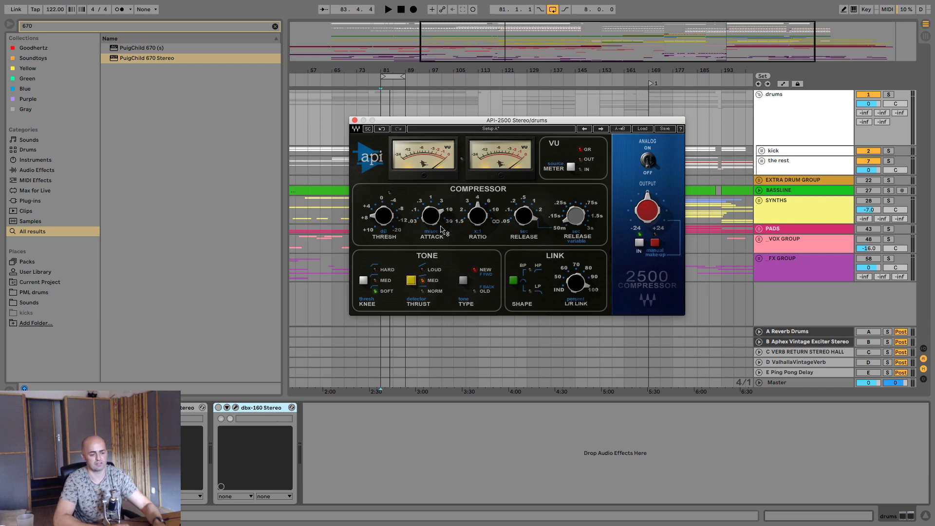
# - Fine-tune the API-2500 threshold and audition the looped drums with the attack at 1
pyautogui.press('space')
pyautogui.moveTo(393, 223)
pyautogui.mouseDown()
pyautogui.moveTo(392, 208)
pyautogui.moveTo(389, 232)
pyautogui.moveTo(388, 222)
pyautogui.mouseUp()
pyautogui.press('space')
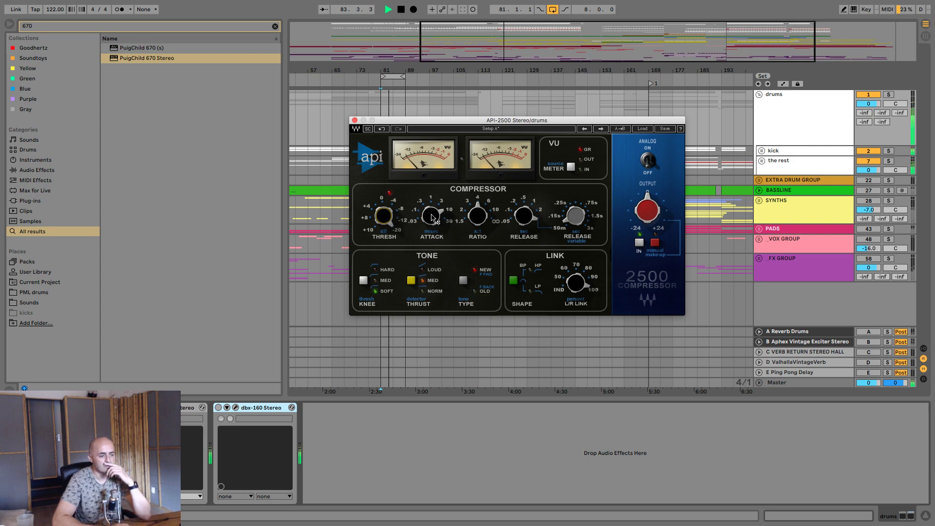
pyautogui.scroll(-2, 431, 217)
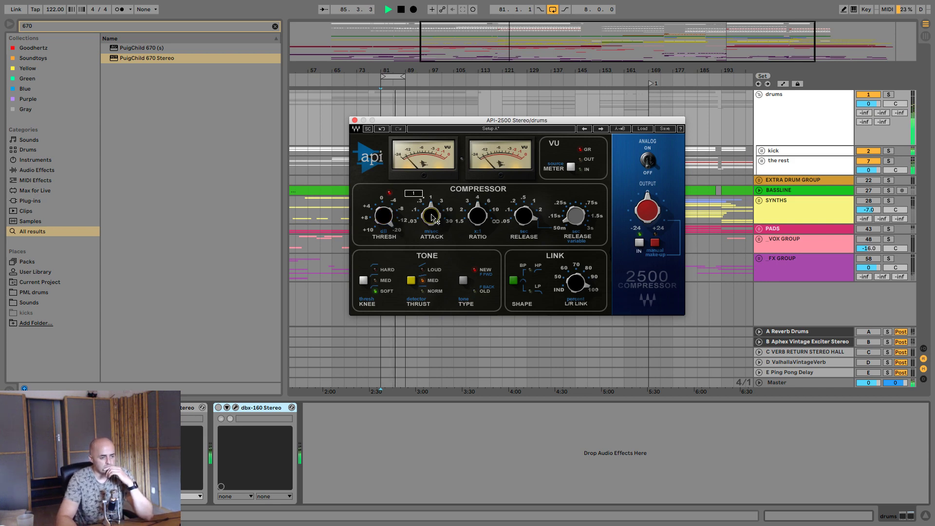
pyautogui.moveTo(568, 213)
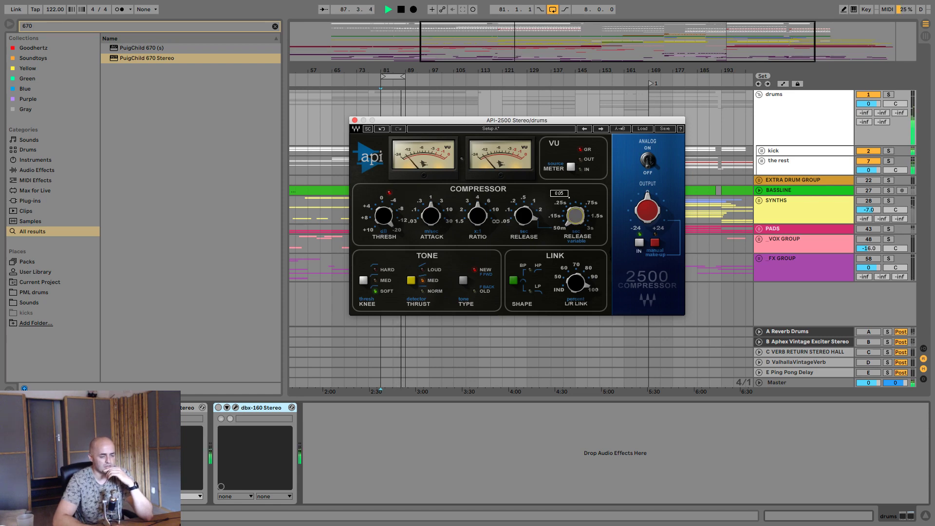
# - Compare the API-2500's detector Thrust settings, including Loud, on the looped drums
pyautogui.click(410, 281)
pyautogui.click(410, 282)
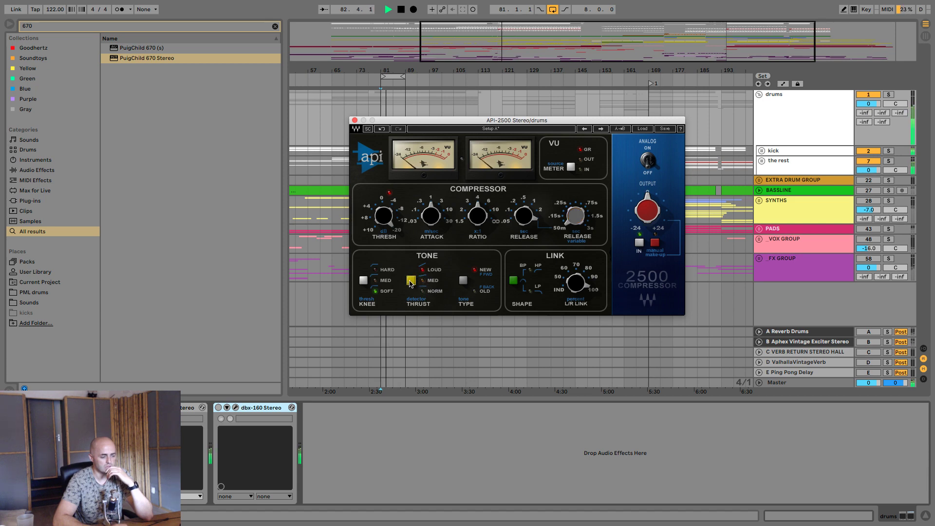
pyautogui.click(410, 281)
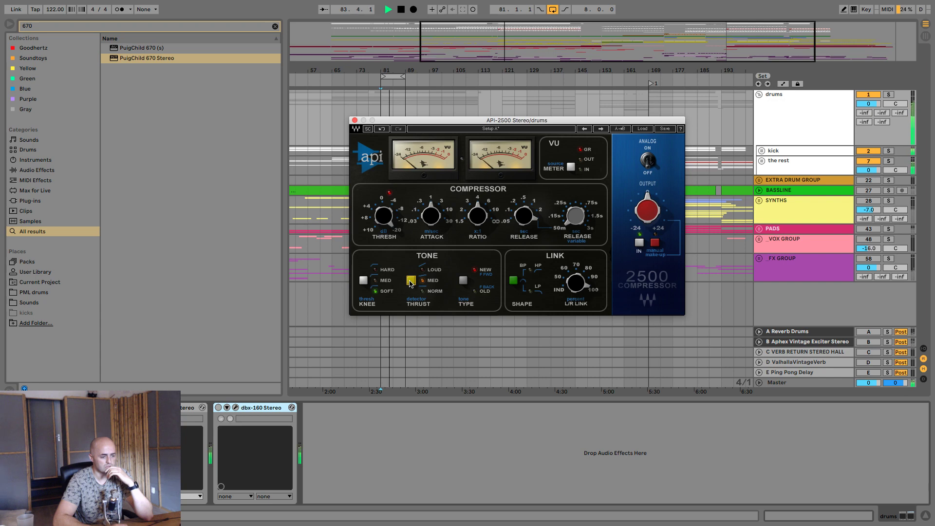
pyautogui.press('space')
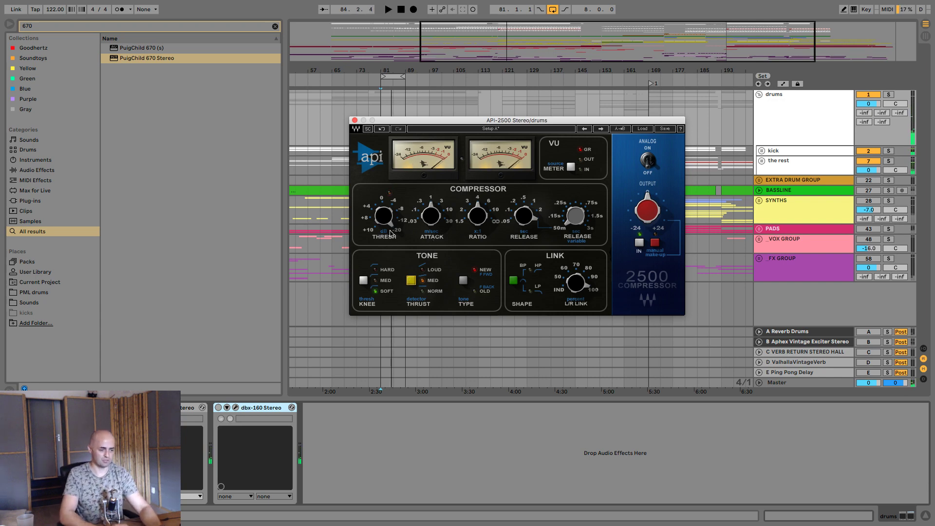
# - Readjust the API-2500 threshold while listening to the drum loop
pyautogui.moveTo(384, 220); pyautogui.dragTo(385, 268)
pyautogui.press('space')
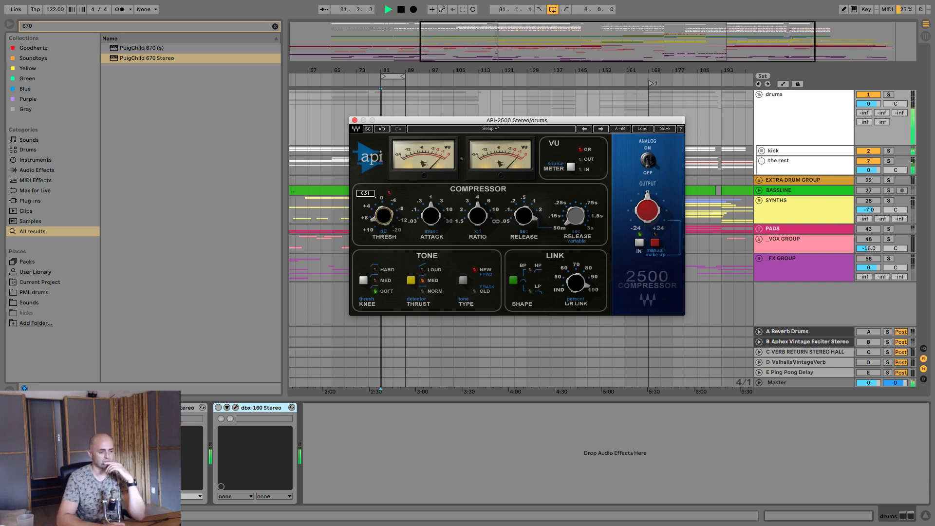
pyautogui.moveTo(384, 215)
pyautogui.mouseDown()
pyautogui.moveTo(385, 207)
pyautogui.moveTo(383, 222)
pyautogui.mouseUp()
# - Compare the API-2500's Old and New tone types on the drums, return to New and touch up the threshold
pyautogui.click(463, 282)
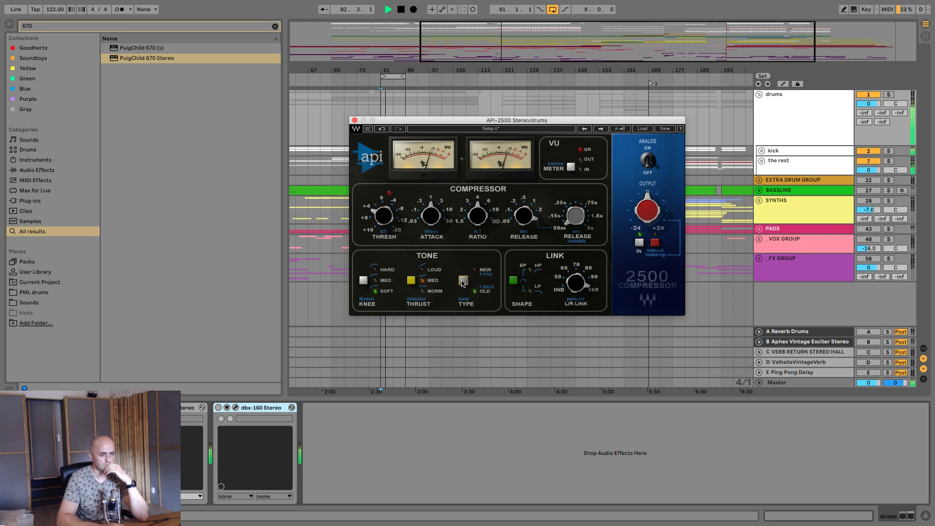
pyautogui.click(462, 281)
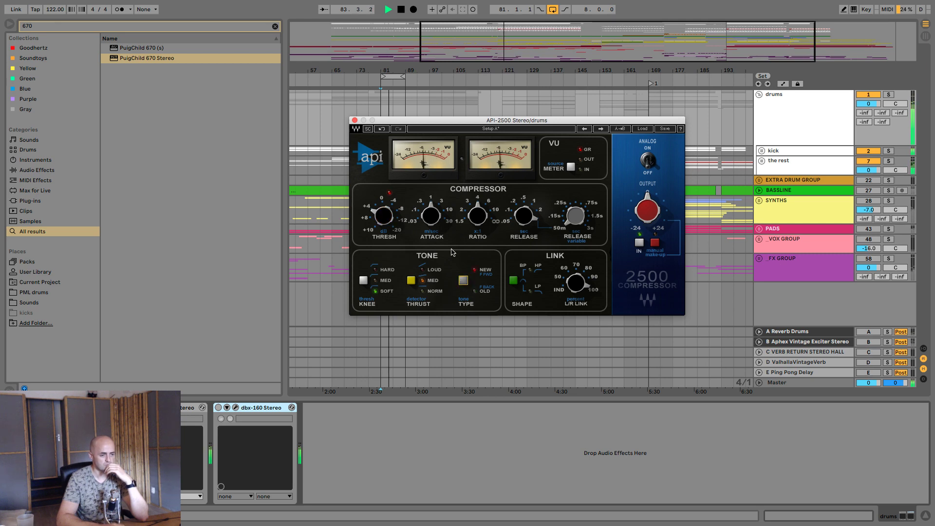
pyautogui.moveTo(383, 216); pyautogui.dragTo(383, 217)
pyautogui.press('space')
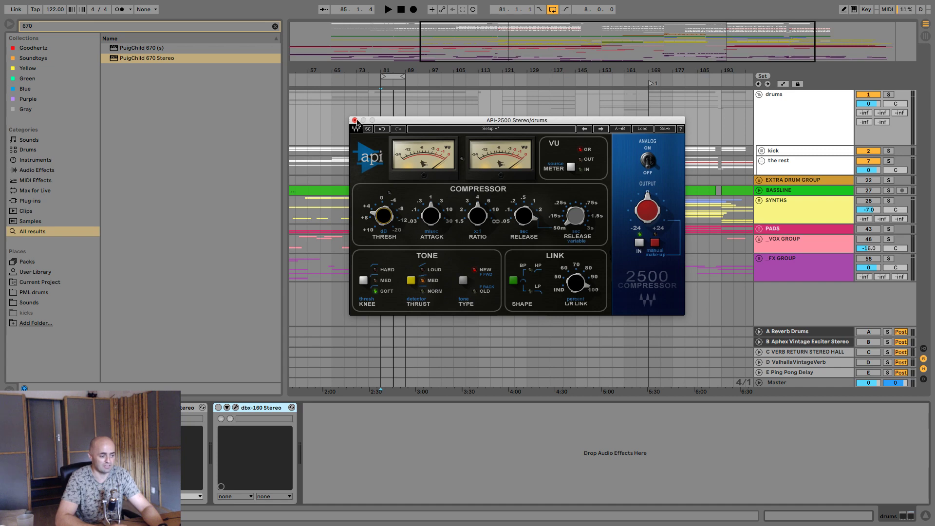
# - Close the API-2500 window and map computer key 7 to the on/off switch of the drums group's API-2500
pyautogui.click(355, 120)
pyautogui.press('super+k')
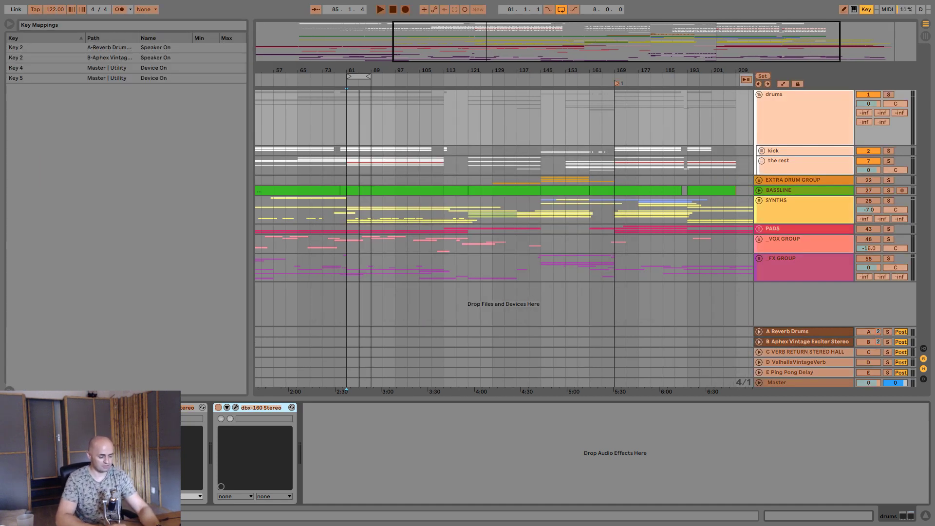
pyautogui.press('7')
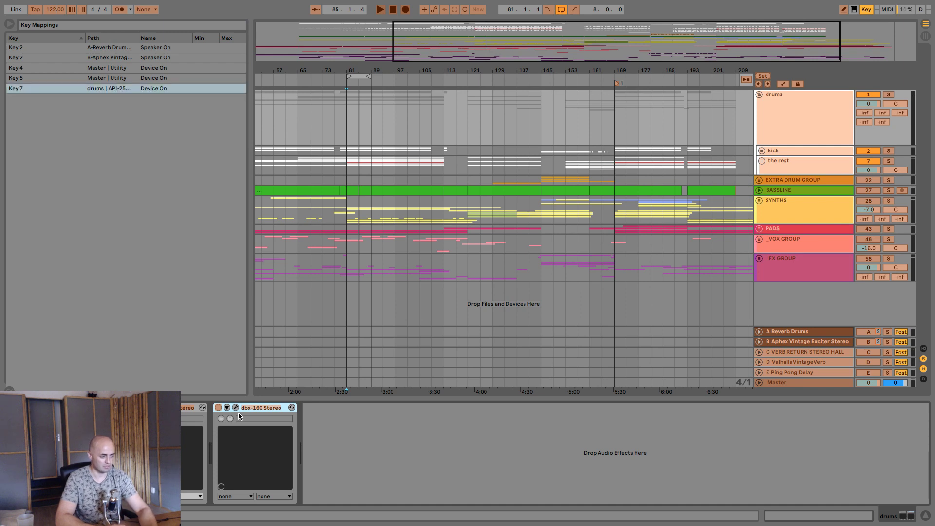
pyautogui.press('super+k')
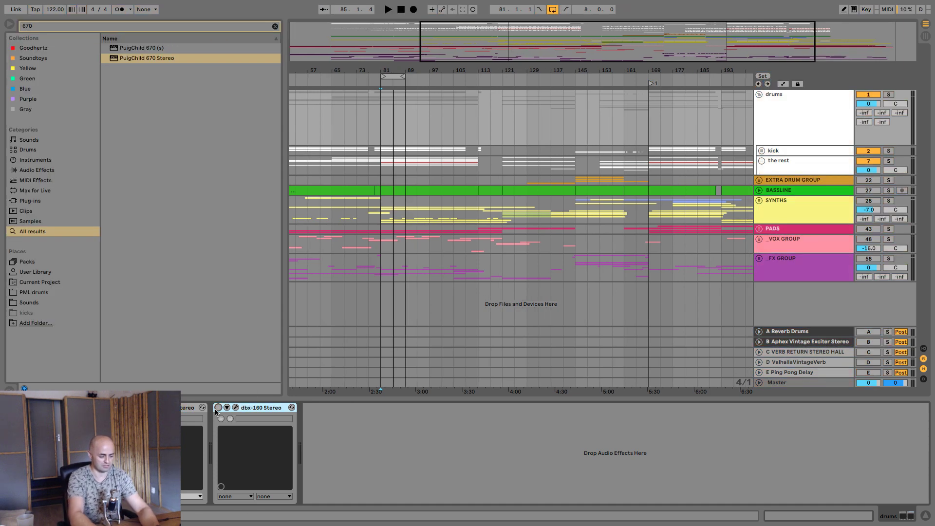
# - Compare the dbx-160 with the API-2500 on the looped drums, enabling the Reverb Drums and Aphex Vintage Exciter returns during playback
pyautogui.press('space')
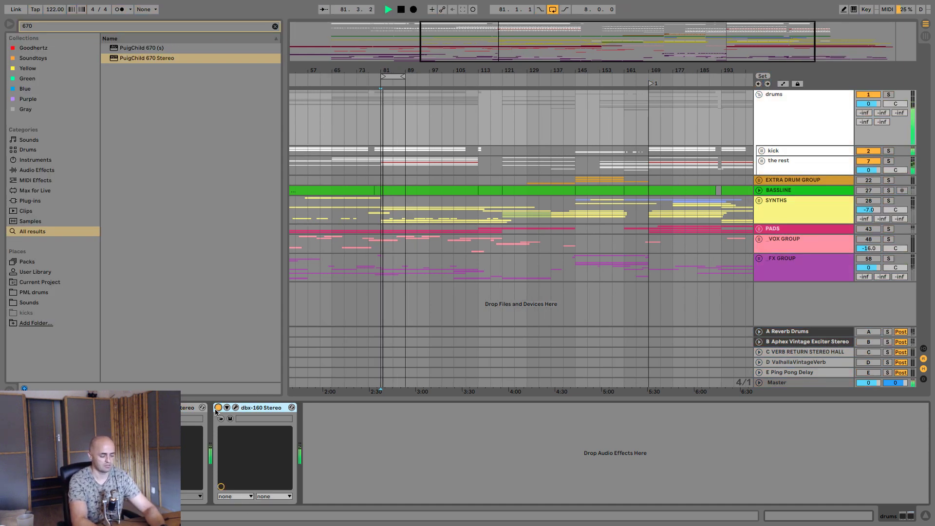
pyautogui.click(216, 409)
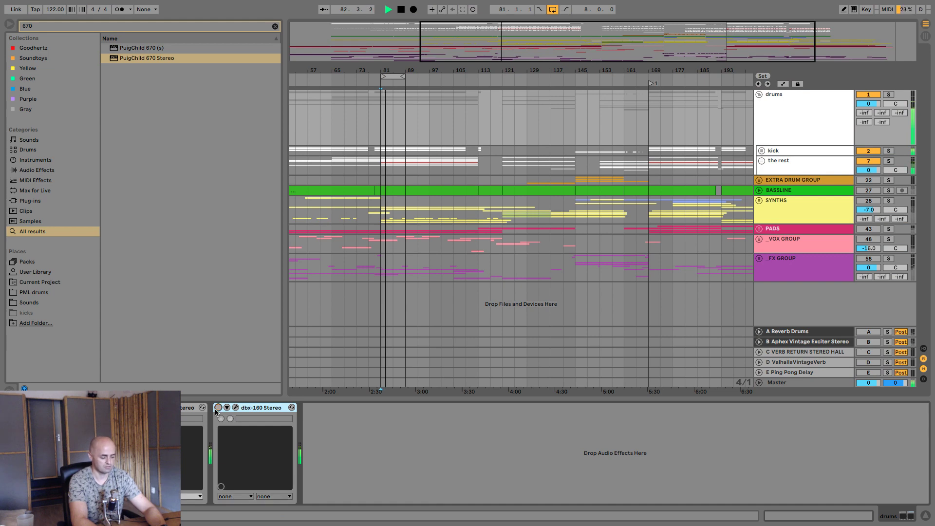
pyautogui.click(216, 409)
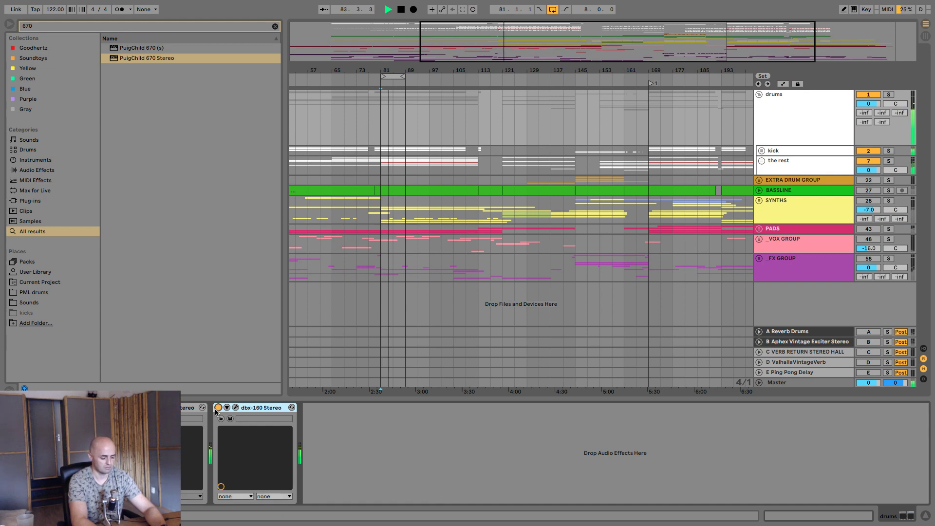
pyautogui.click(217, 408)
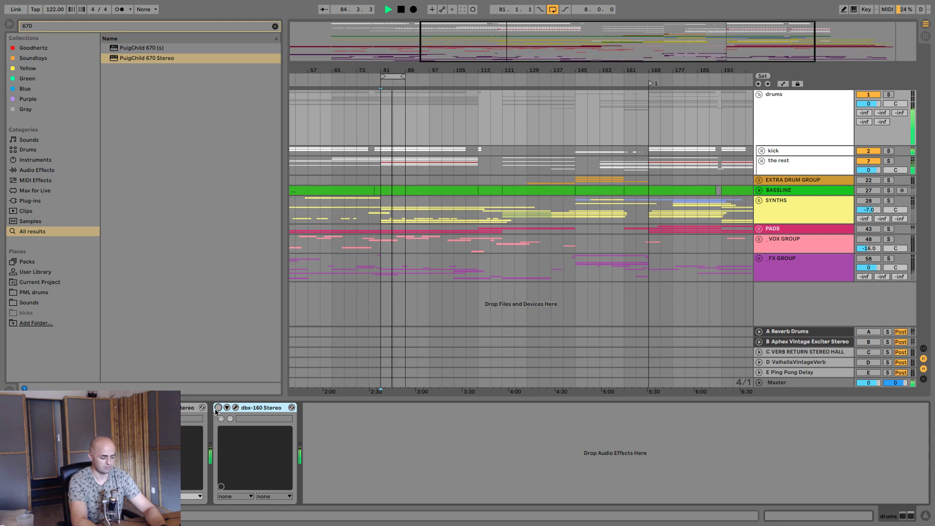
pyautogui.click(216, 409)
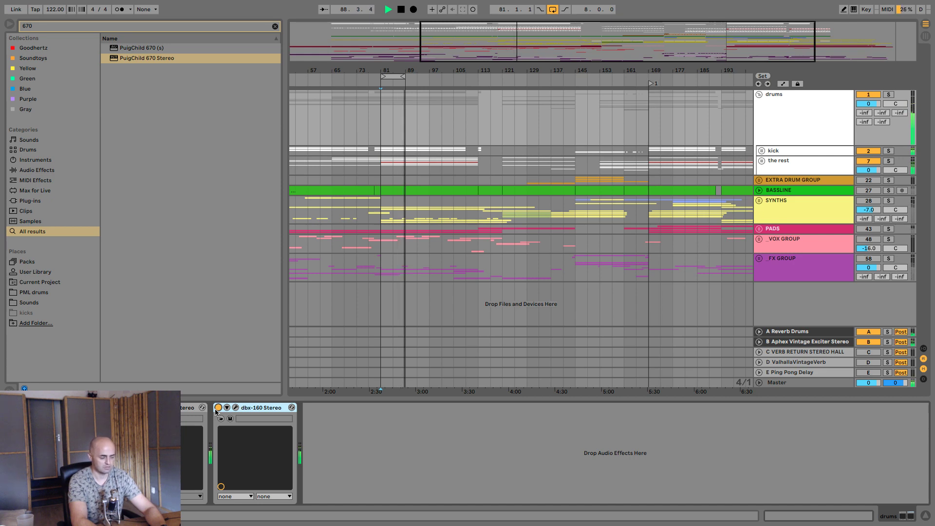
pyautogui.click(216, 408)
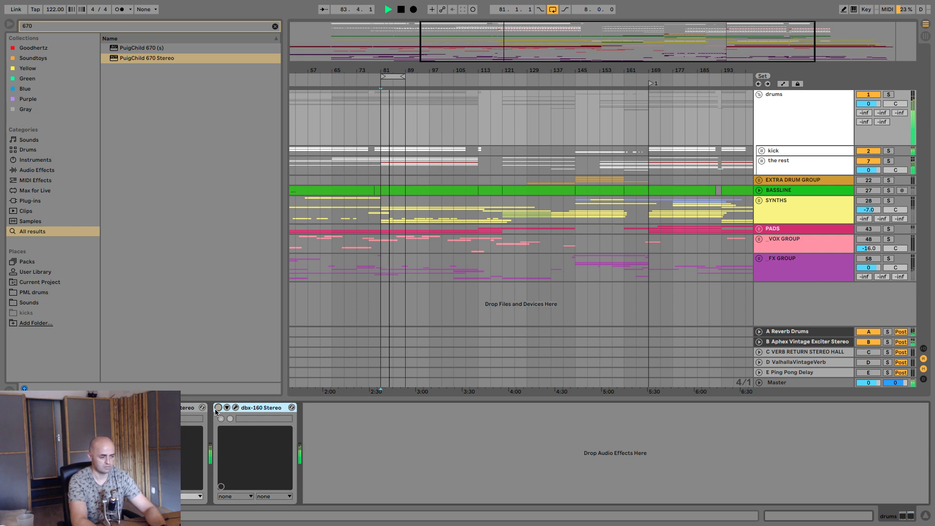
# - Delete the dbx-160 Stereo from the drums group and check the A Reverb Drums return during playback
pyautogui.press('space')
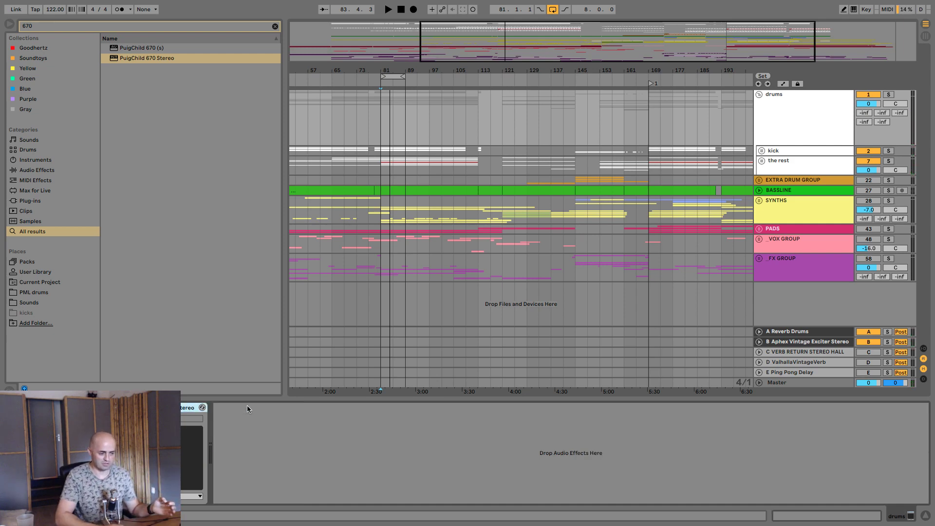
pyautogui.press('Delete')
pyautogui.click(760, 332)
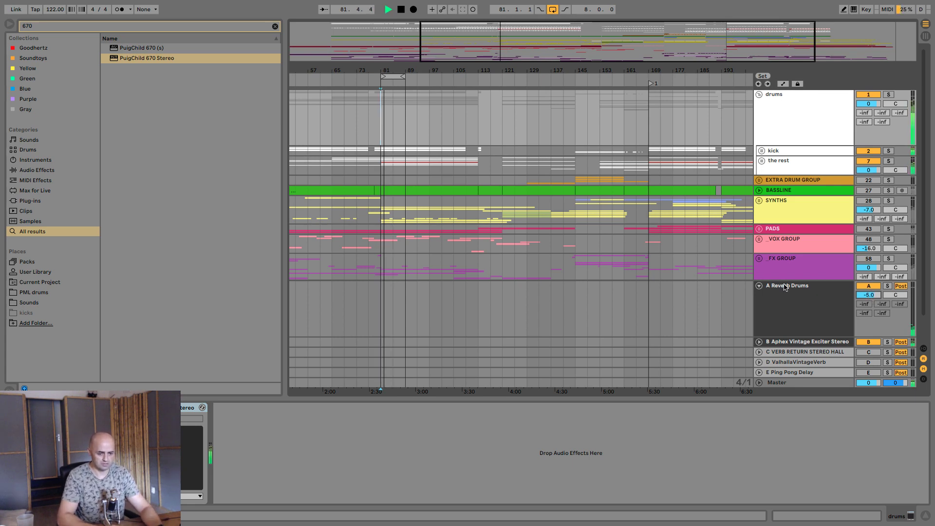
pyautogui.click(760, 285)
pyautogui.press('space')
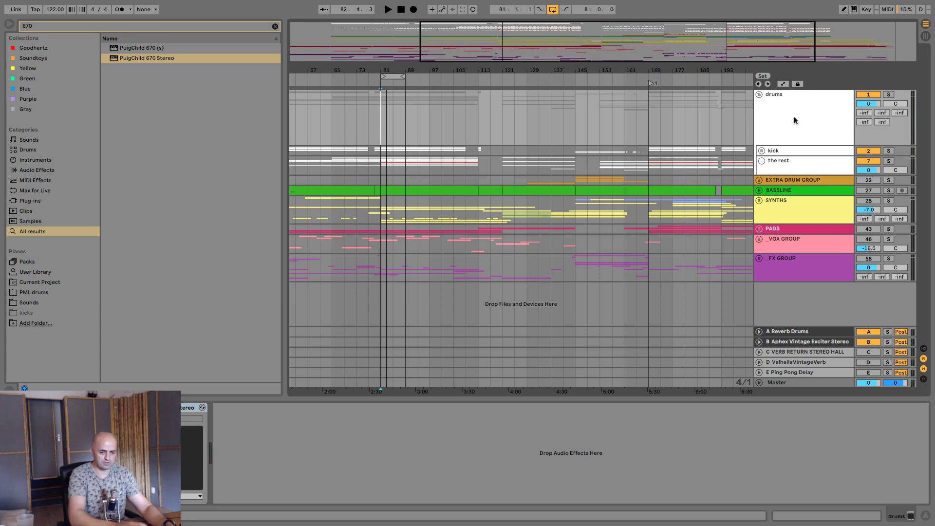
# - Insert a new audio track and move it above the drums group
pyautogui.hotkey('ctrl', 'alt', 't')
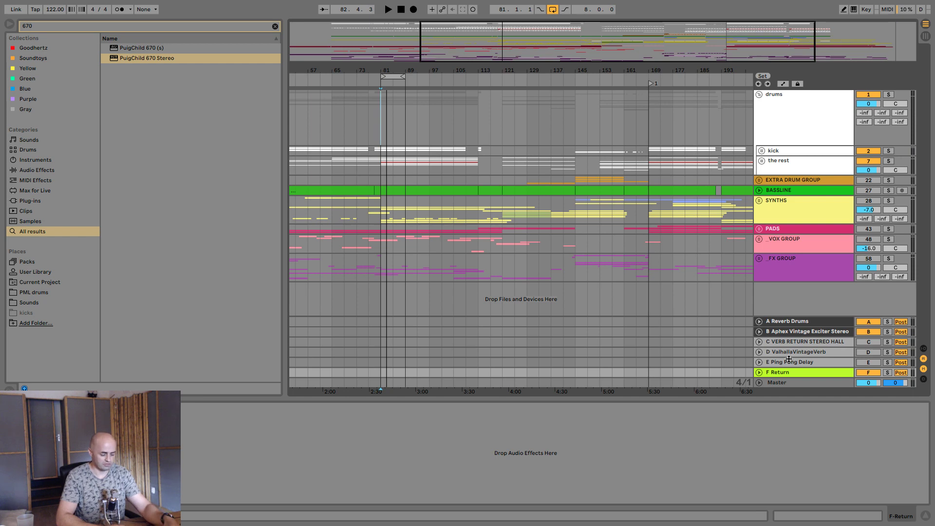
pyautogui.press('Delete')
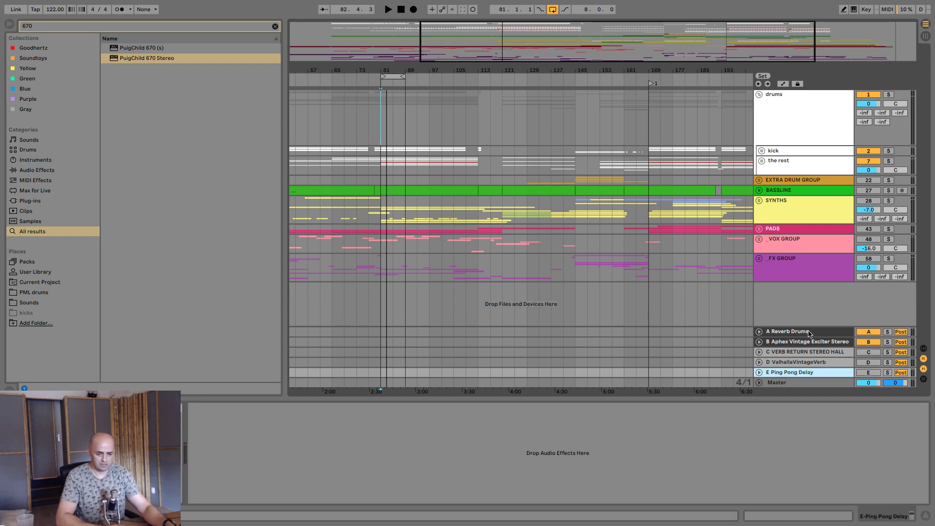
pyautogui.click(827, 334)
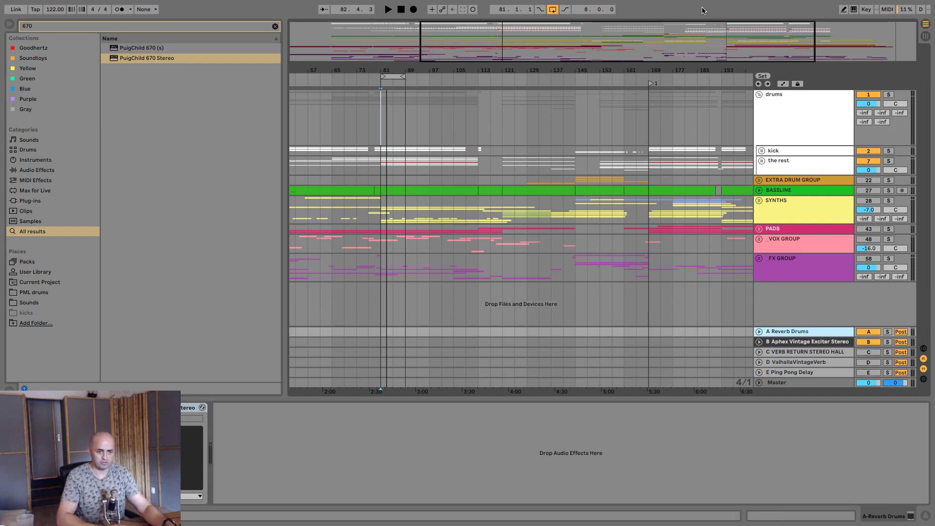
pyautogui.hotkey('ctrl', 't')
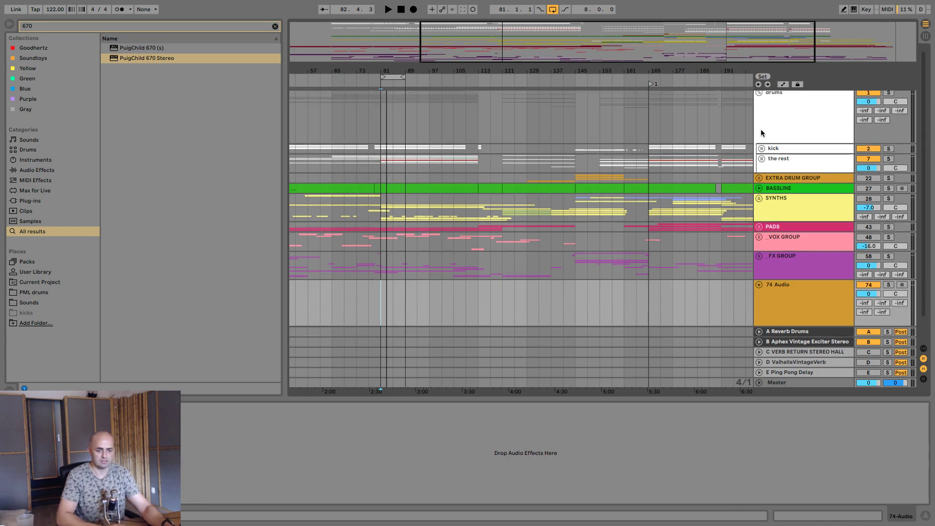
pyautogui.moveTo(789, 297); pyautogui.dragTo(795, 99)
# - Rename the new audio track DRUMS
pyautogui.hotkey('ctrl', 'r')
pyautogui.write('DRUM')
pyautogui.press('Return')
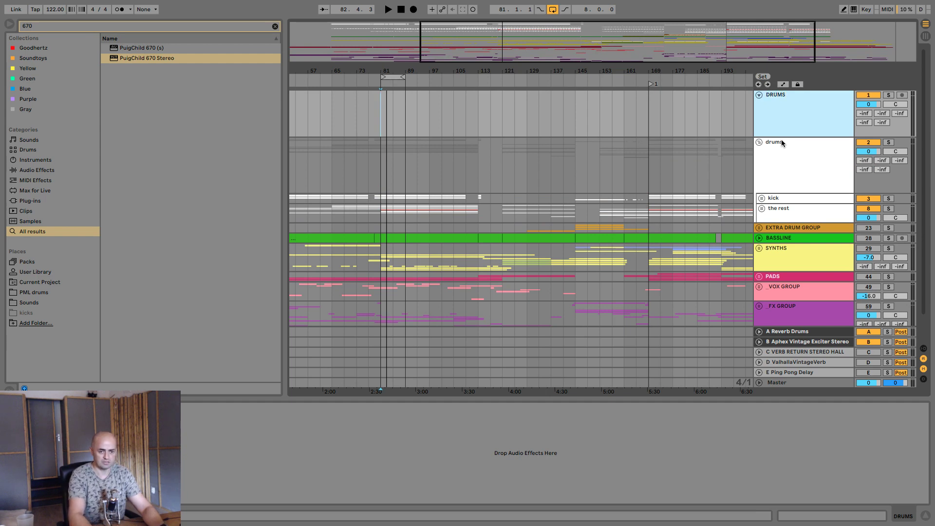
# - Show the track routing section and route the A Reverb Drums return's output to the DRUMS track
pyautogui.click(923, 349)
pyautogui.click(719, 332)
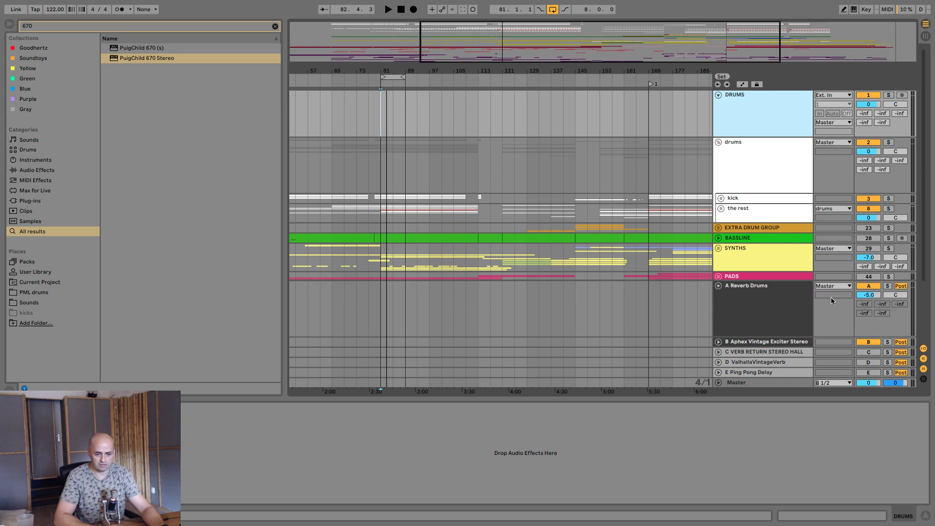
pyautogui.click(834, 287)
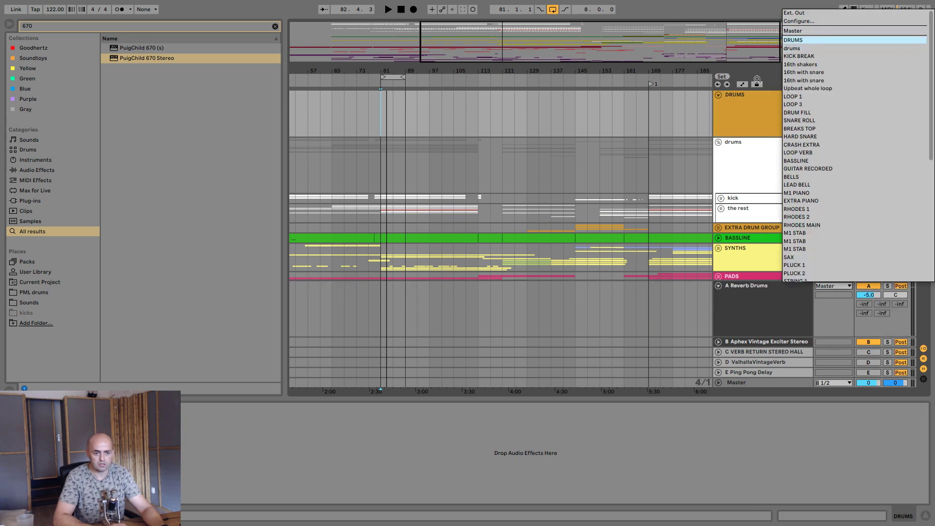
# - Move the API-2500 Stereo from the drums group onto the new DRUMS audio track
pyautogui.click(744, 109)
pyautogui.click(753, 159)
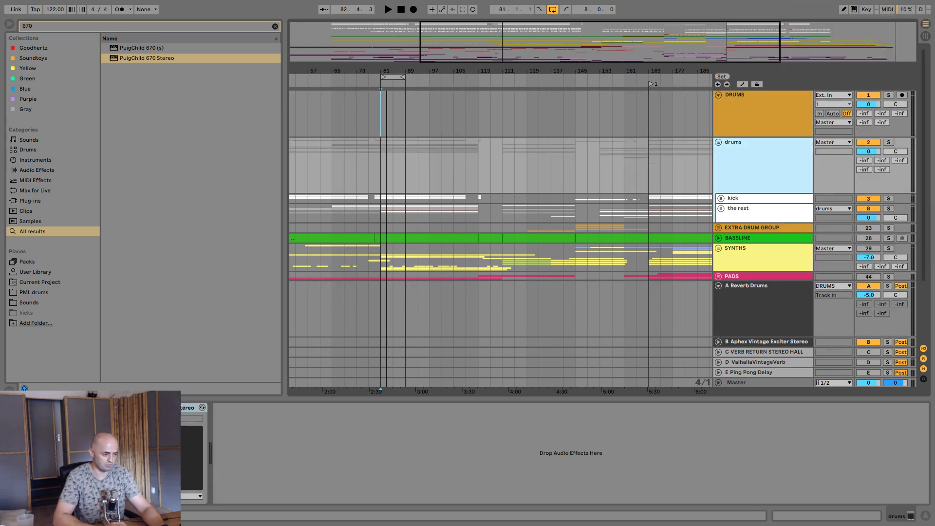
pyautogui.moveTo(156, 408); pyautogui.dragTo(752, 131)
# - Recolour the DRUMS audio track white to match the drums group
pyautogui.click(752, 117)
pyautogui.rightClick(755, 120)
pyautogui.click(882, 247)
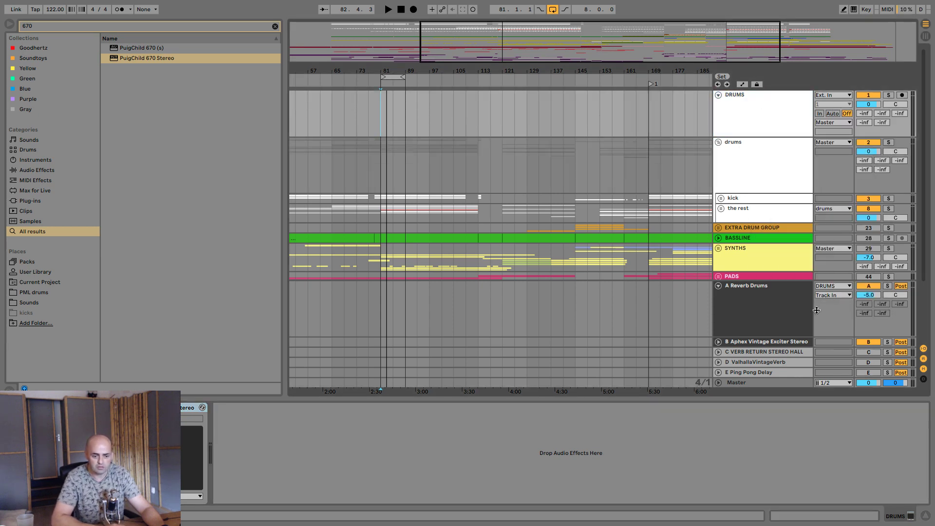
# - Set the DRUMS track's monitoring to In and route the drums group's output to DRUMS
pyautogui.click(832, 114)
pyautogui.click(840, 121)
pyautogui.click(819, 114)
pyautogui.click(819, 114)
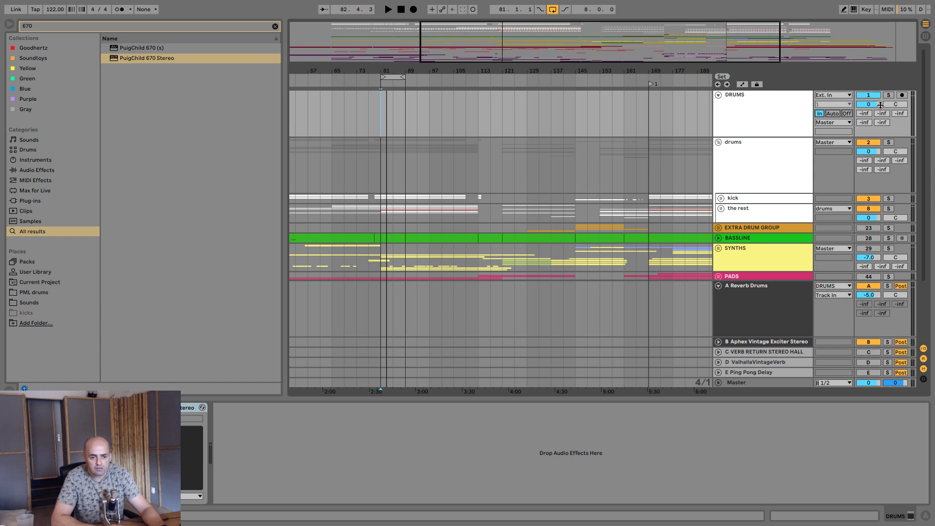
pyautogui.click(838, 144)
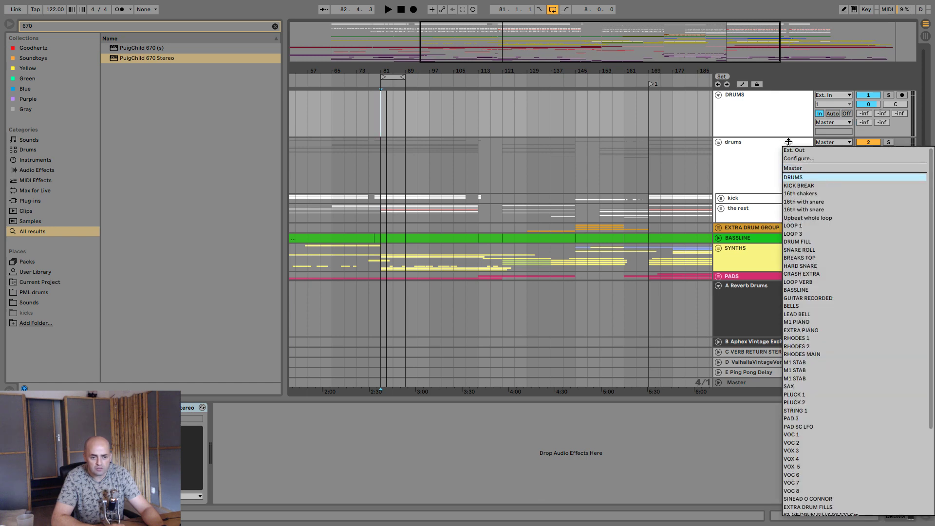
pyautogui.click(824, 177)
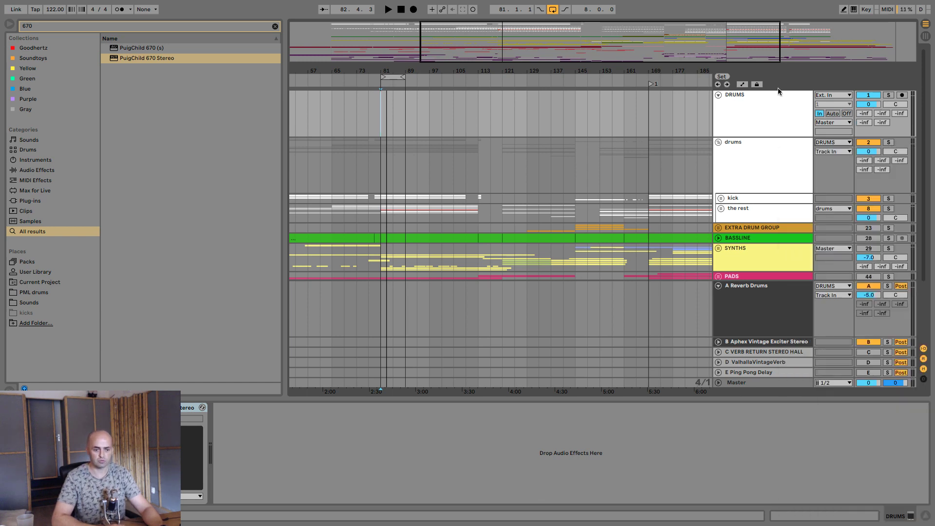
# - Solo the DRUMS audio track and play the loop to hear the routed drum bus
pyautogui.click(796, 104)
pyautogui.click(889, 95)
pyautogui.press('space')
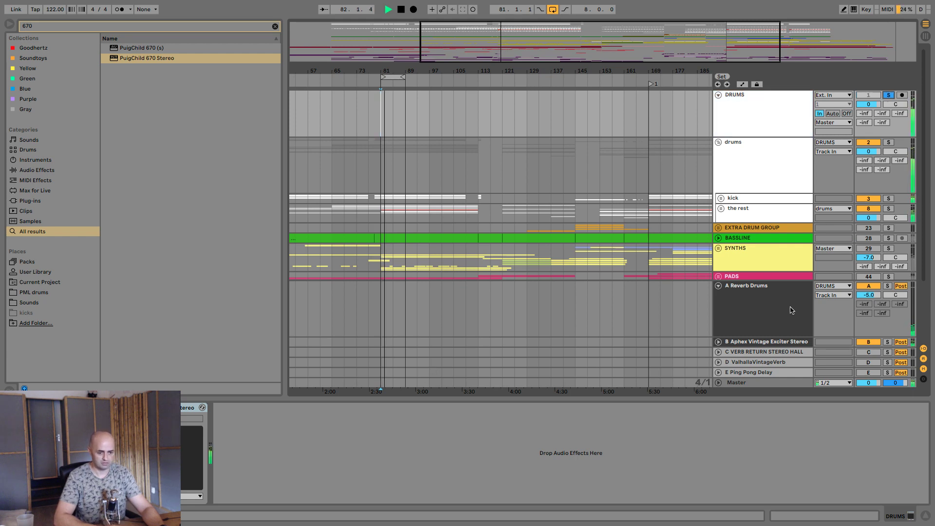
# - Switch the A Reverb Drums return off and on during playback to compare the drum bus, then collapse the return and stop playback
pyautogui.click(868, 286)
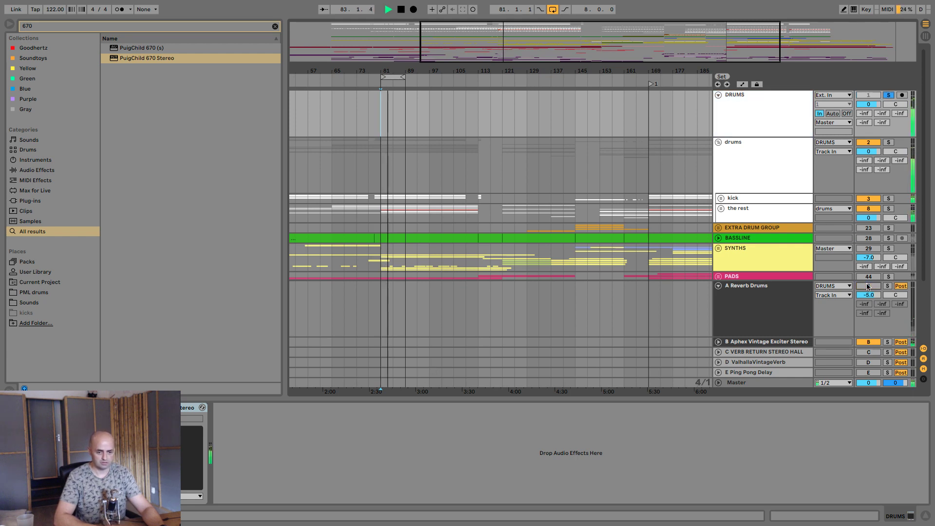
pyautogui.click(869, 287)
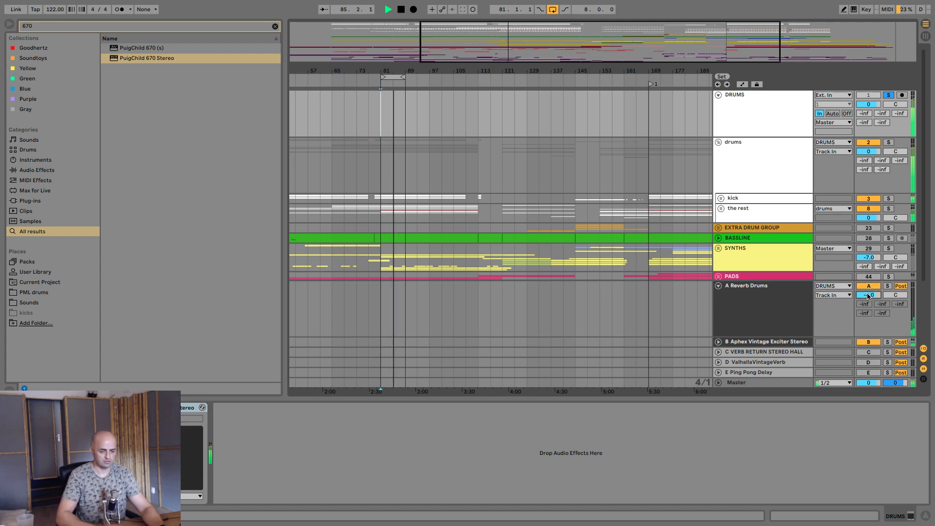
pyautogui.click(719, 286)
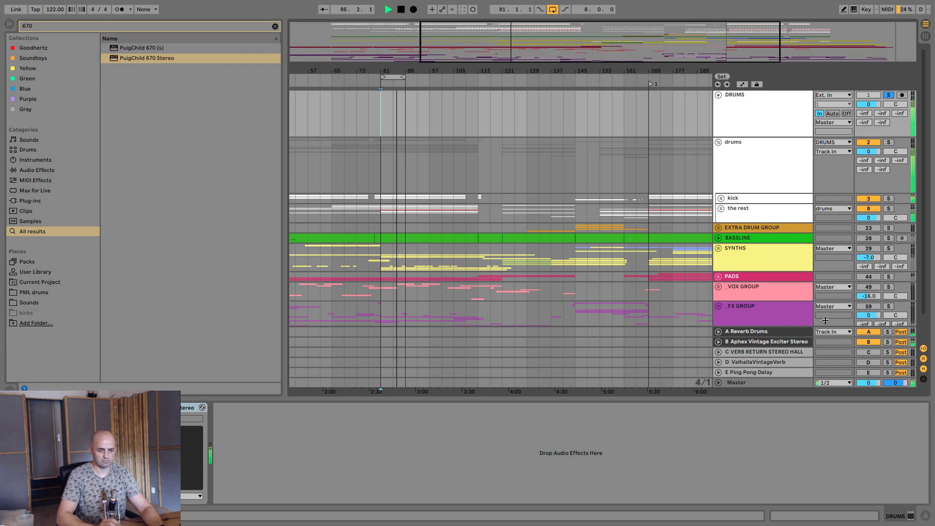
pyautogui.press('space')
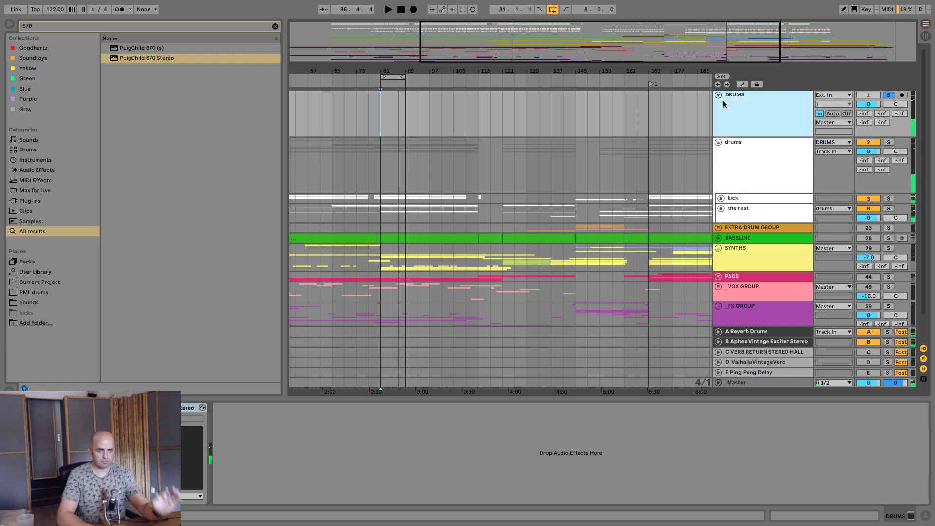
# - Collapse the DRUMS bus track and the drums group, and play the loop briefly
pyautogui.click(719, 95)
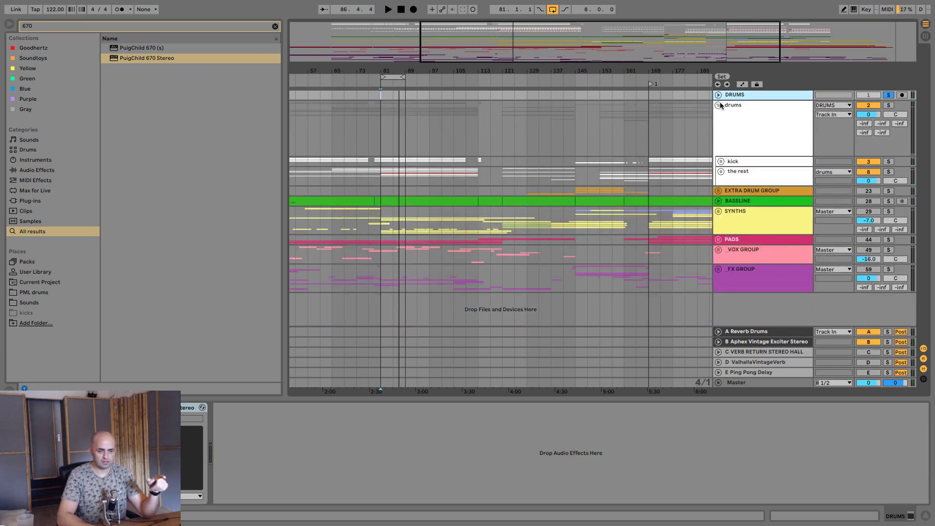
pyautogui.click(719, 104)
pyautogui.press('space')
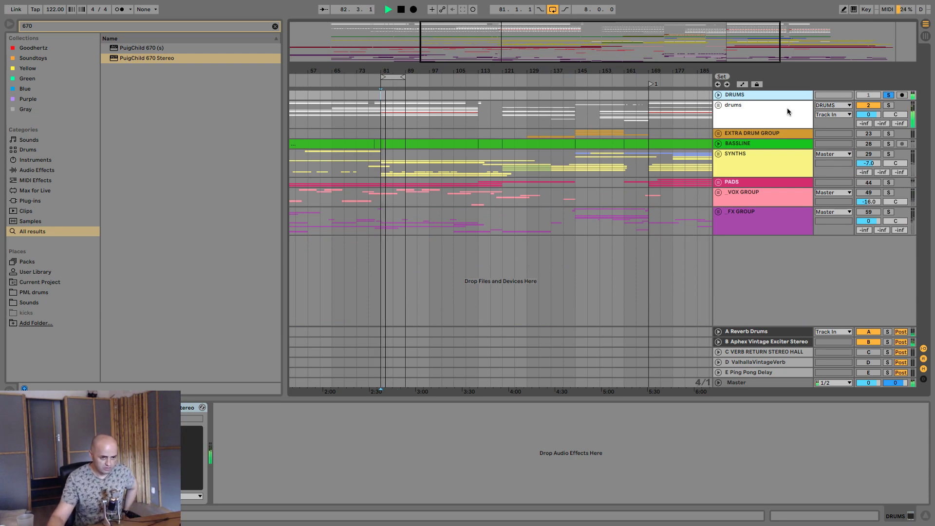
pyautogui.press('space')
# - Unfold the drums group and look through the tracks inside its kick subgroup
pyautogui.click(719, 104)
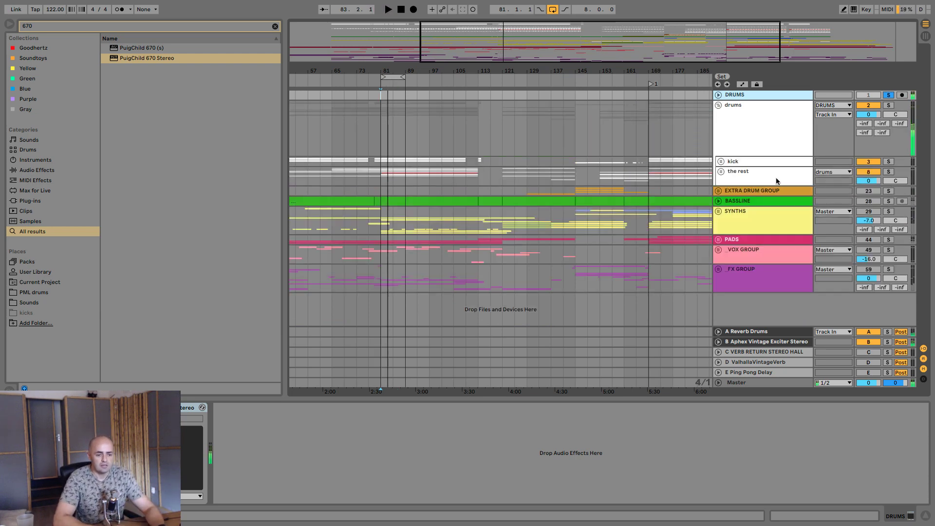
pyautogui.click(743, 164)
pyautogui.click(721, 162)
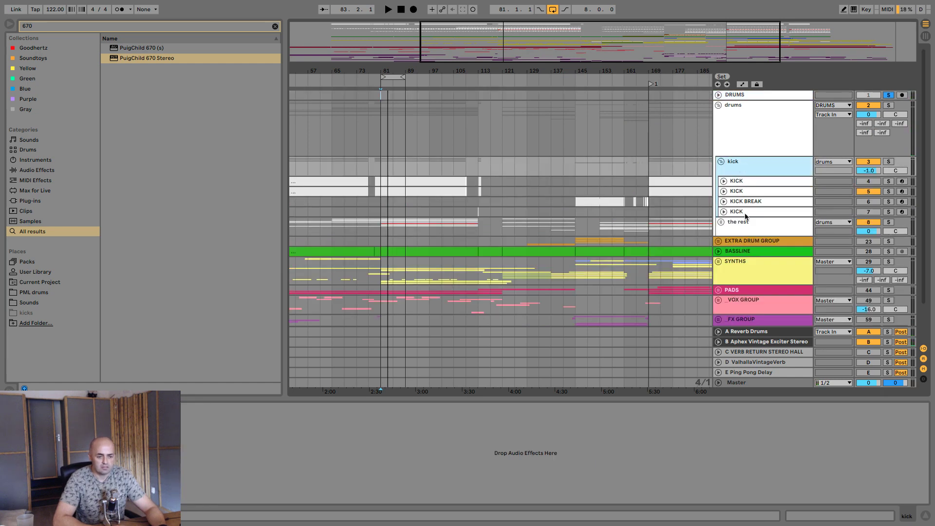
pyautogui.click(723, 162)
# - Unfold the rest subgroup and its TOPS GROUP to list the individual drum tracks, keeping the 16th group folded
pyautogui.click(741, 171)
pyautogui.click(721, 171)
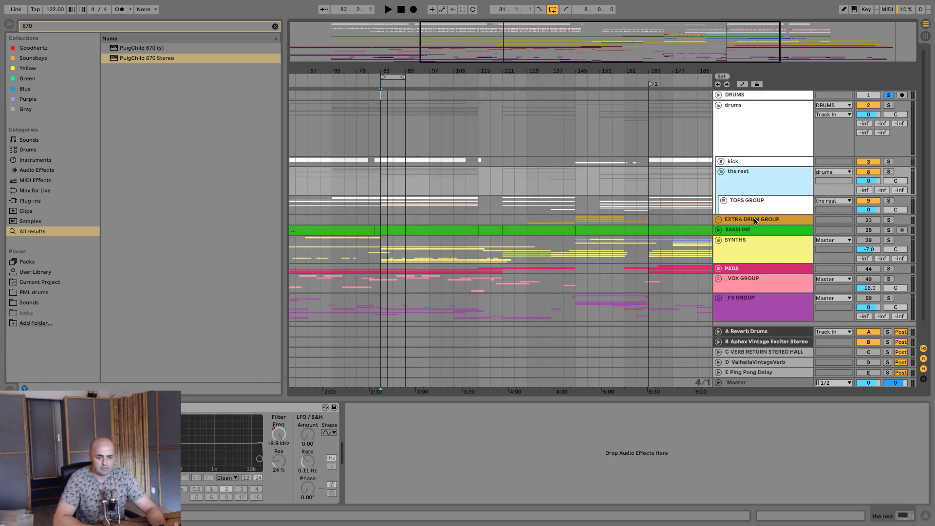
pyautogui.click(723, 201)
pyautogui.click(723, 201)
pyautogui.click(754, 250)
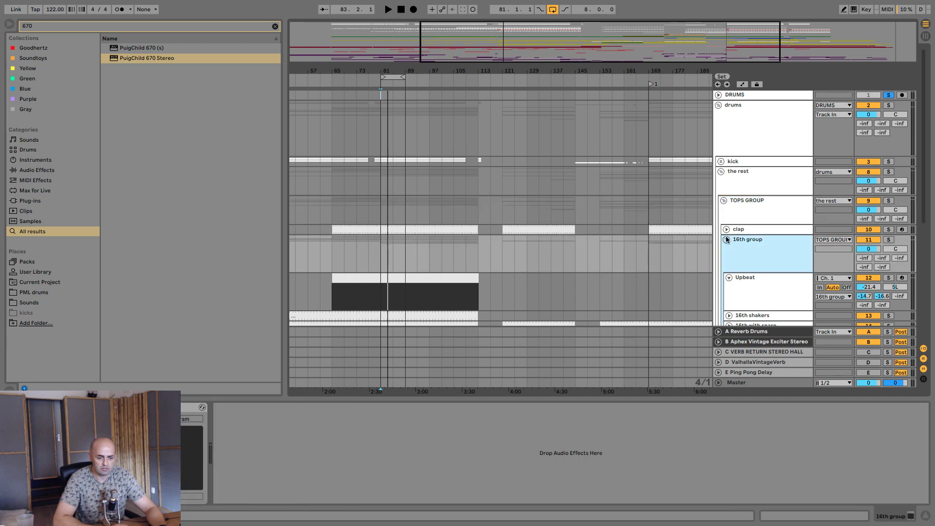
pyautogui.click(727, 240)
# - Select the clap track, play the loop briefly and examine its device chain through to the end
pyautogui.click(755, 230)
pyautogui.press('space')
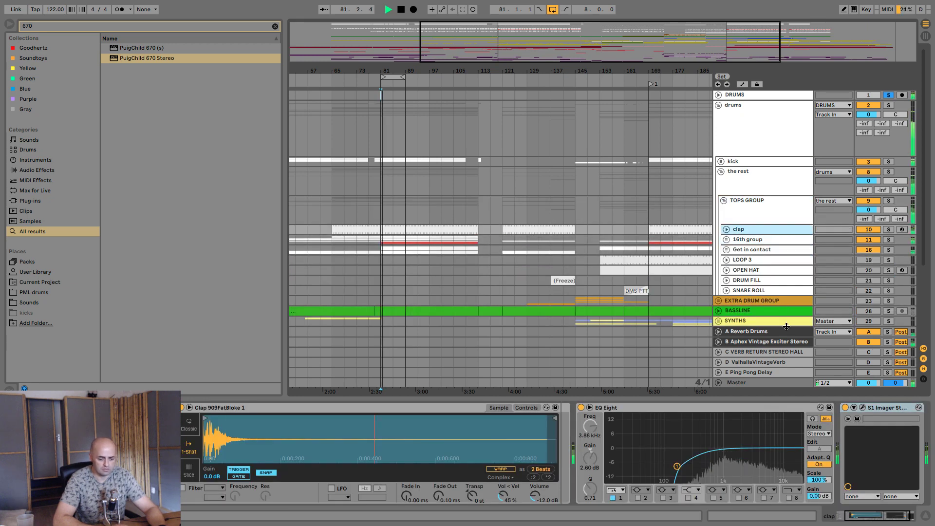
pyautogui.press('space')
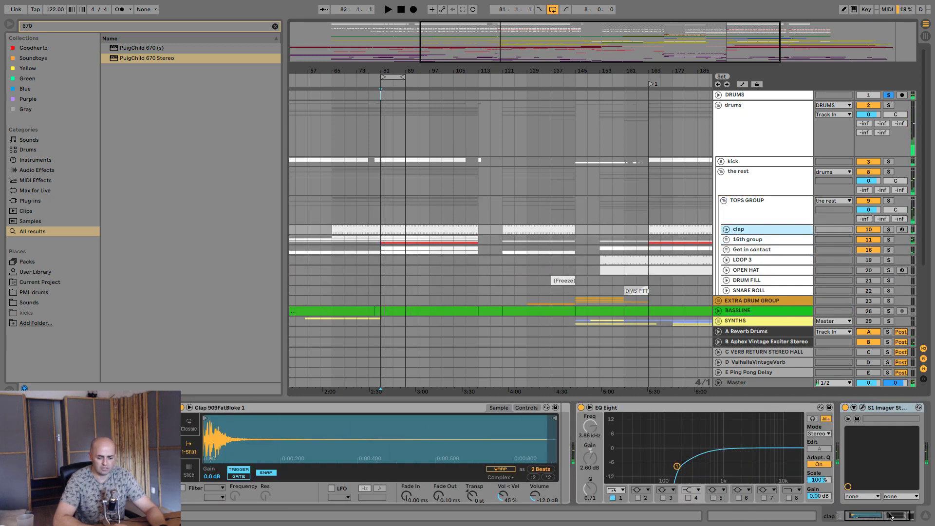
pyautogui.click(907, 517)
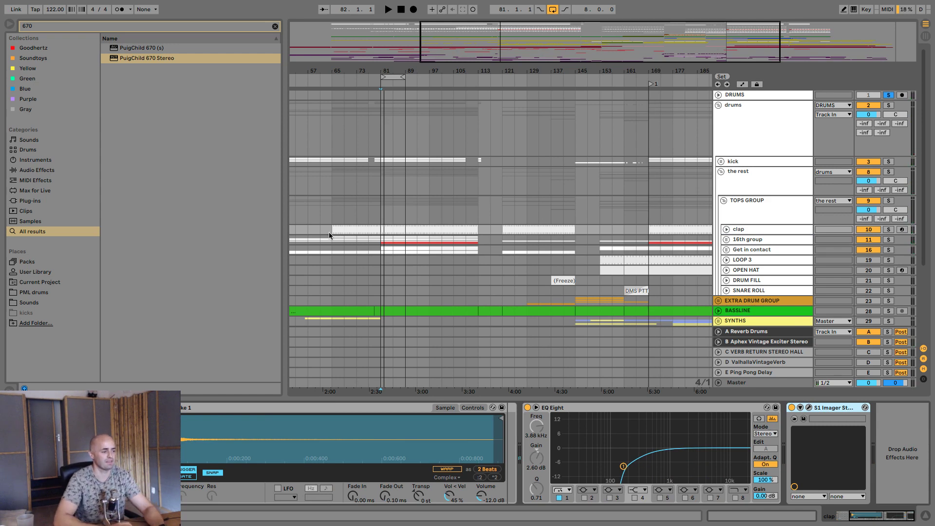
# - Search the browser for "compres" and add a Compressor after the S1 Imager on the clap track
pyautogui.click(275, 26)
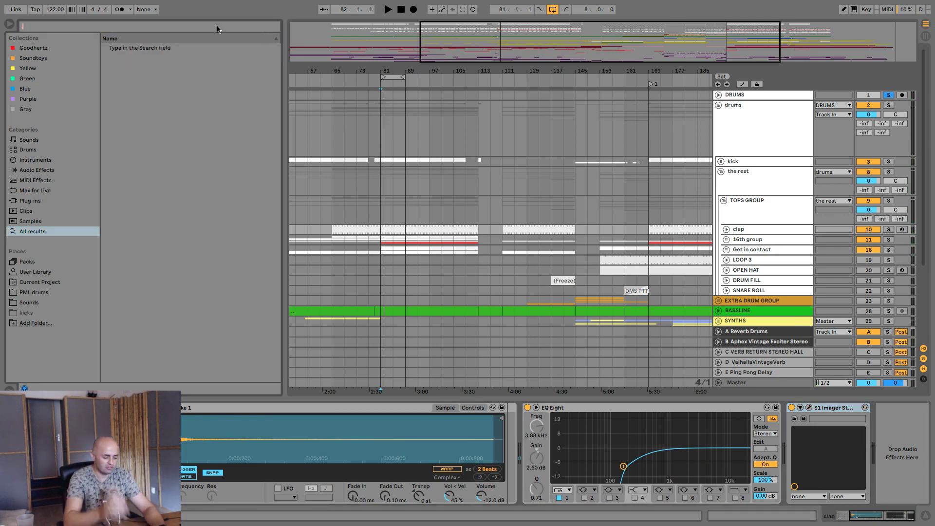
pyautogui.write('compres')
pyautogui.press('Down')
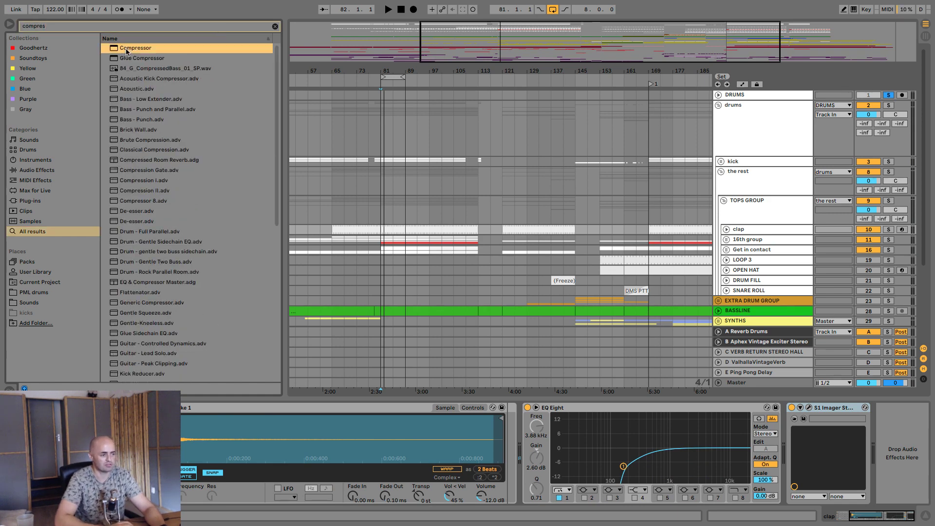
pyautogui.moveTo(135, 59); pyautogui.dragTo(892, 443)
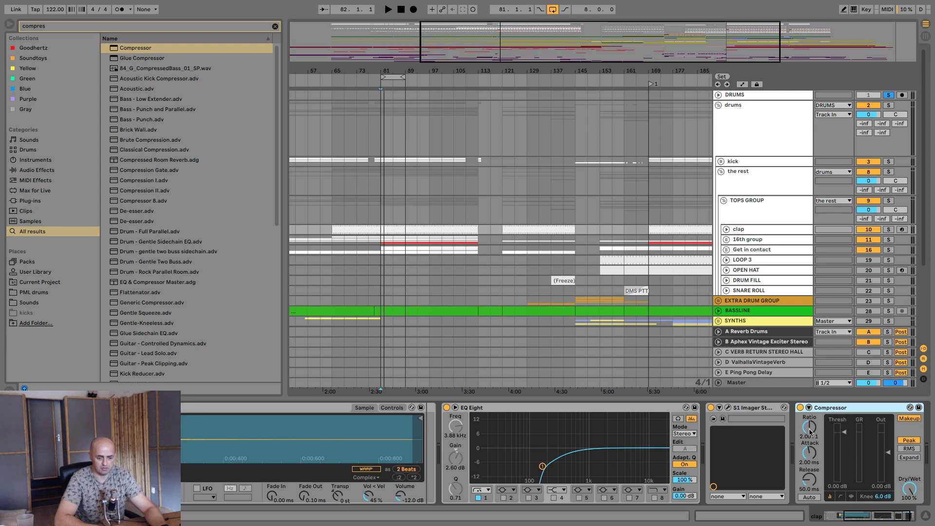
# - Set the clap Compressor to a 3.00:1 ratio, 0.01 ms attack and 1.00 ms release, with Makeup off
pyautogui.moveTo(810, 431); pyautogui.dragTo(810, 420)
pyautogui.moveTo(813, 479); pyautogui.dragTo(813, 507)
pyautogui.click(908, 420)
pyautogui.moveTo(870, 515); pyautogui.dragTo(878, 514)
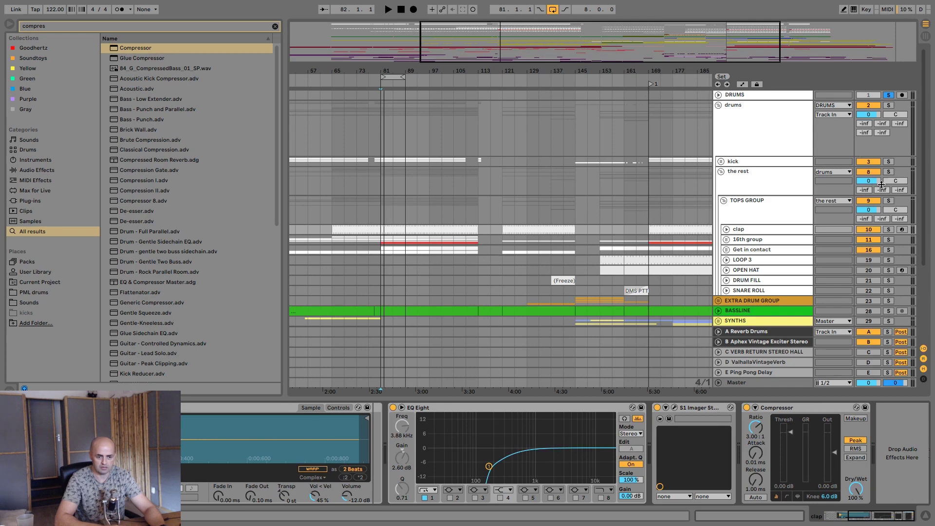
# - Solo the clap track and, with the loop playing, lower its Compressor's threshold to -inf dB and set the attack to 12.5 ms
pyautogui.click(888, 229)
pyautogui.press('space')
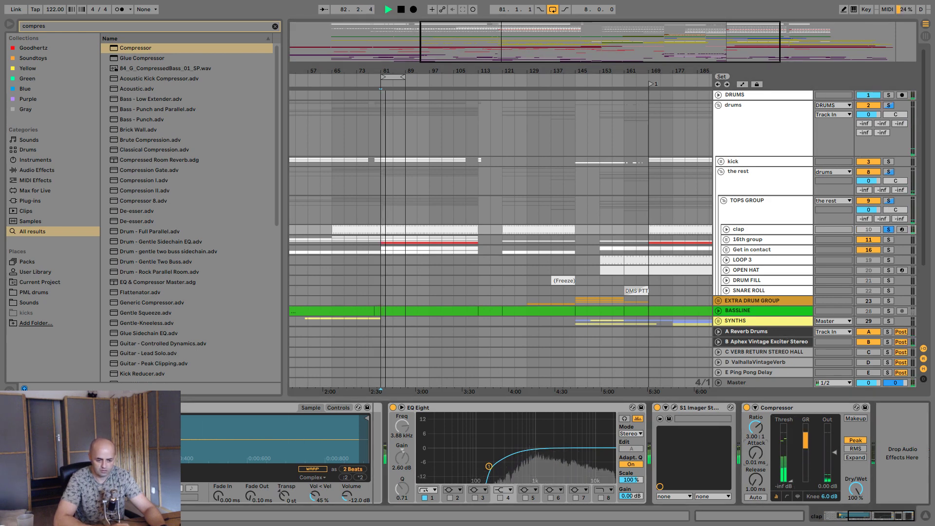
pyautogui.moveTo(756, 454)
pyautogui.mouseDown()
pyautogui.moveTo(756, 413)
pyautogui.moveTo(758, 455)
pyautogui.mouseUp()
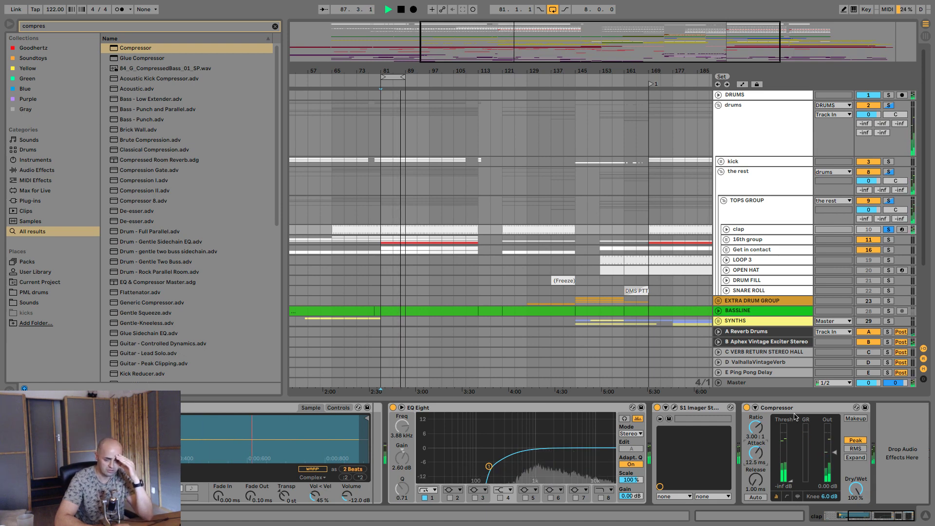
# - Move the Compressor ahead of the S1 Imager on the clap track, stop playback and fold the drums group
pyautogui.moveTo(781, 414); pyautogui.dragTo(660, 424)
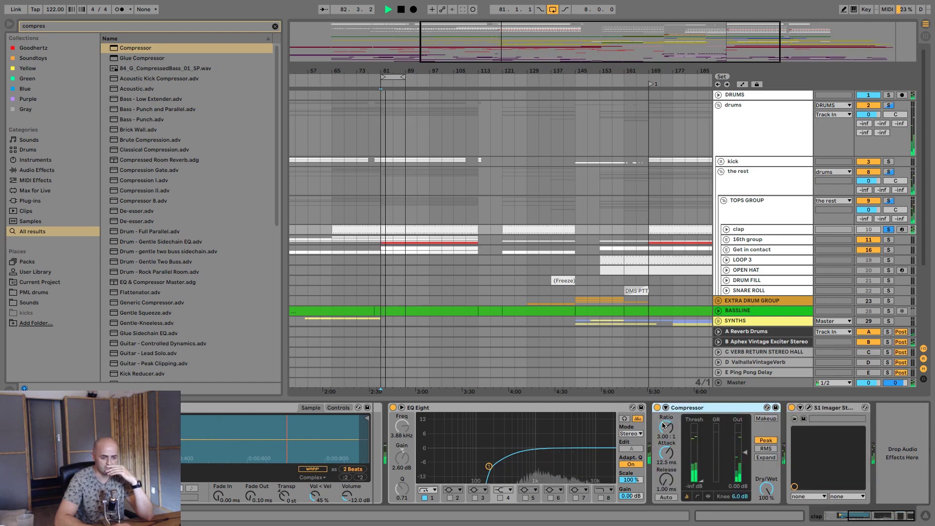
pyautogui.press('space')
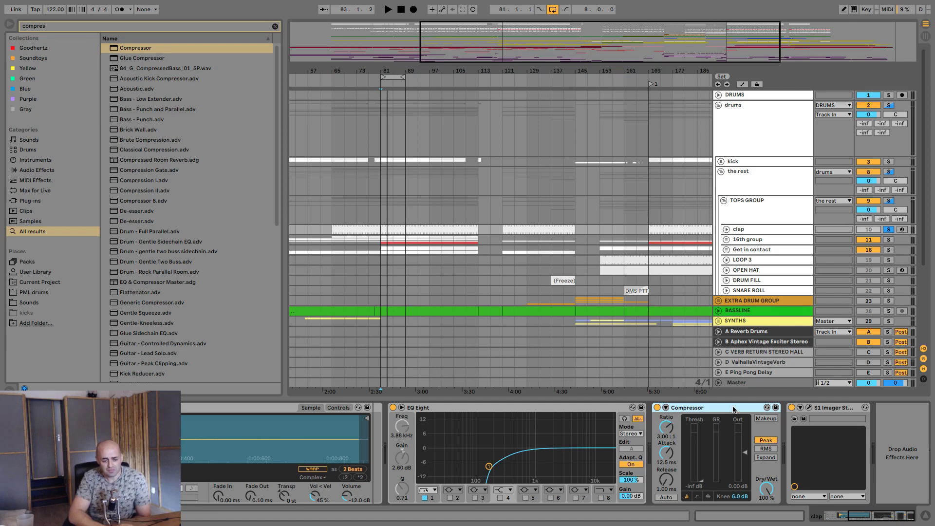
pyautogui.click(719, 105)
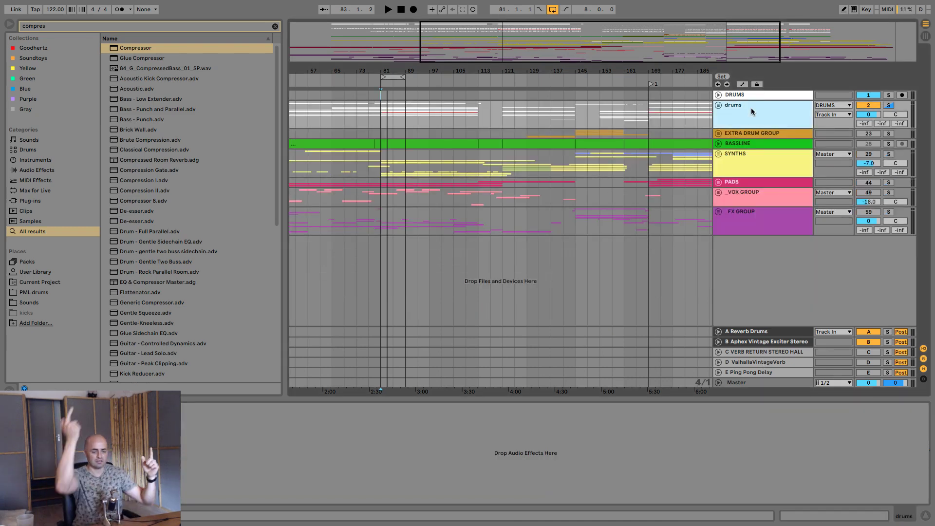